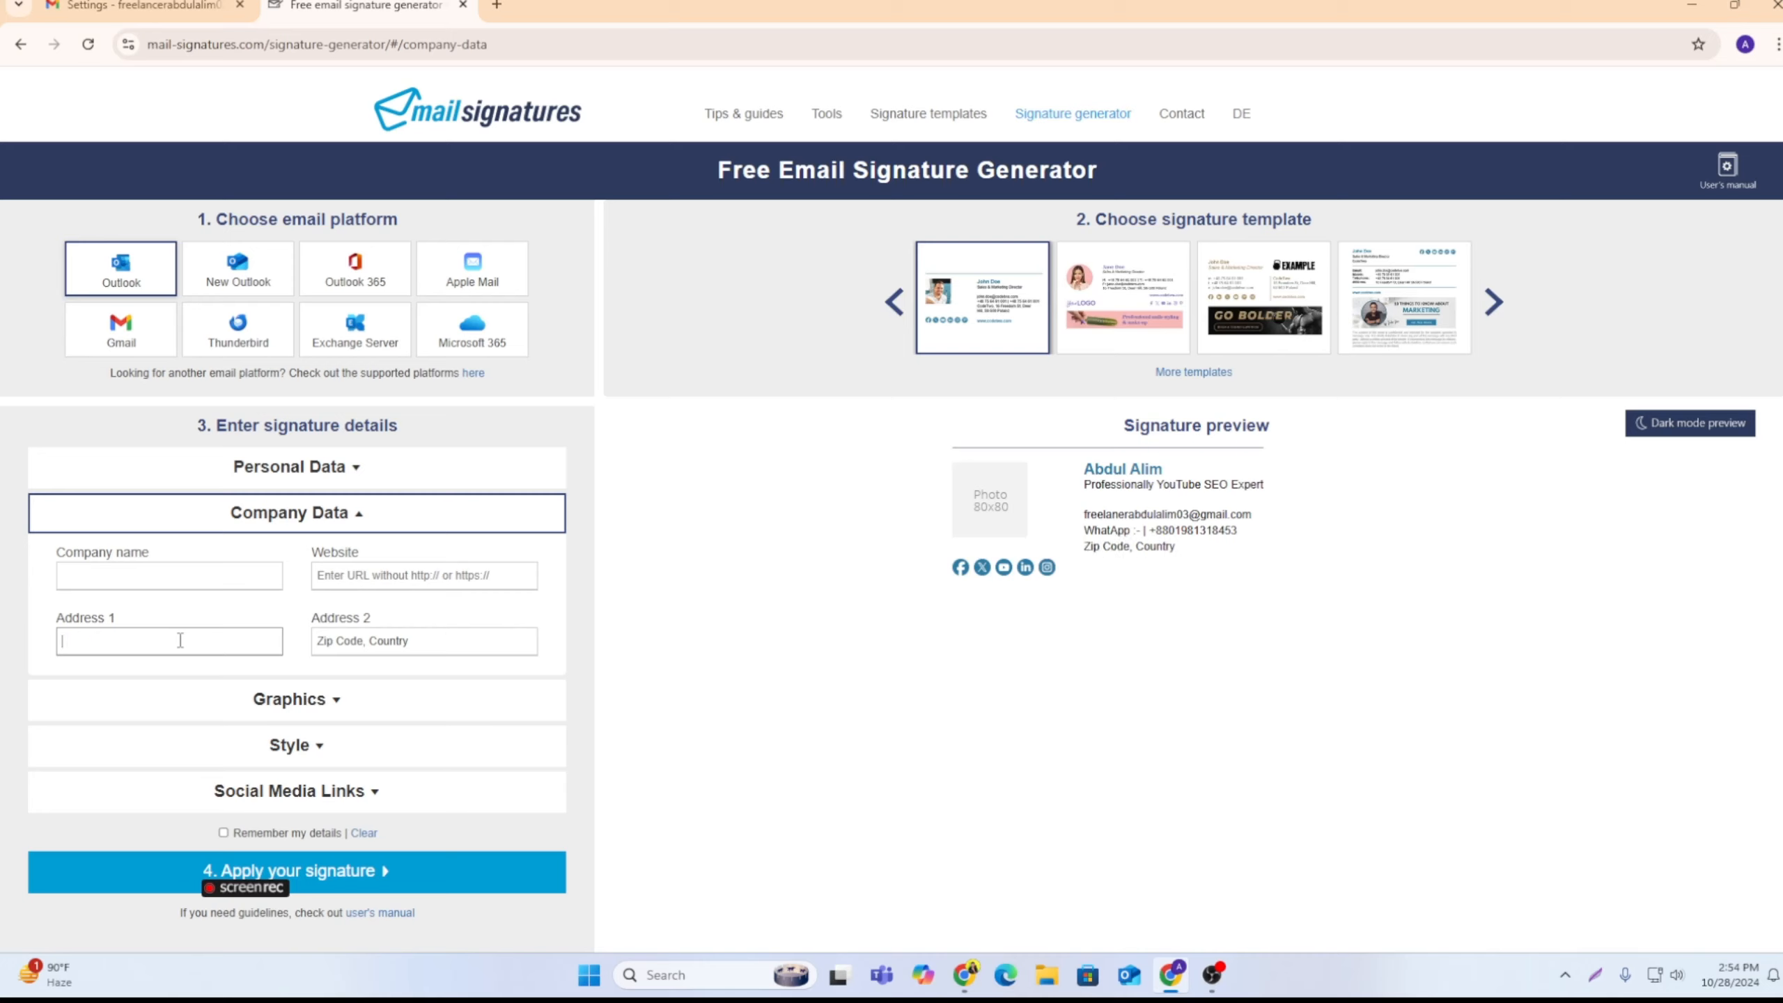
Step: Fill in the company data address: enter the street and town in Address 1 and replace Address 2 with the country
{"action": "type", "text": "Pachbibi joyp"}
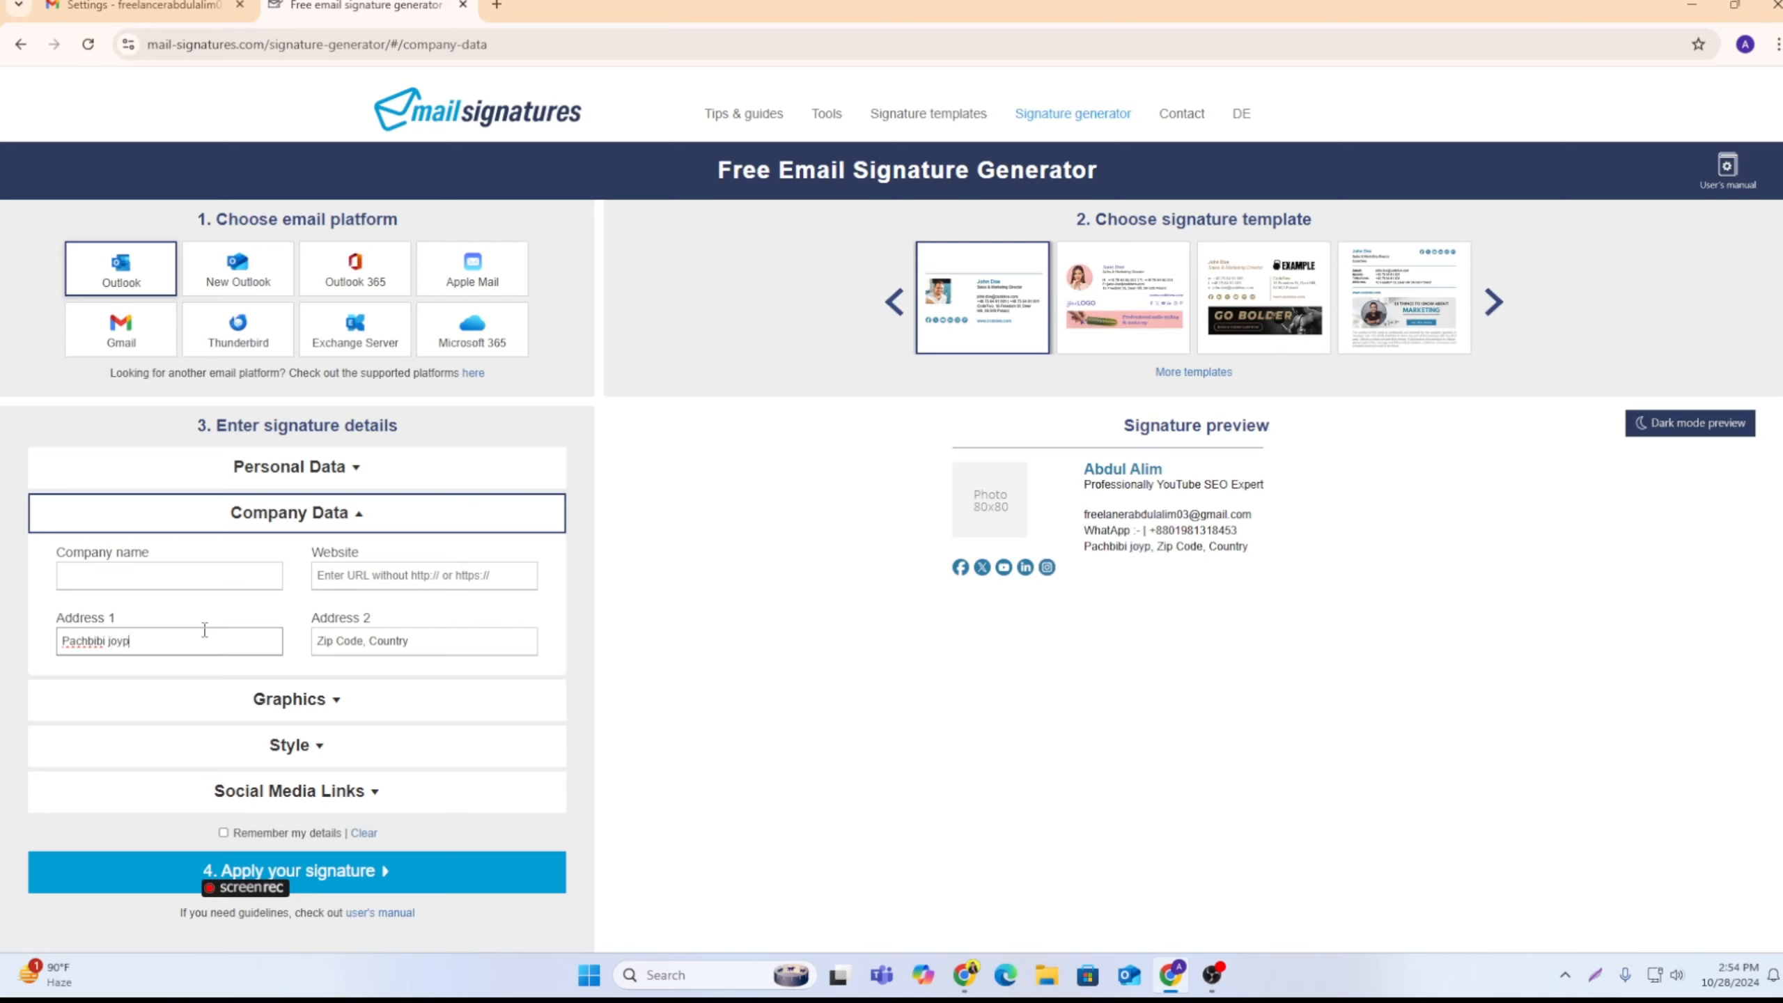
{"action": "type", "text": "urhat"}
{"action": "triple_click", "coordinate": [438, 636]}
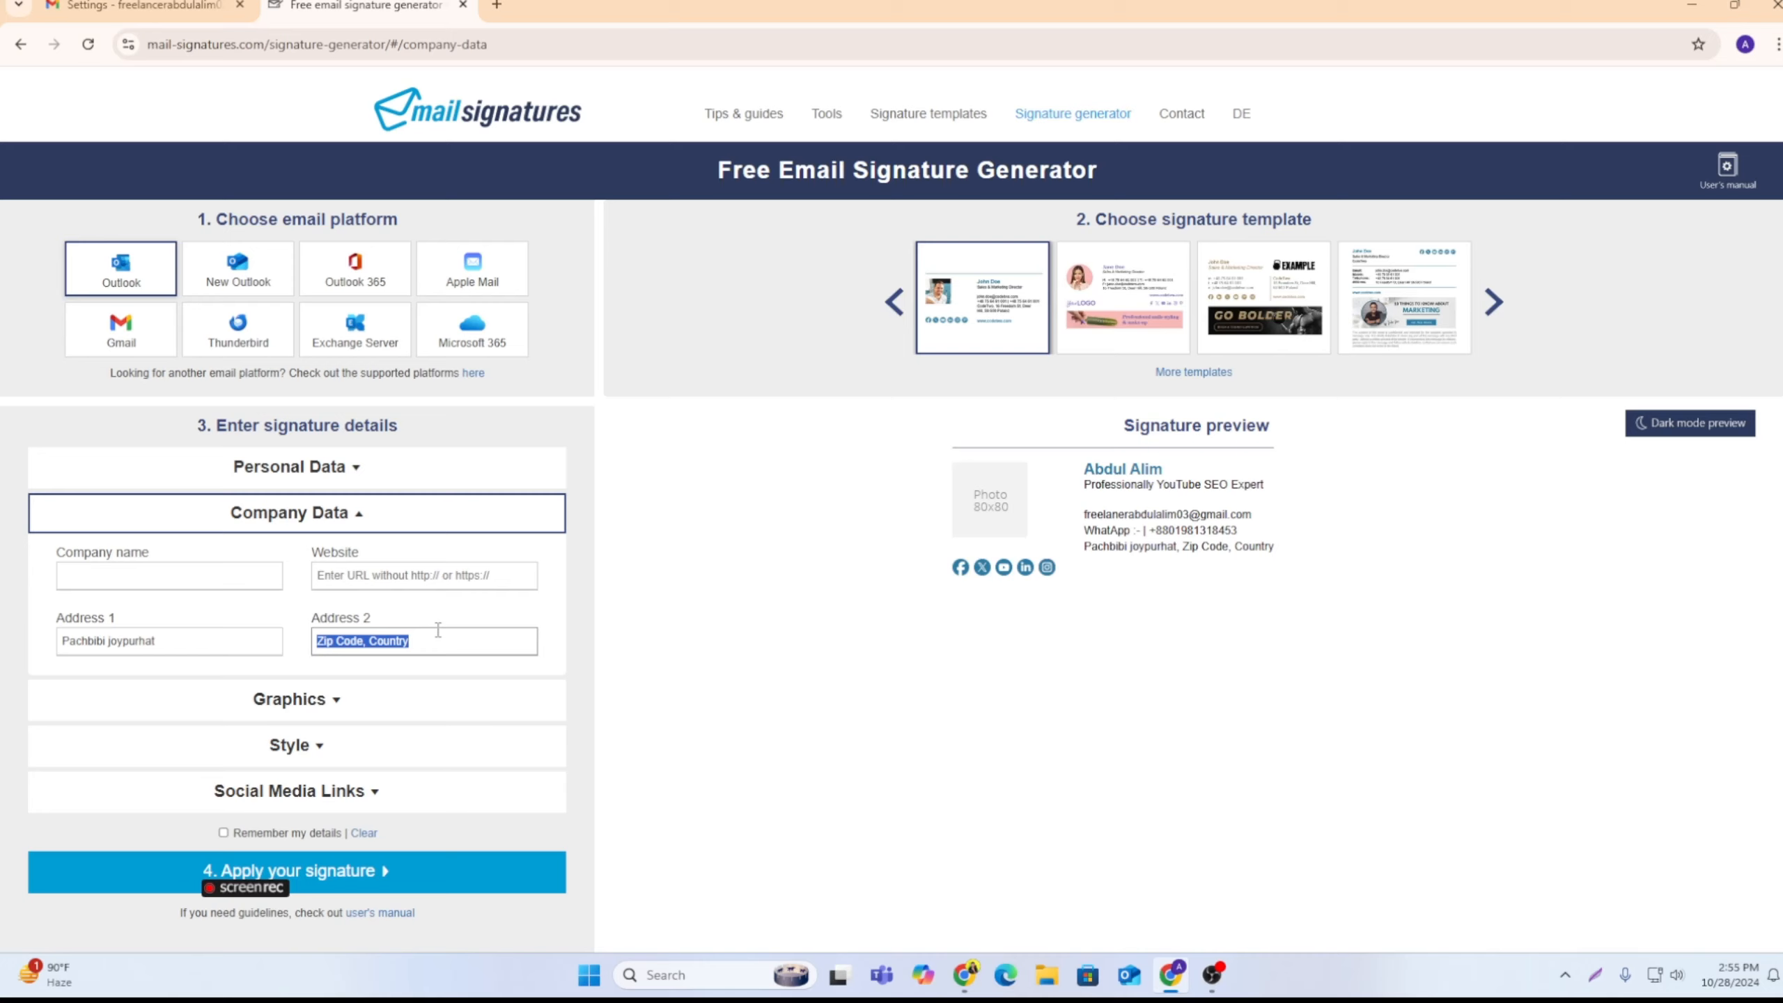
{"action": "key", "text": "BackSpace"}
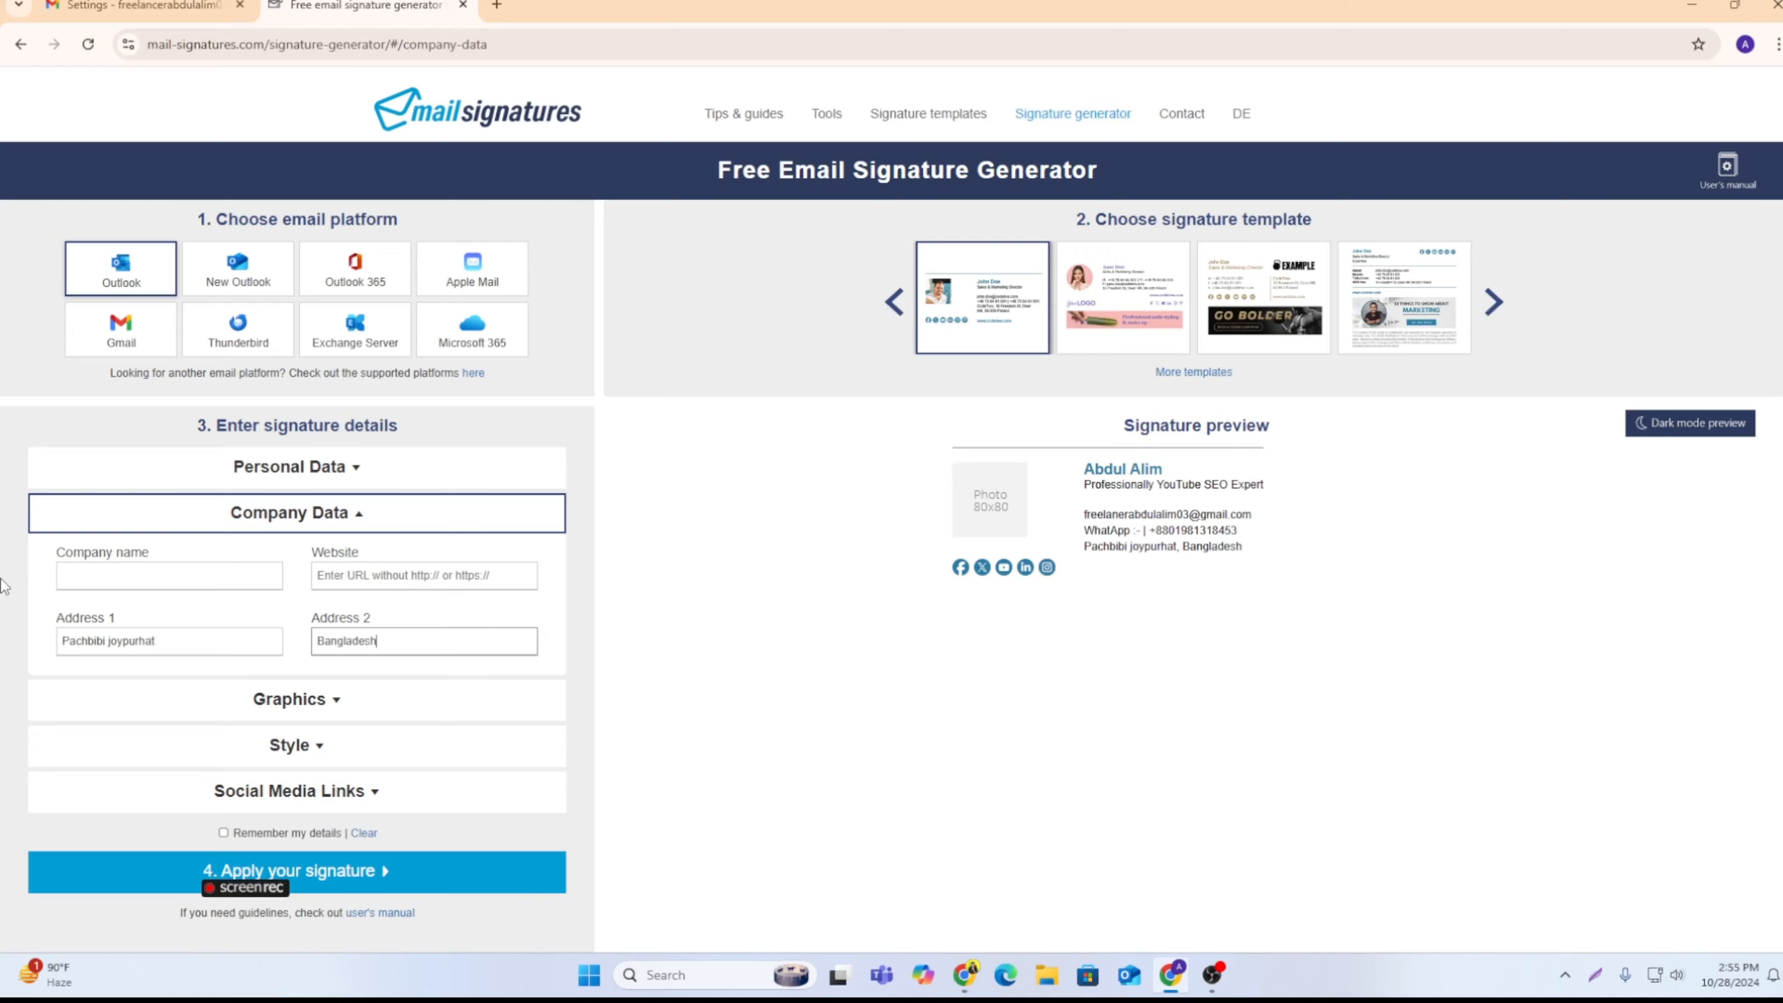
Step: Clear the default photo URL in the signature's Graphics details
{"action": "scroll", "coordinate": [450, 737], "scroll_direction": "down", "scroll_amount": 1}
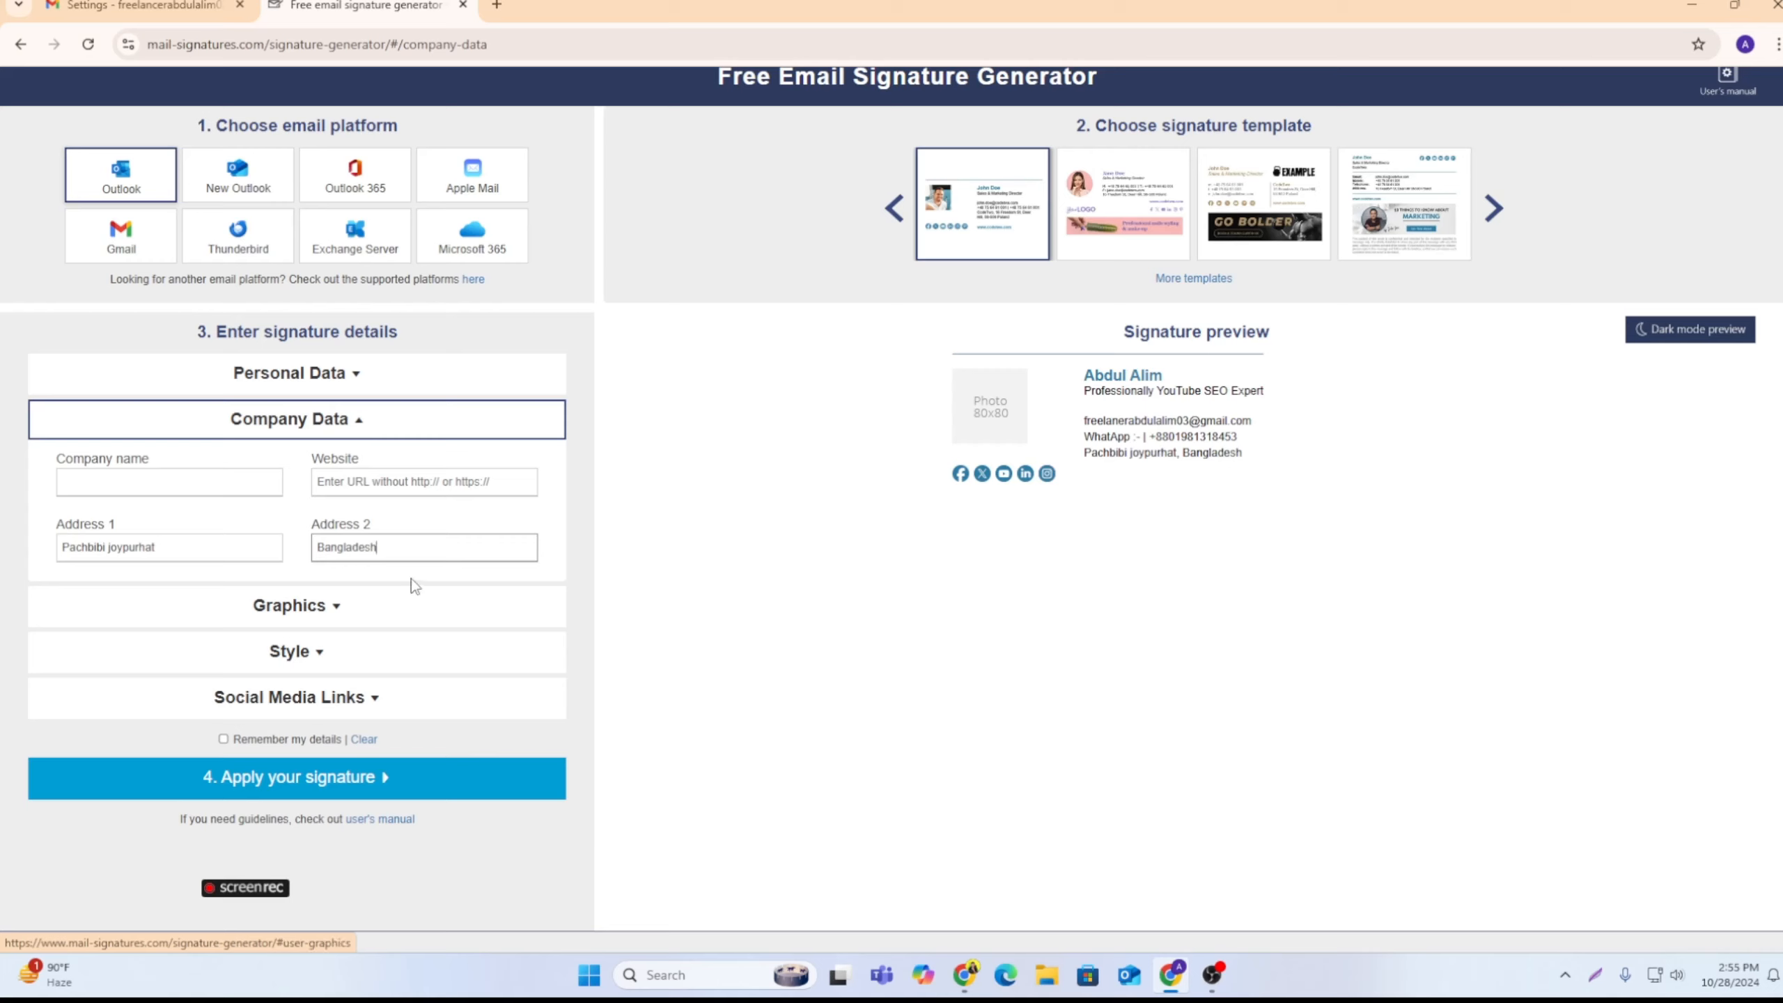
{"action": "left_click", "coordinate": [338, 607]}
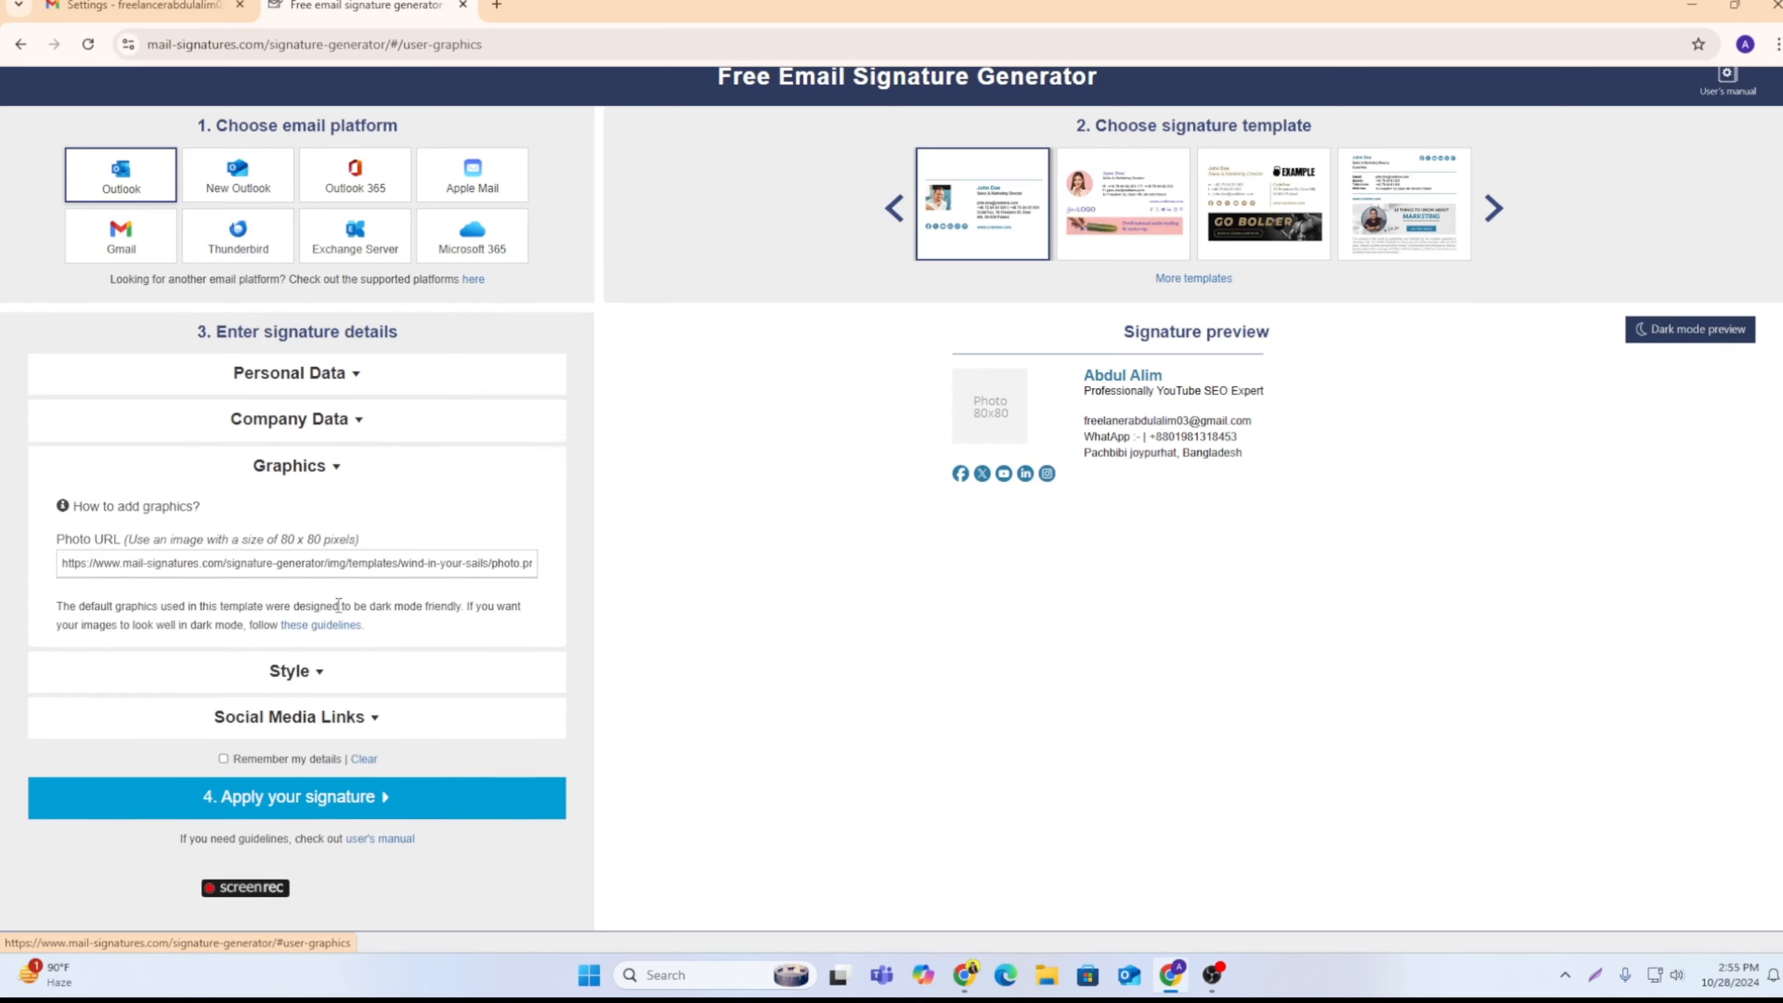
{"action": "triple_click", "coordinate": [429, 566]}
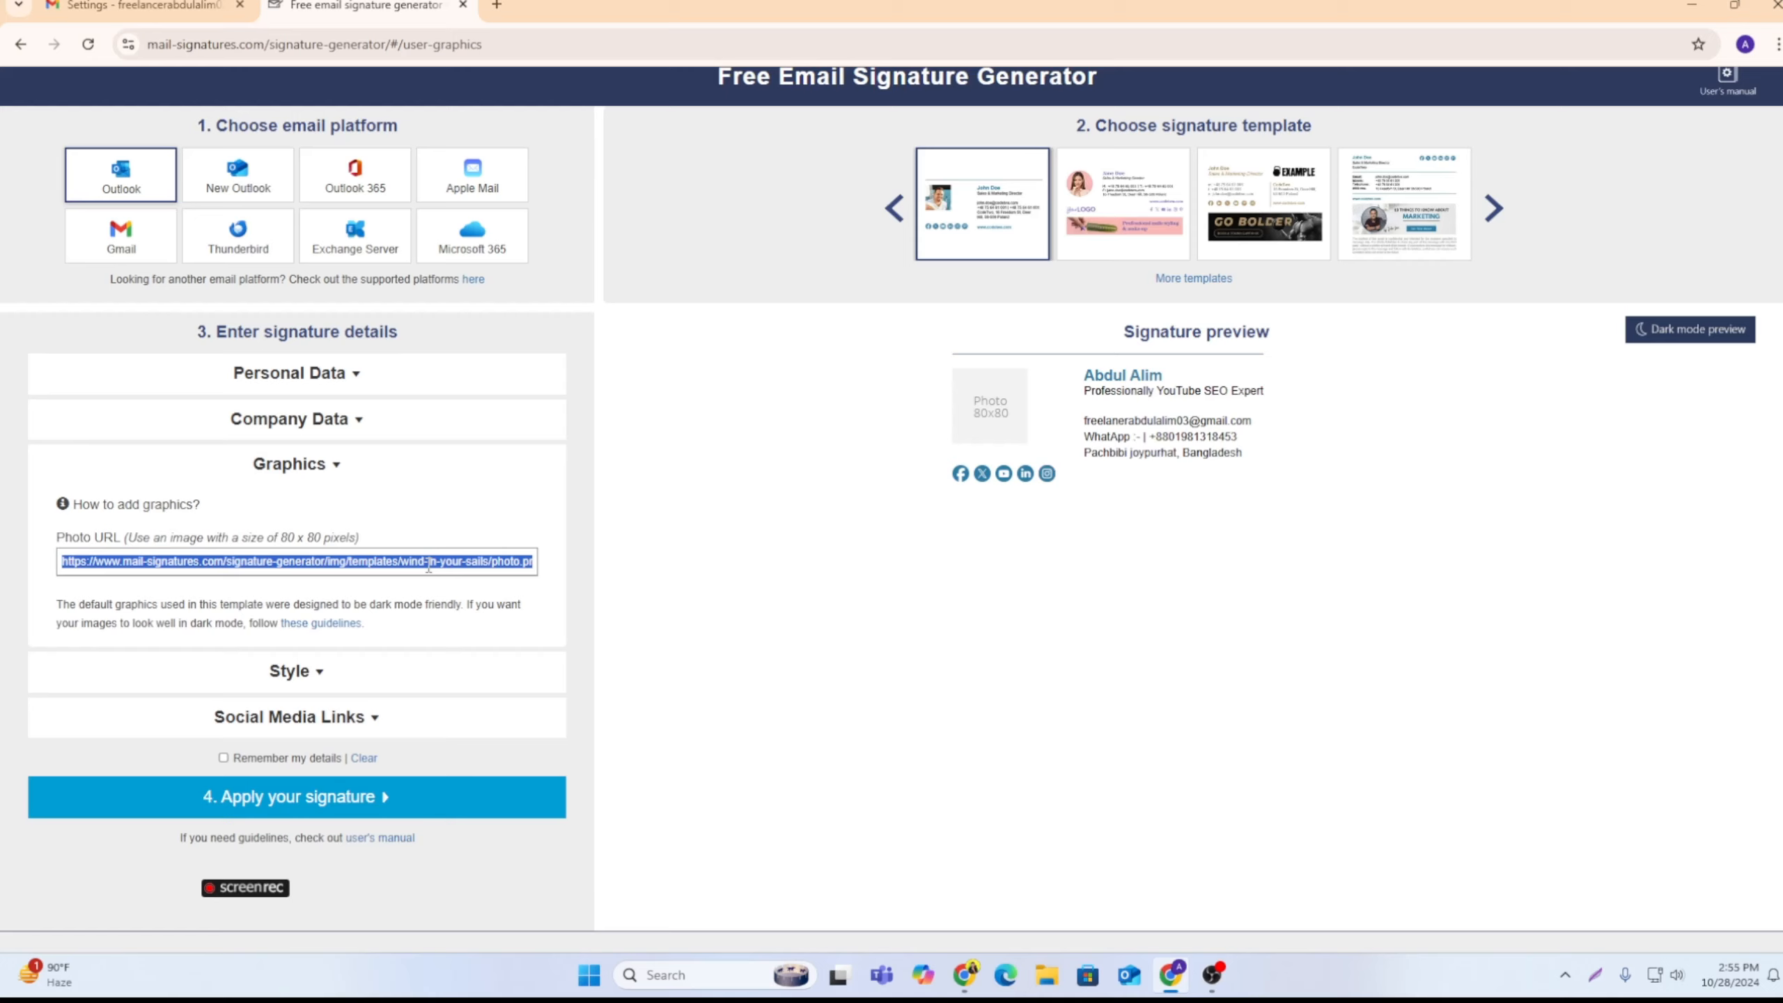
{"action": "key", "text": "BackSpace"}
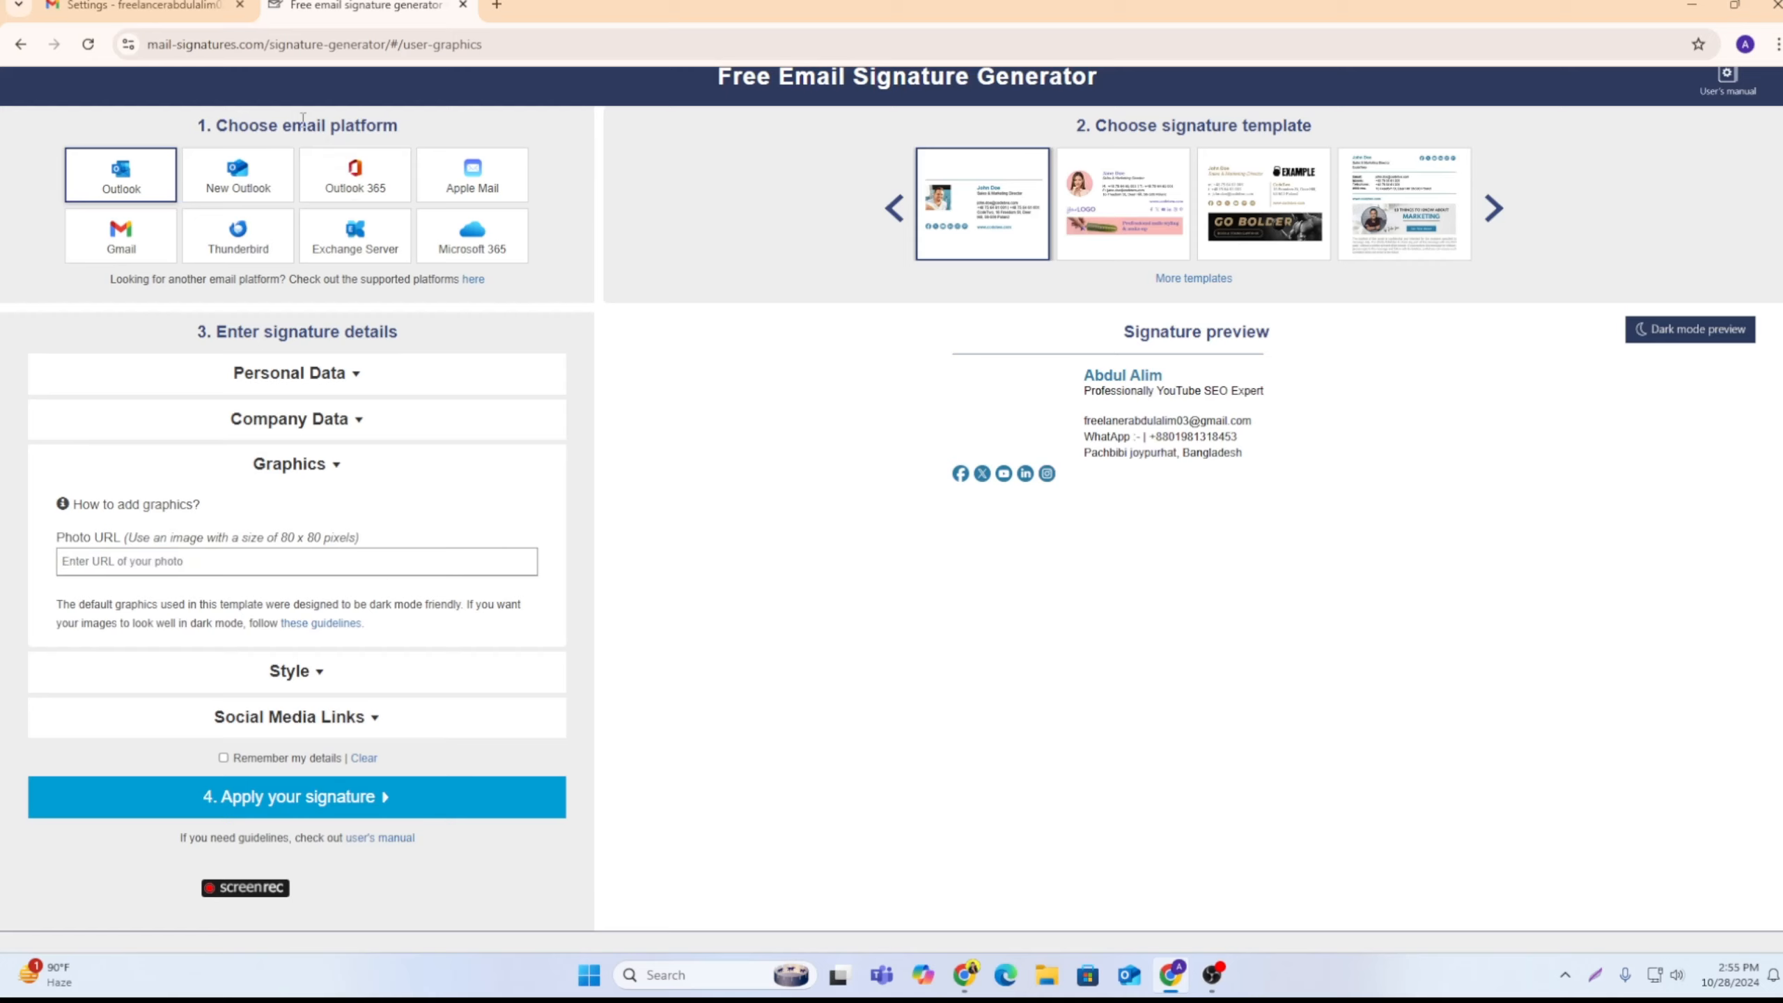
{"action": "left_click", "coordinate": [140, 6]}
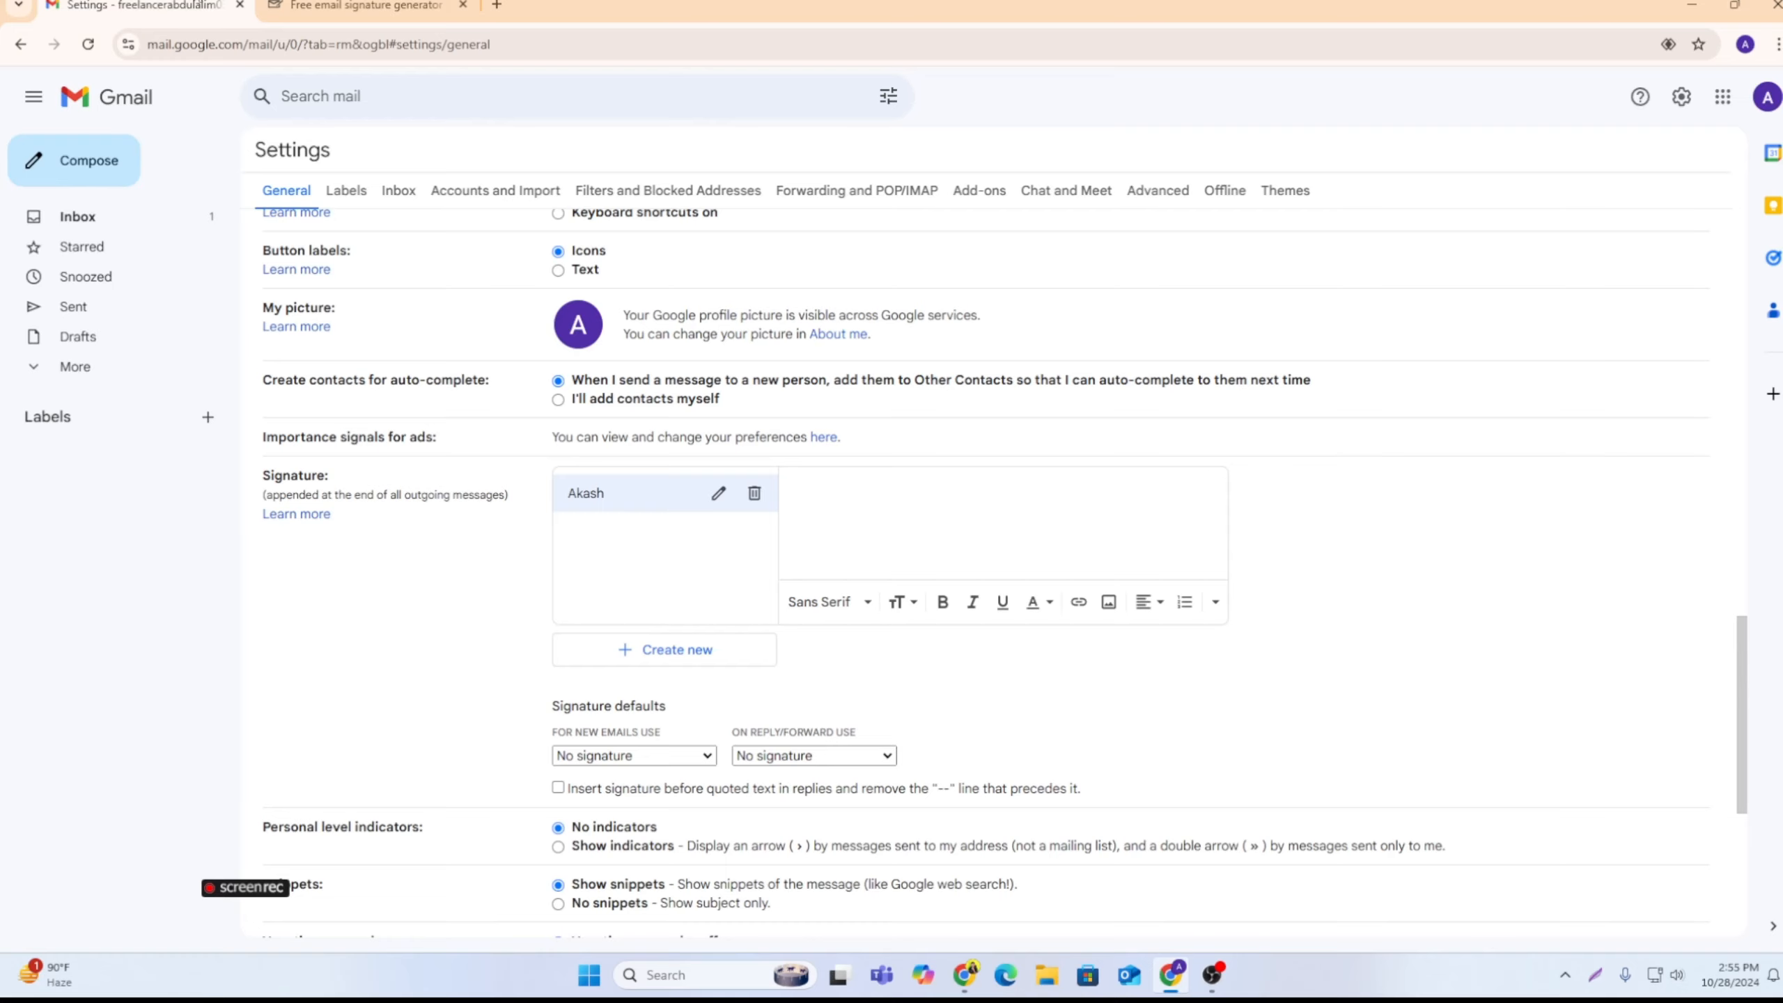
{"action": "left_click", "coordinate": [1108, 602]}
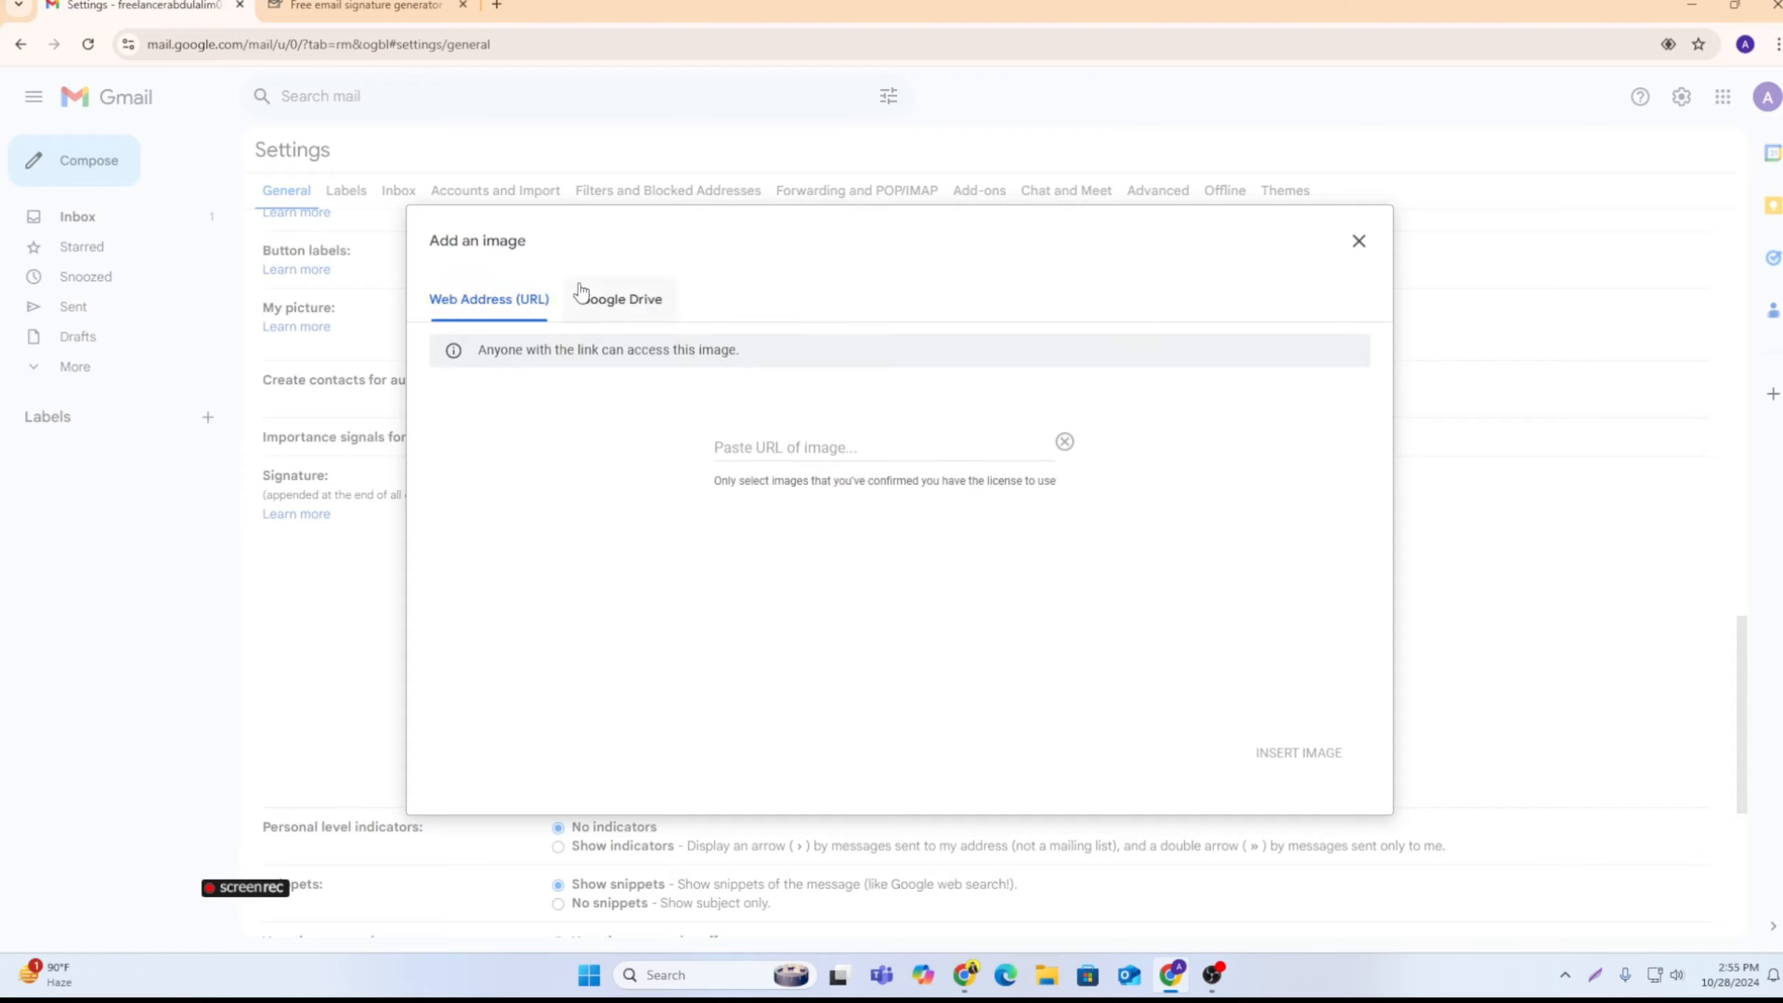
{"action": "left_click", "coordinate": [601, 308]}
{"action": "left_click", "coordinate": [479, 410]}
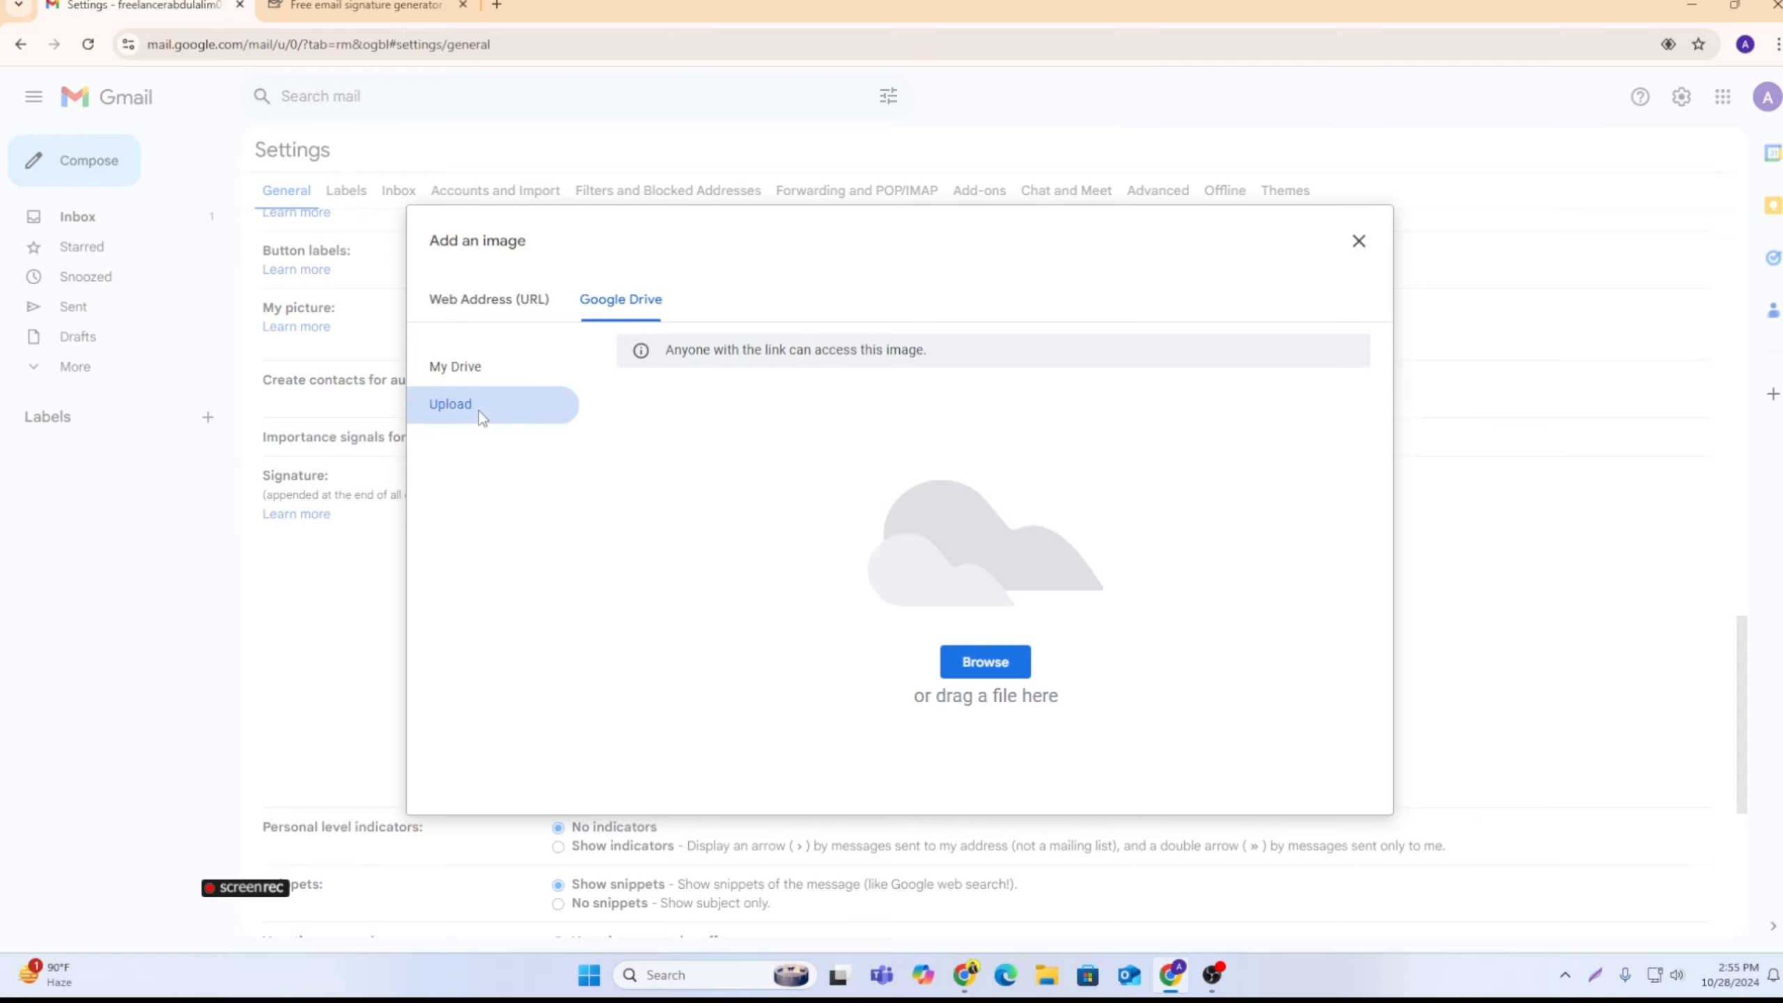
{"action": "left_click", "coordinate": [1001, 666]}
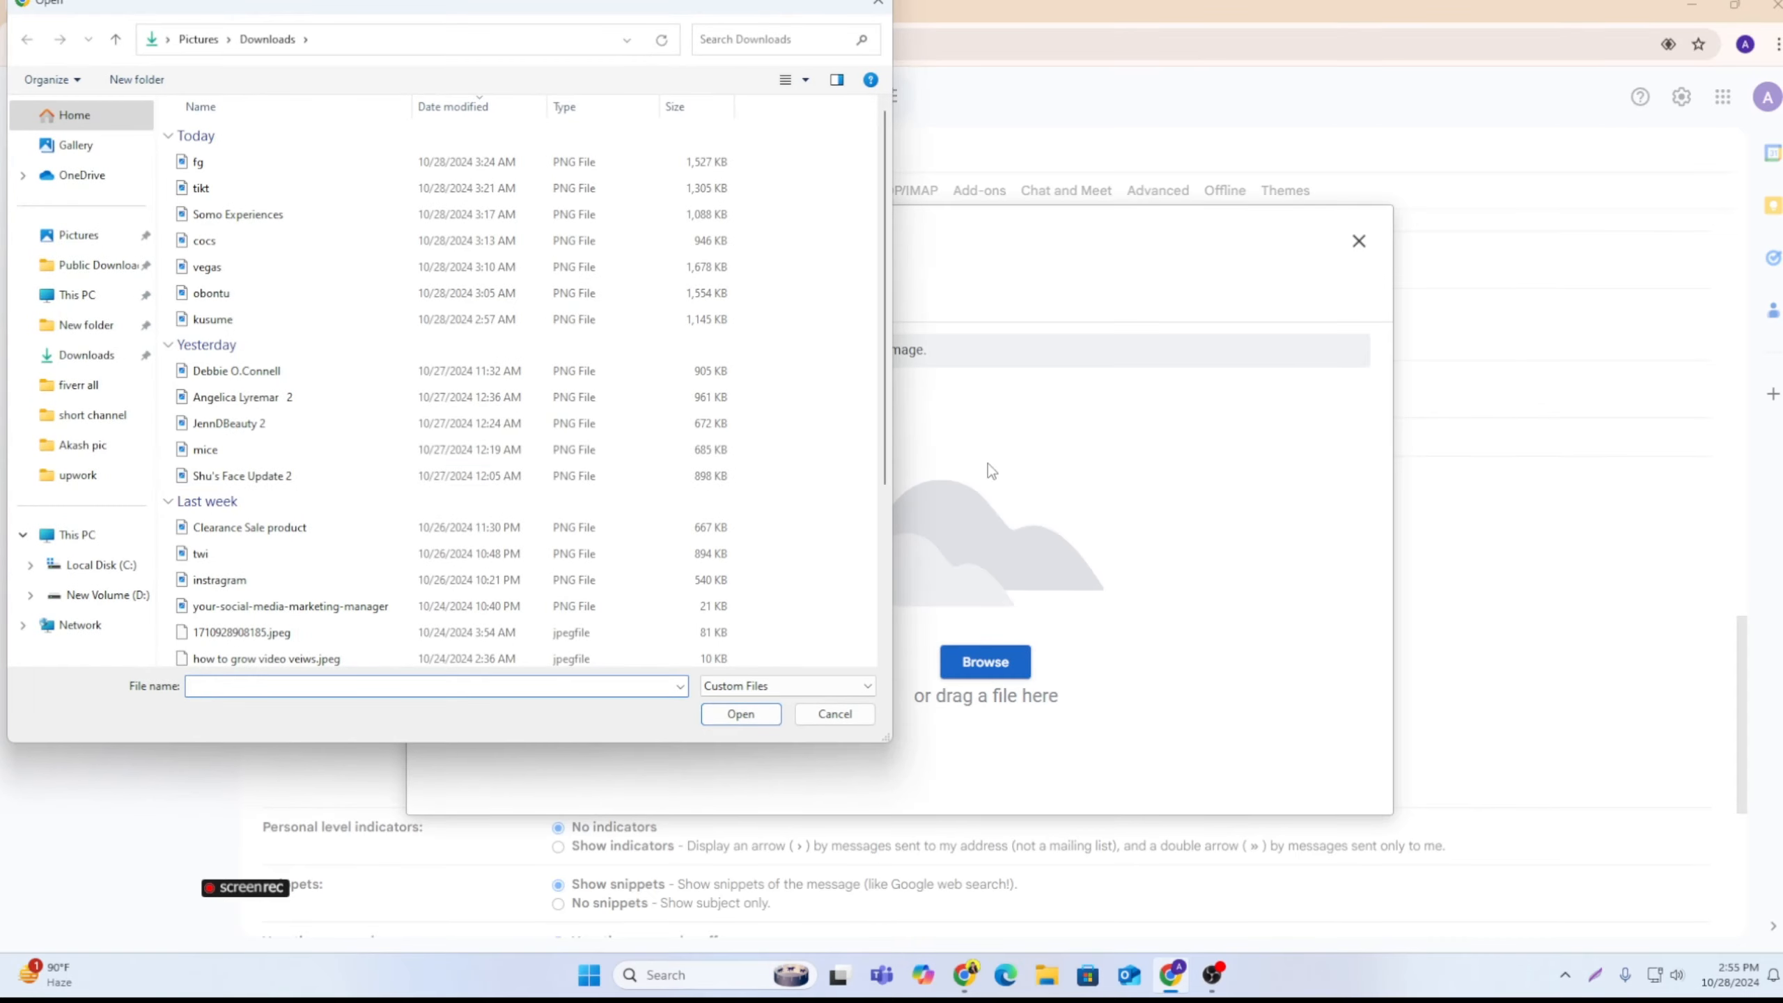
{"action": "scroll", "coordinate": [412, 470], "scroll_direction": "down", "scroll_amount": 3}
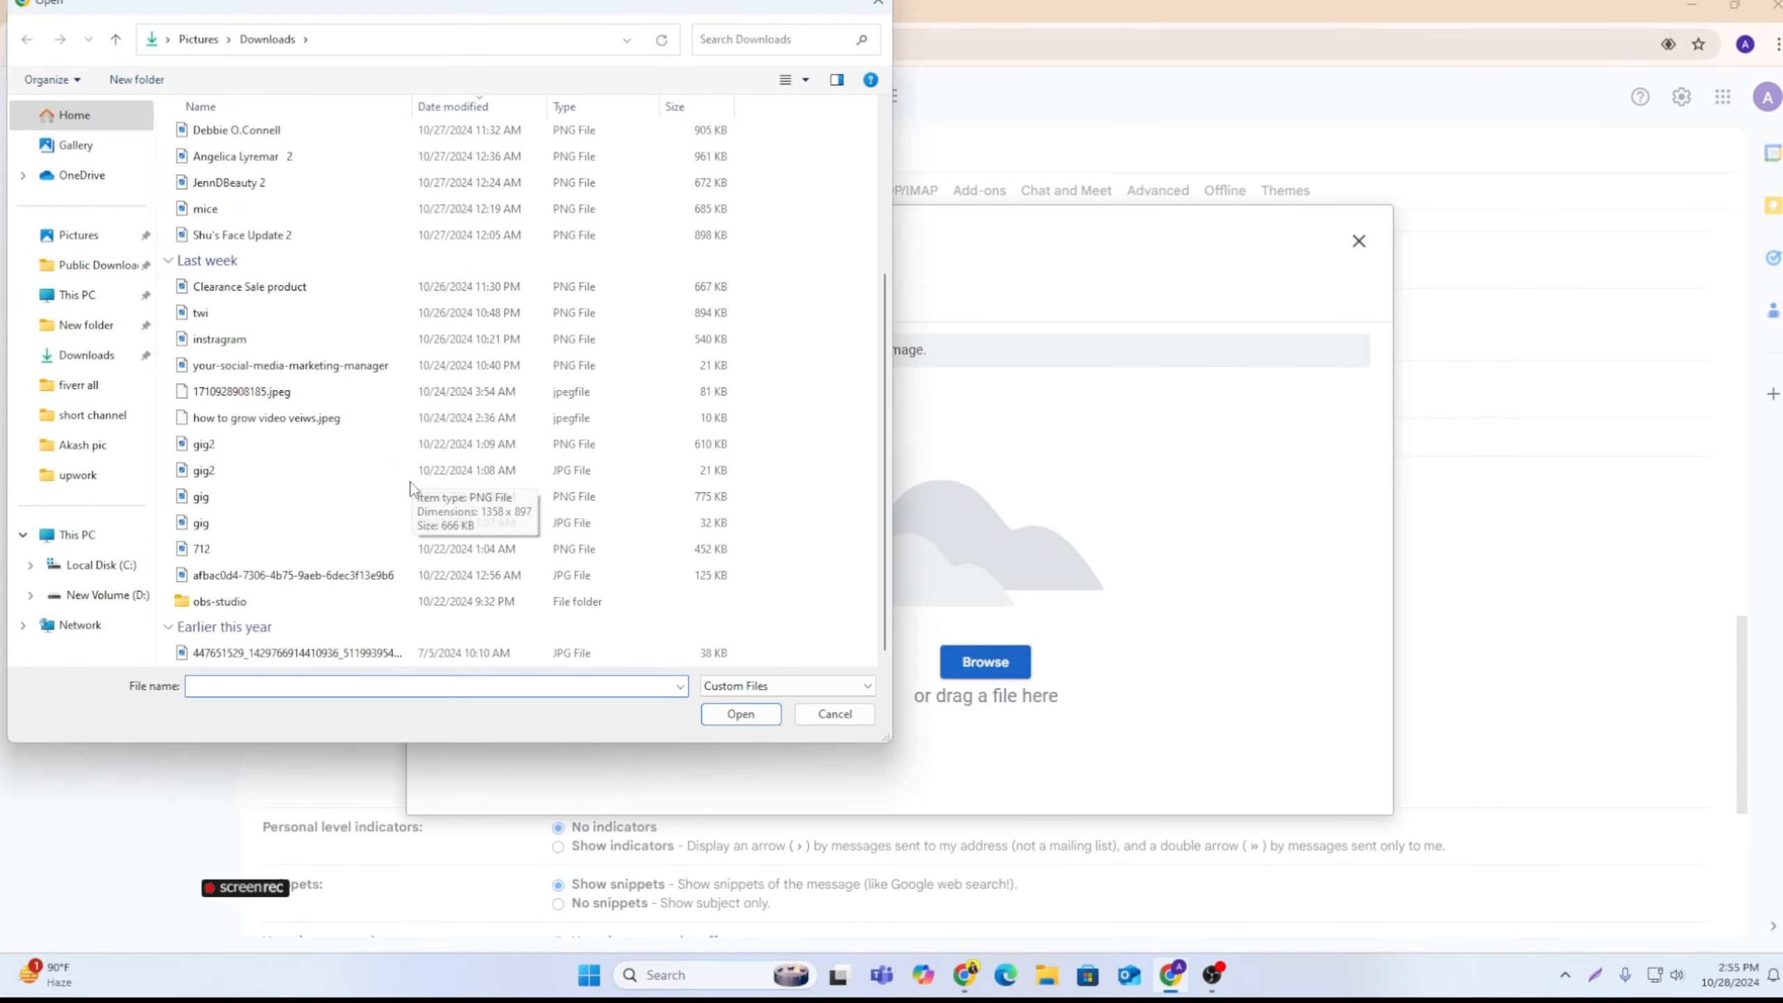
{"action": "left_click", "coordinate": [277, 654]}
{"action": "left_click", "coordinate": [740, 714]}
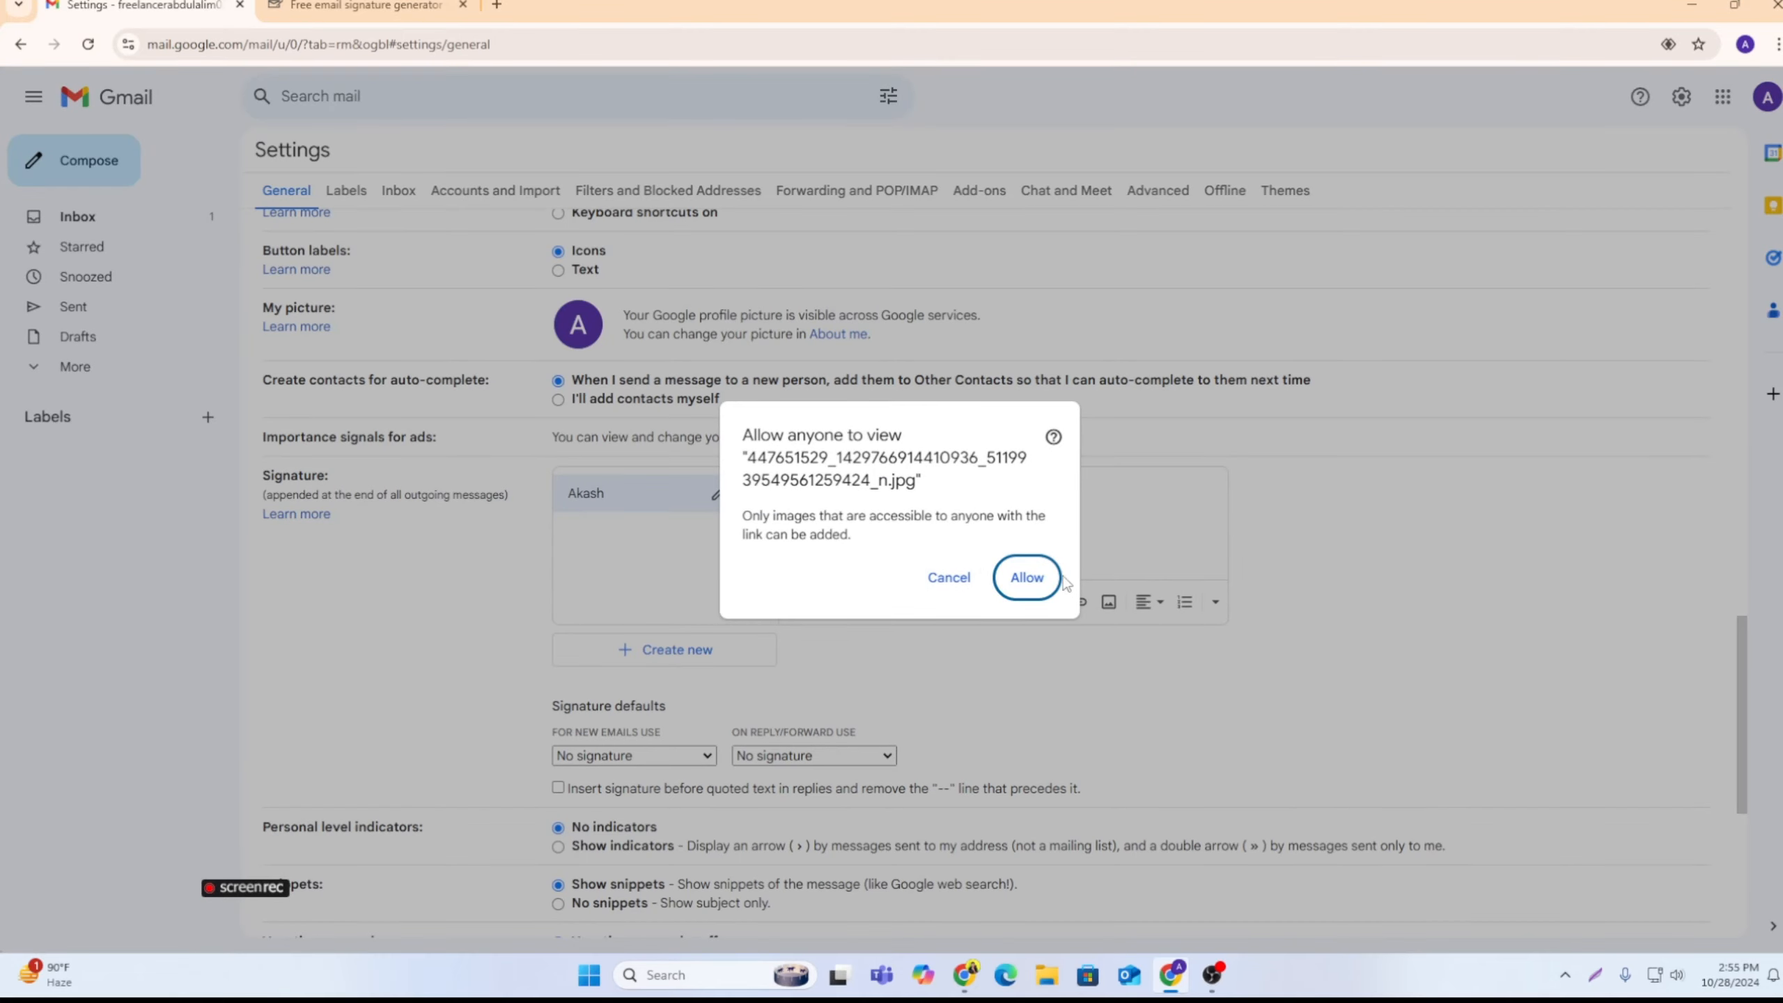
{"action": "left_click", "coordinate": [1056, 577]}
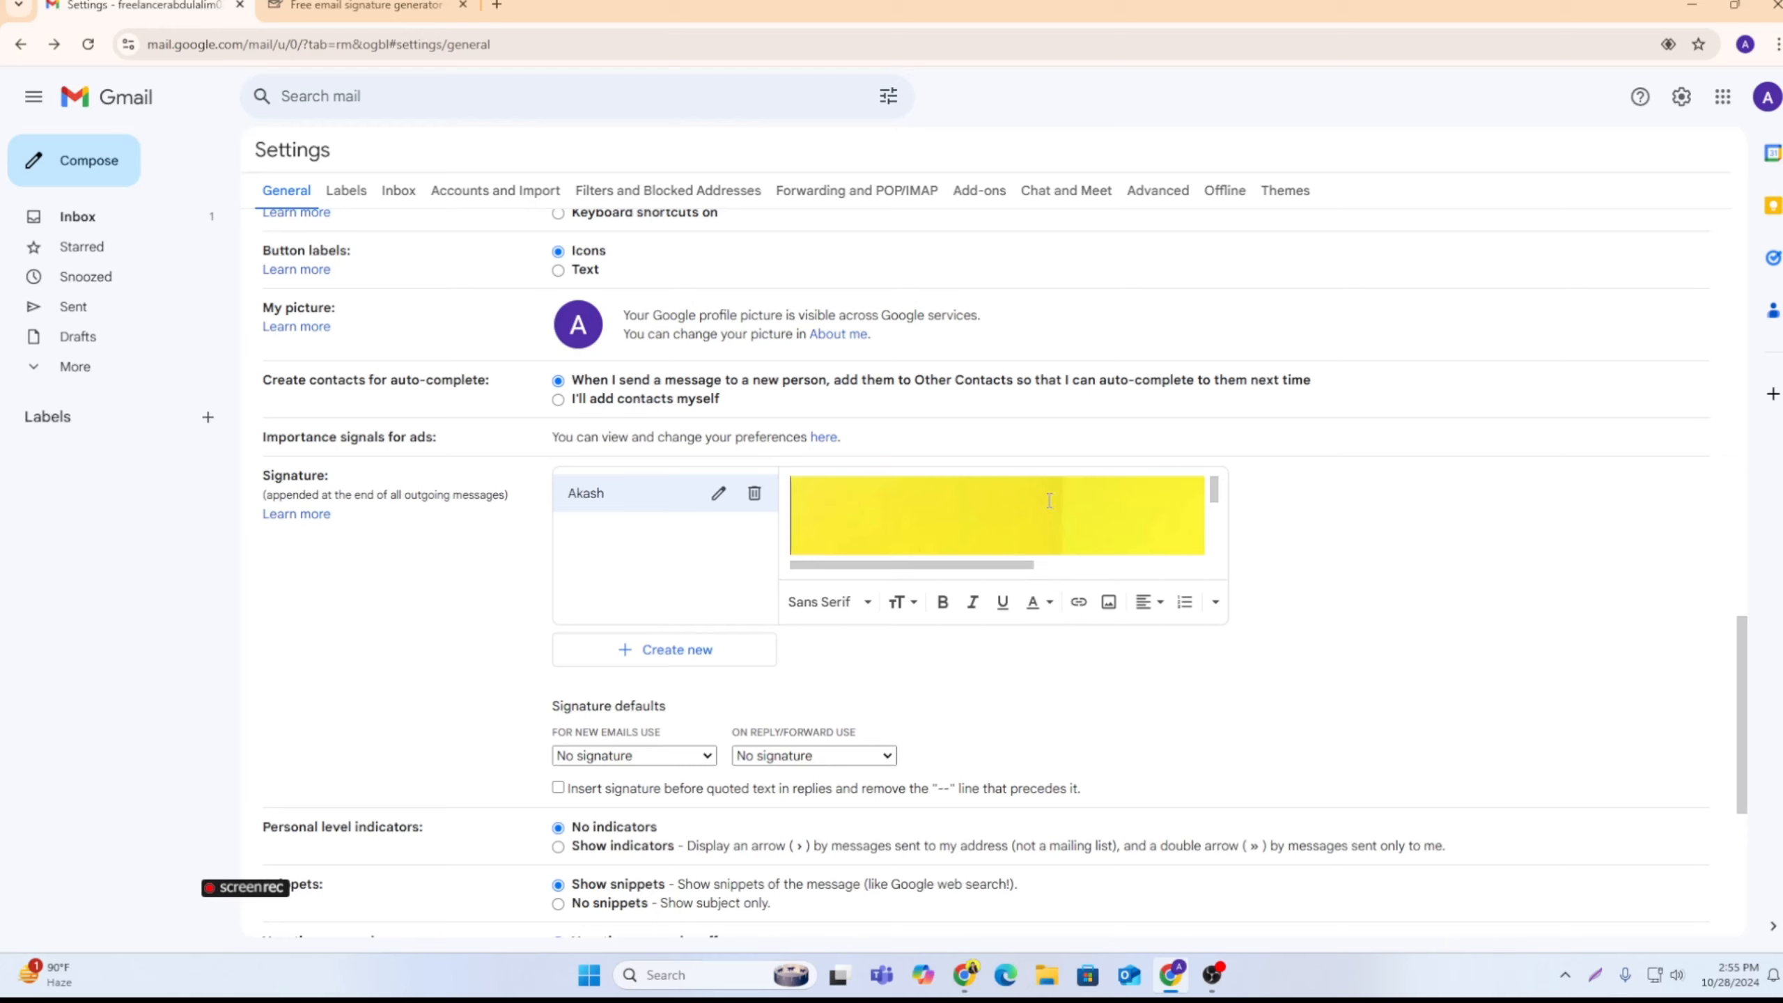
Step: Copy the uploaded image's address from the Gmail signature and paste it as the Photo URL in the signature generator
{"action": "right_click", "coordinate": [1049, 500]}
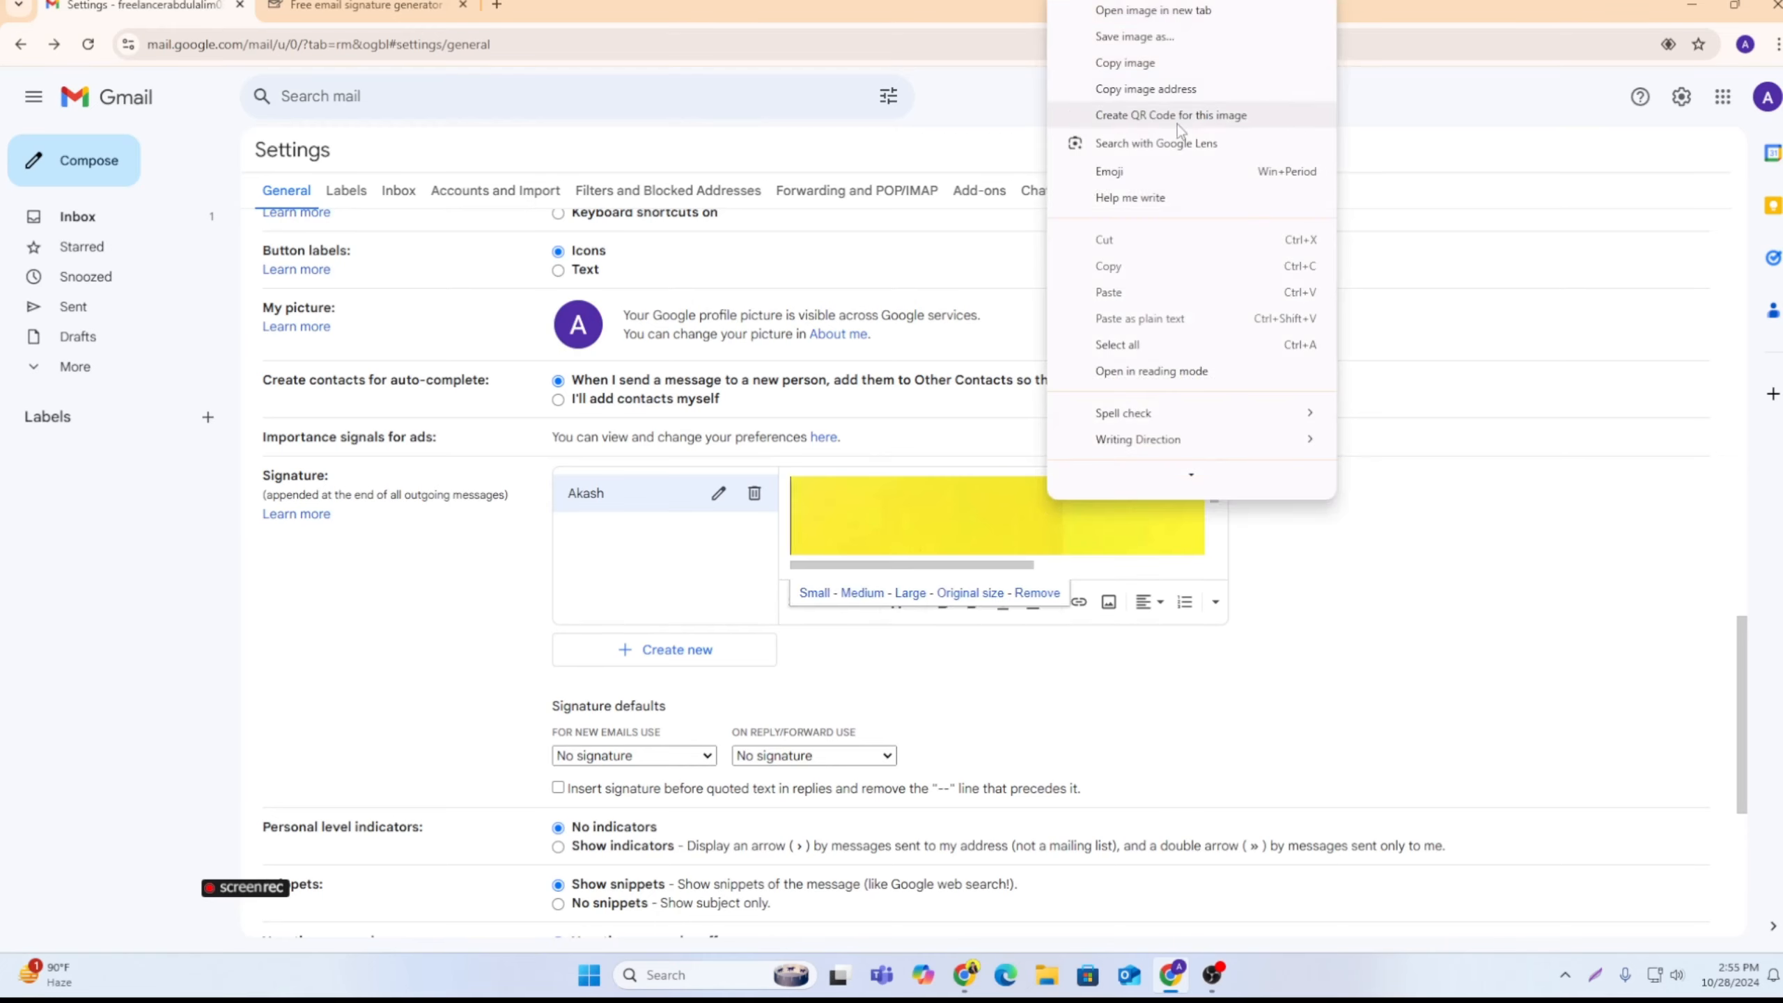
{"action": "left_click", "coordinate": [1138, 89]}
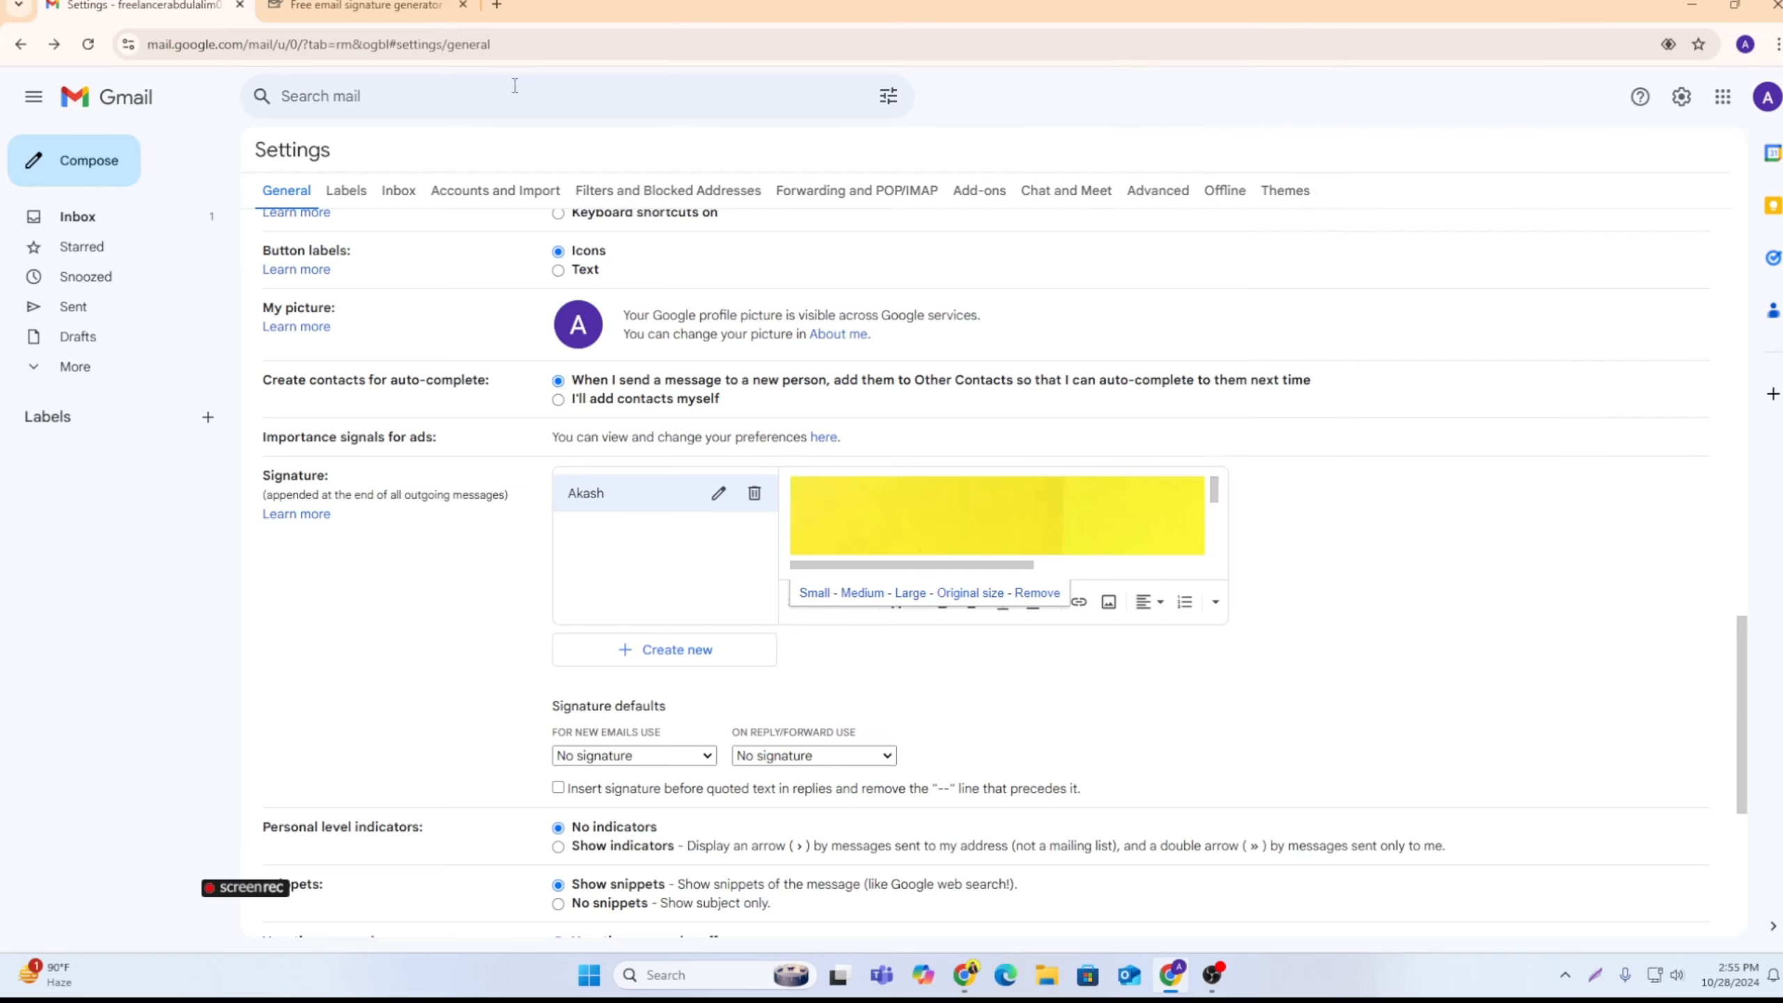
{"action": "mouse_move", "coordinate": [395, 4]}
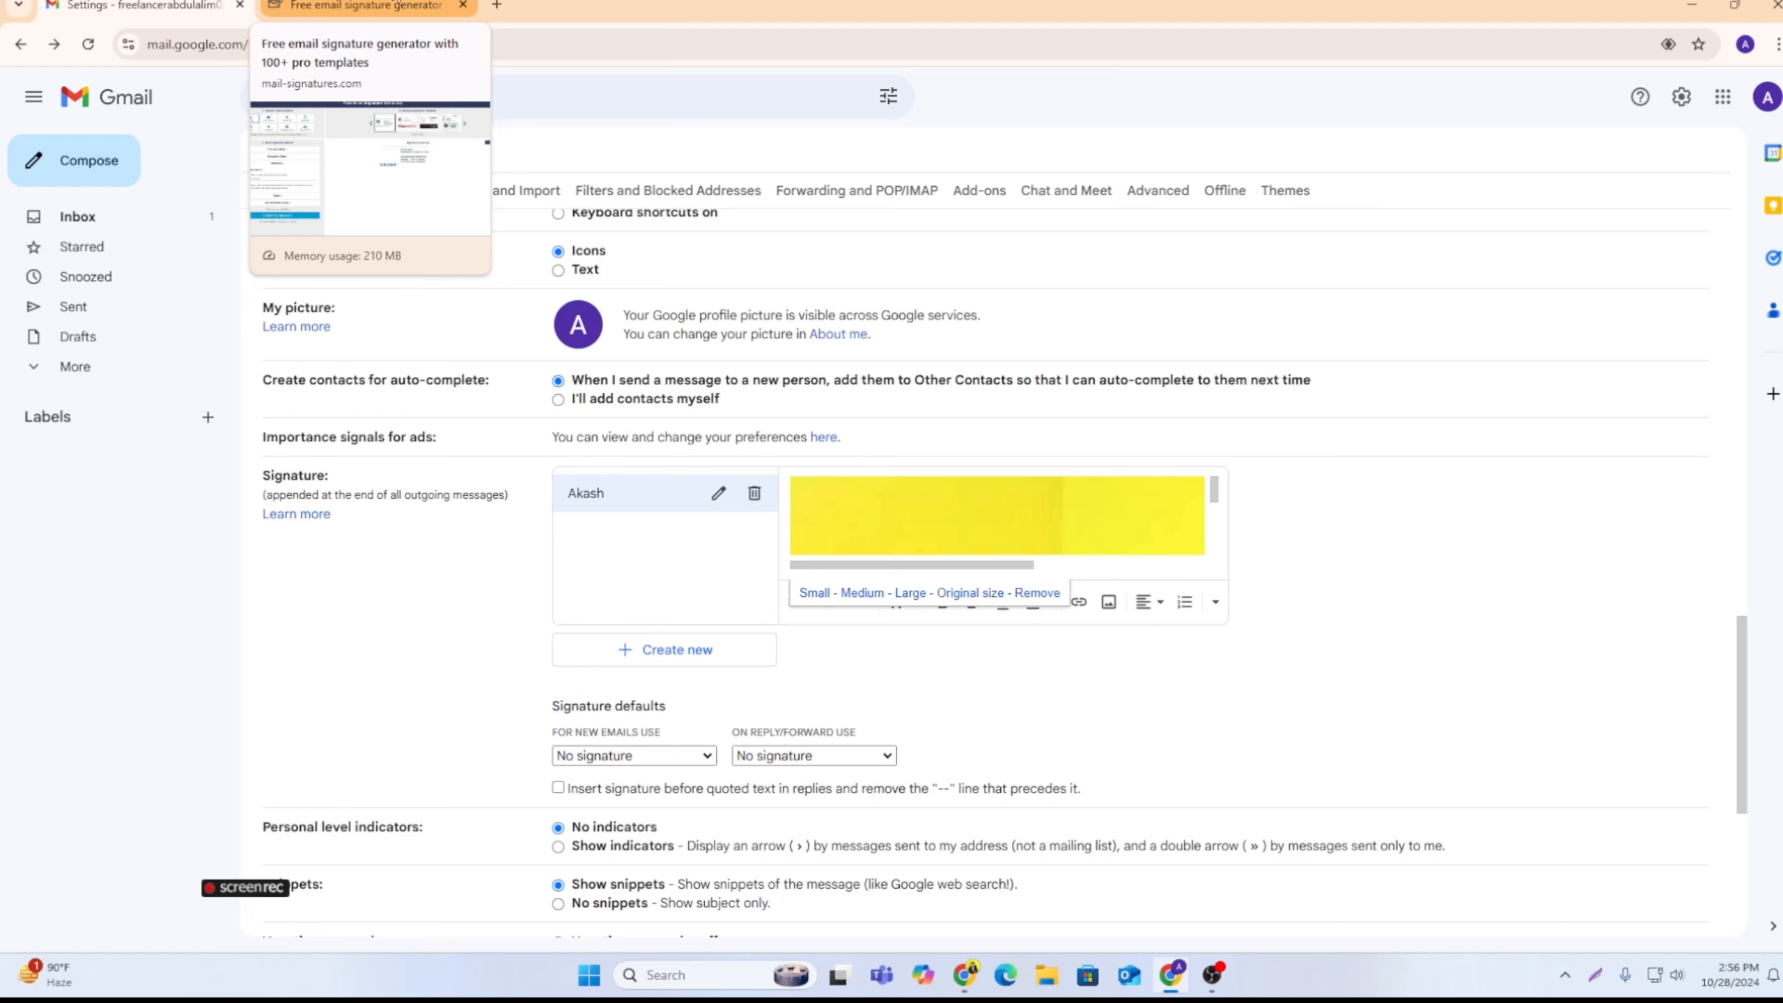
{"action": "left_click", "coordinate": [395, 4]}
{"action": "left_click", "coordinate": [150, 565]}
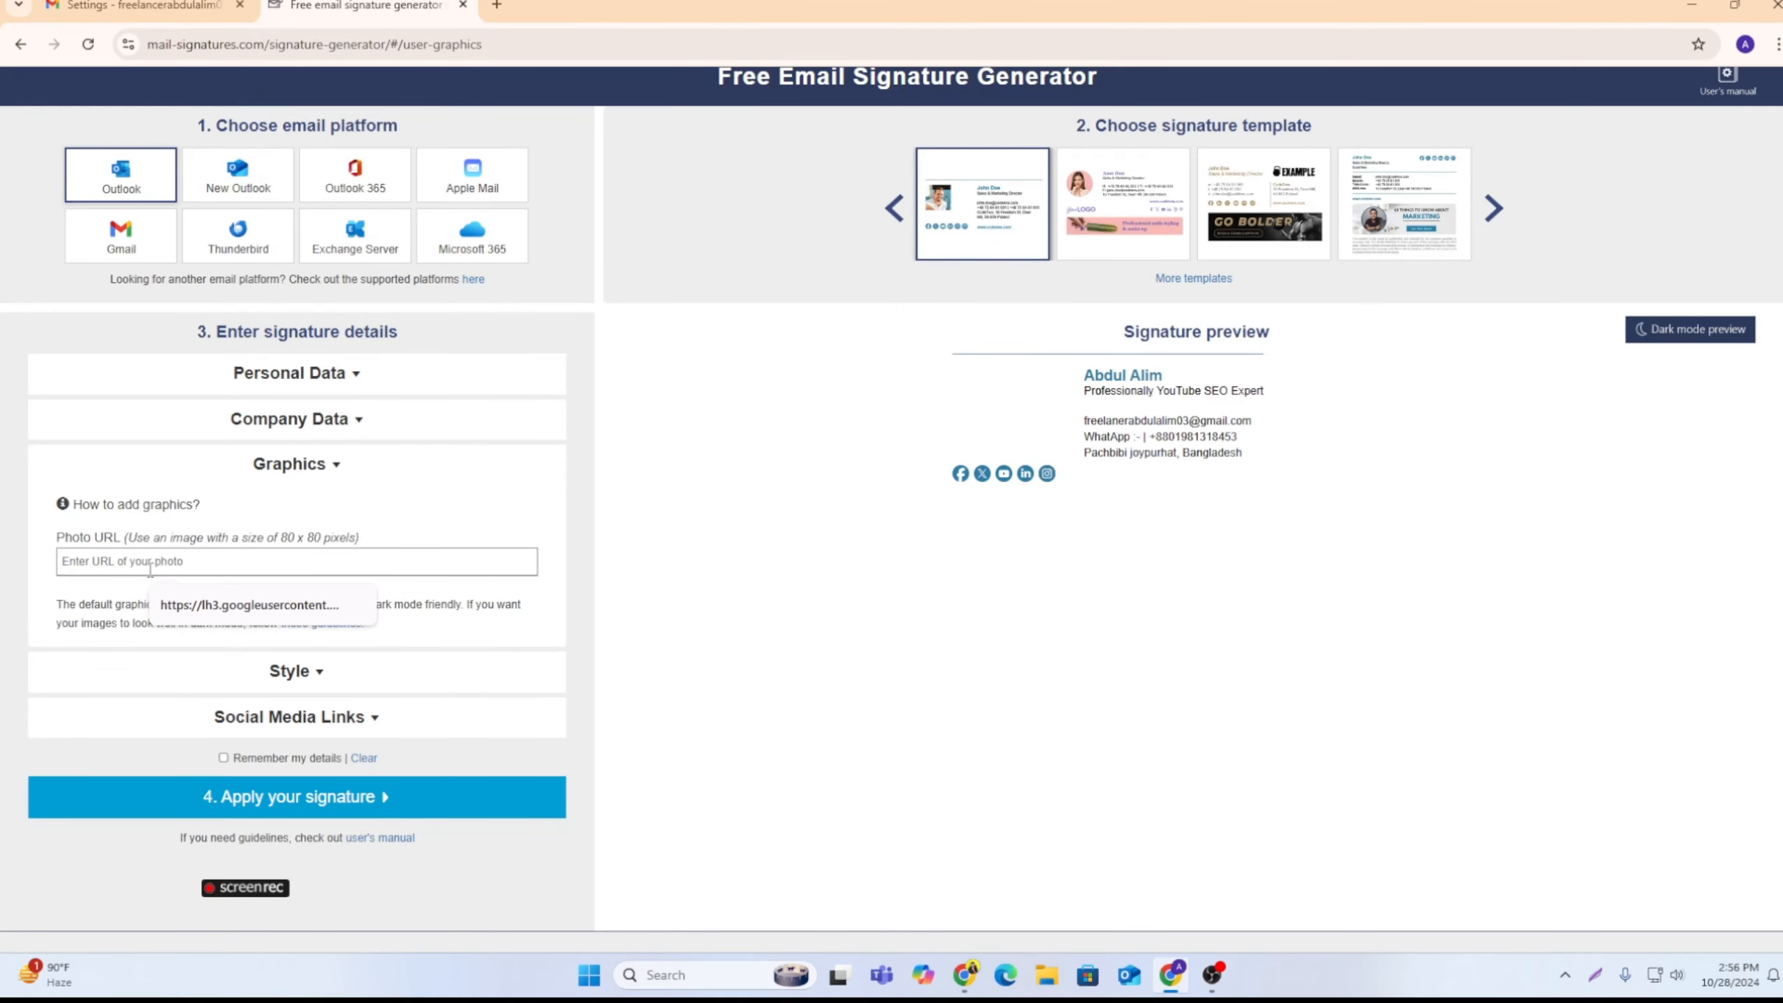
{"action": "left_click", "coordinate": [250, 605]}
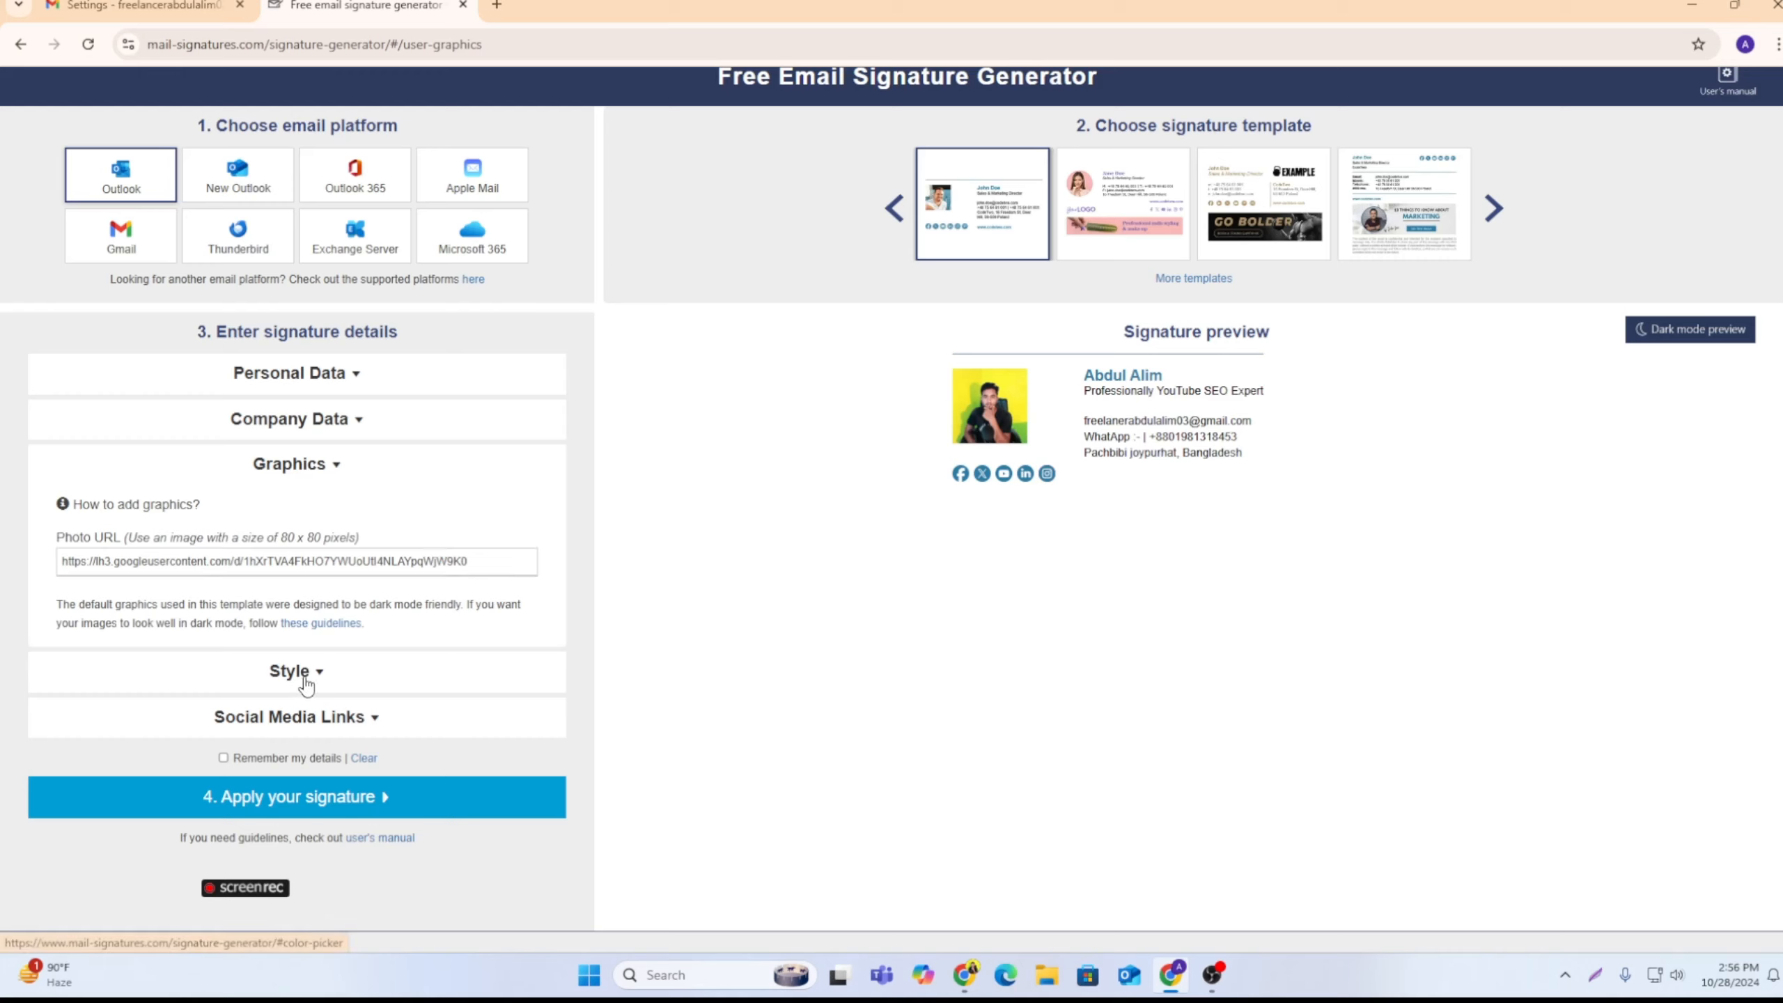
Step: Change the signature's first font color to the brighter blue #19a6ec in the Style details
{"action": "left_click", "coordinate": [306, 673]}
{"action": "left_click", "coordinate": [147, 580]}
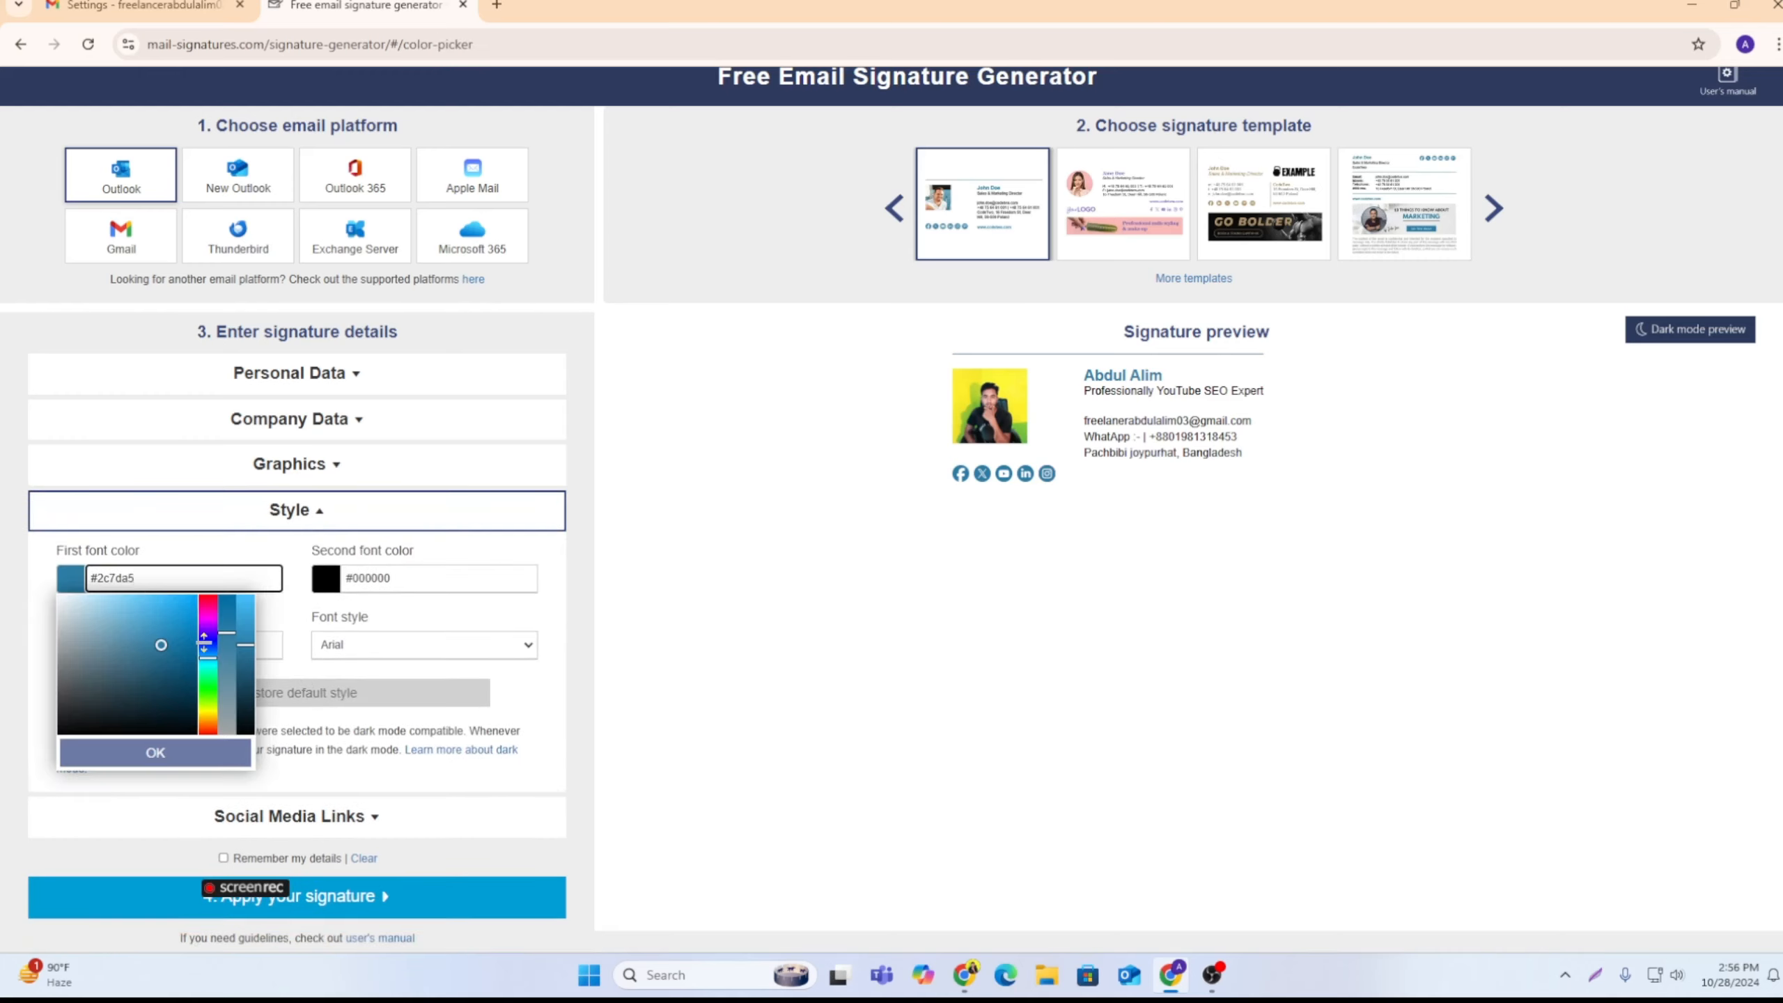
{"action": "mouse_move", "coordinate": [167, 648]}
{"action": "left_mouse_down"}
{"action": "mouse_move", "coordinate": [82, 623]}
{"action": "mouse_move", "coordinate": [182, 605]}
{"action": "left_mouse_up"}
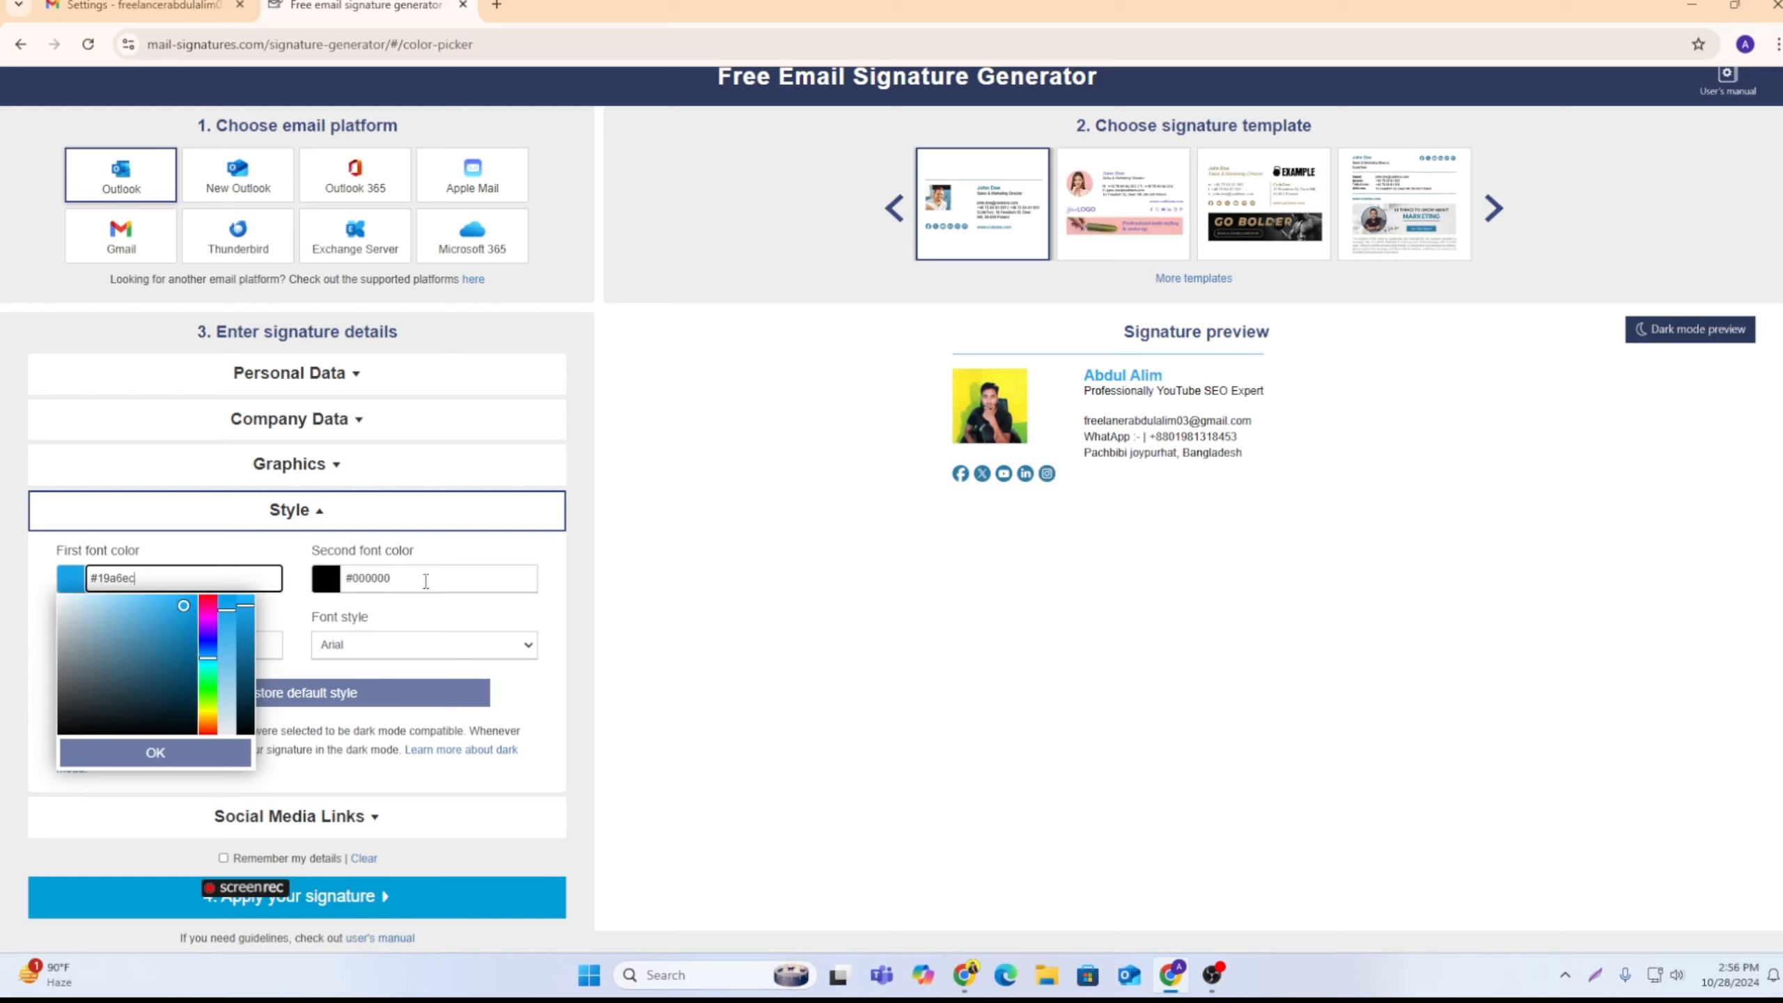
{"action": "left_click", "coordinate": [629, 686]}
Step: Try Times New Roman and Comic Sans MS as the signature's font style, and settle on Verdana
{"action": "left_click", "coordinate": [382, 650]}
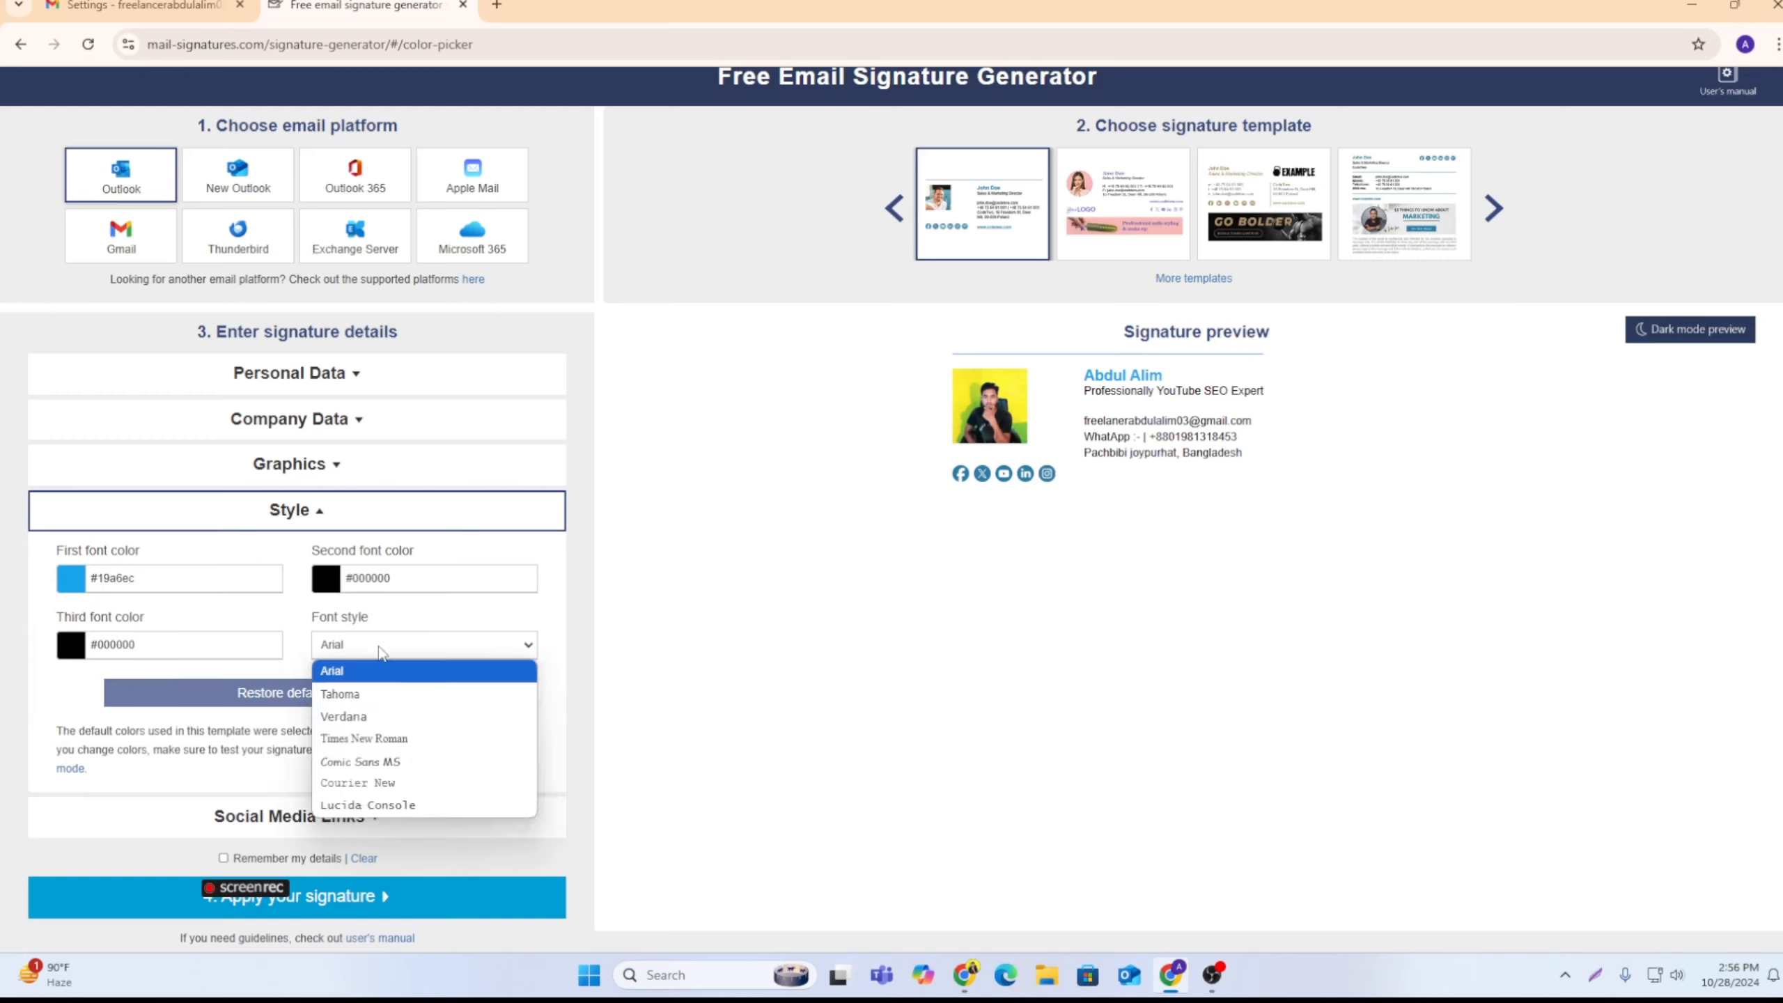
{"action": "left_click", "coordinate": [364, 738]}
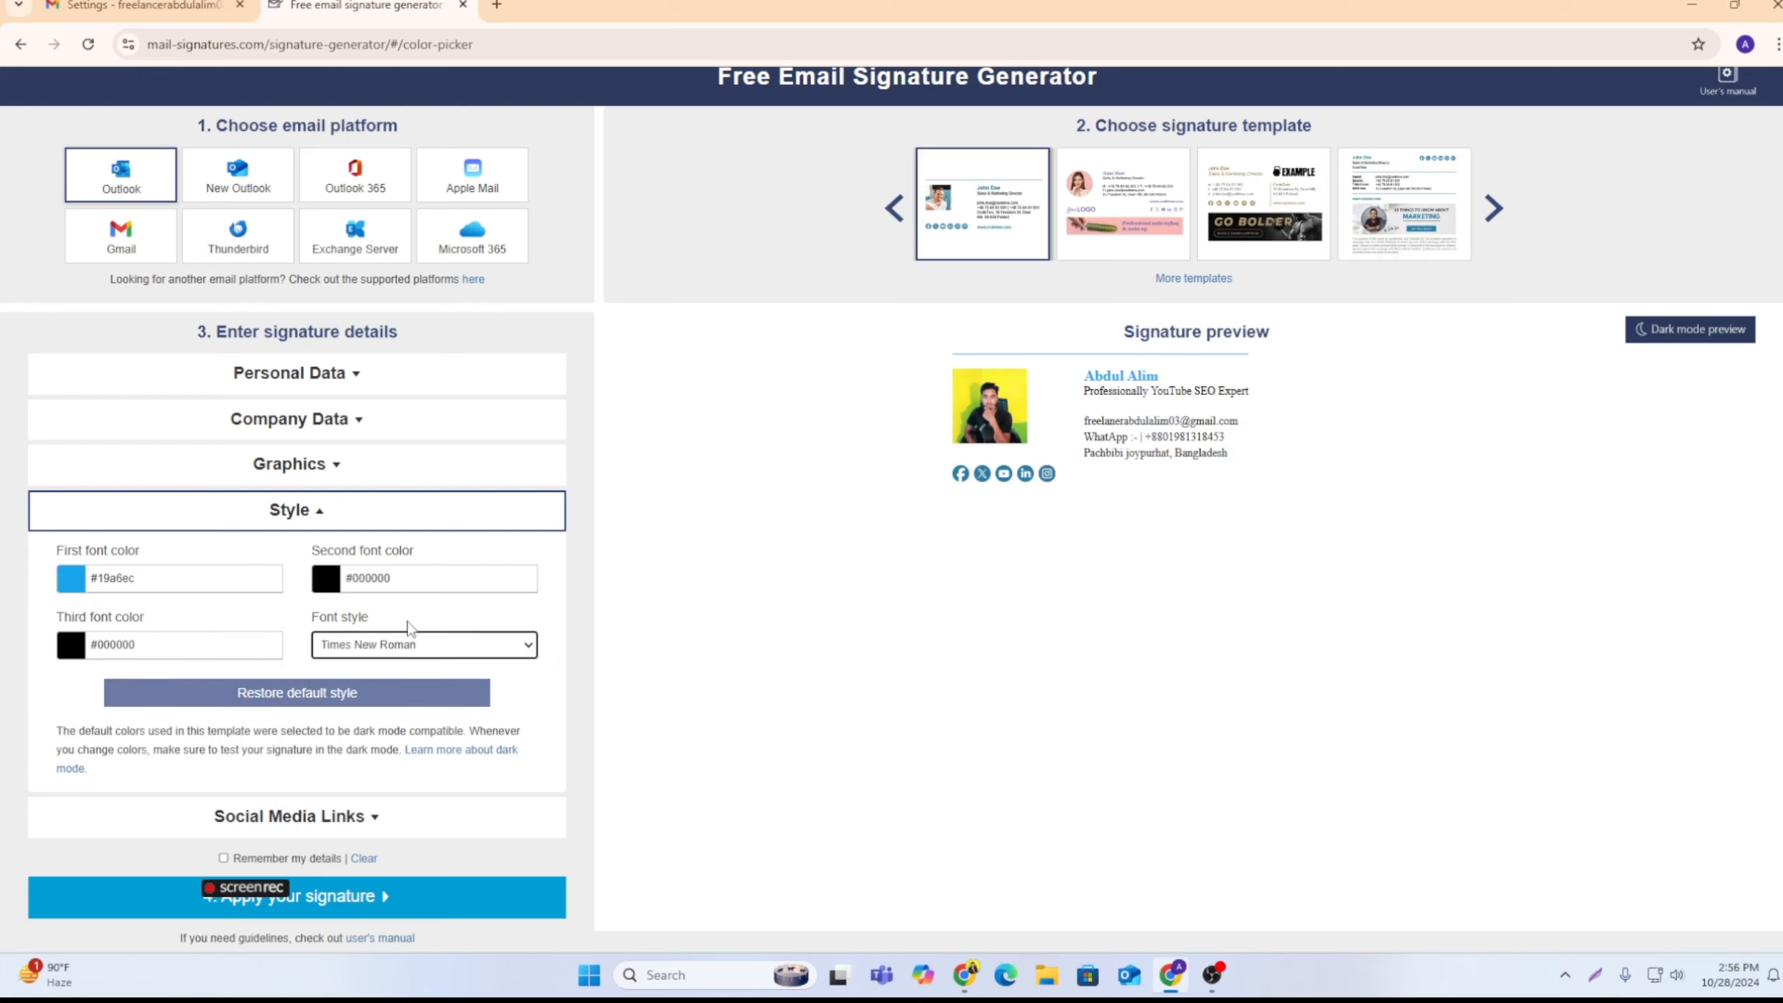
{"action": "left_click", "coordinate": [404, 647]}
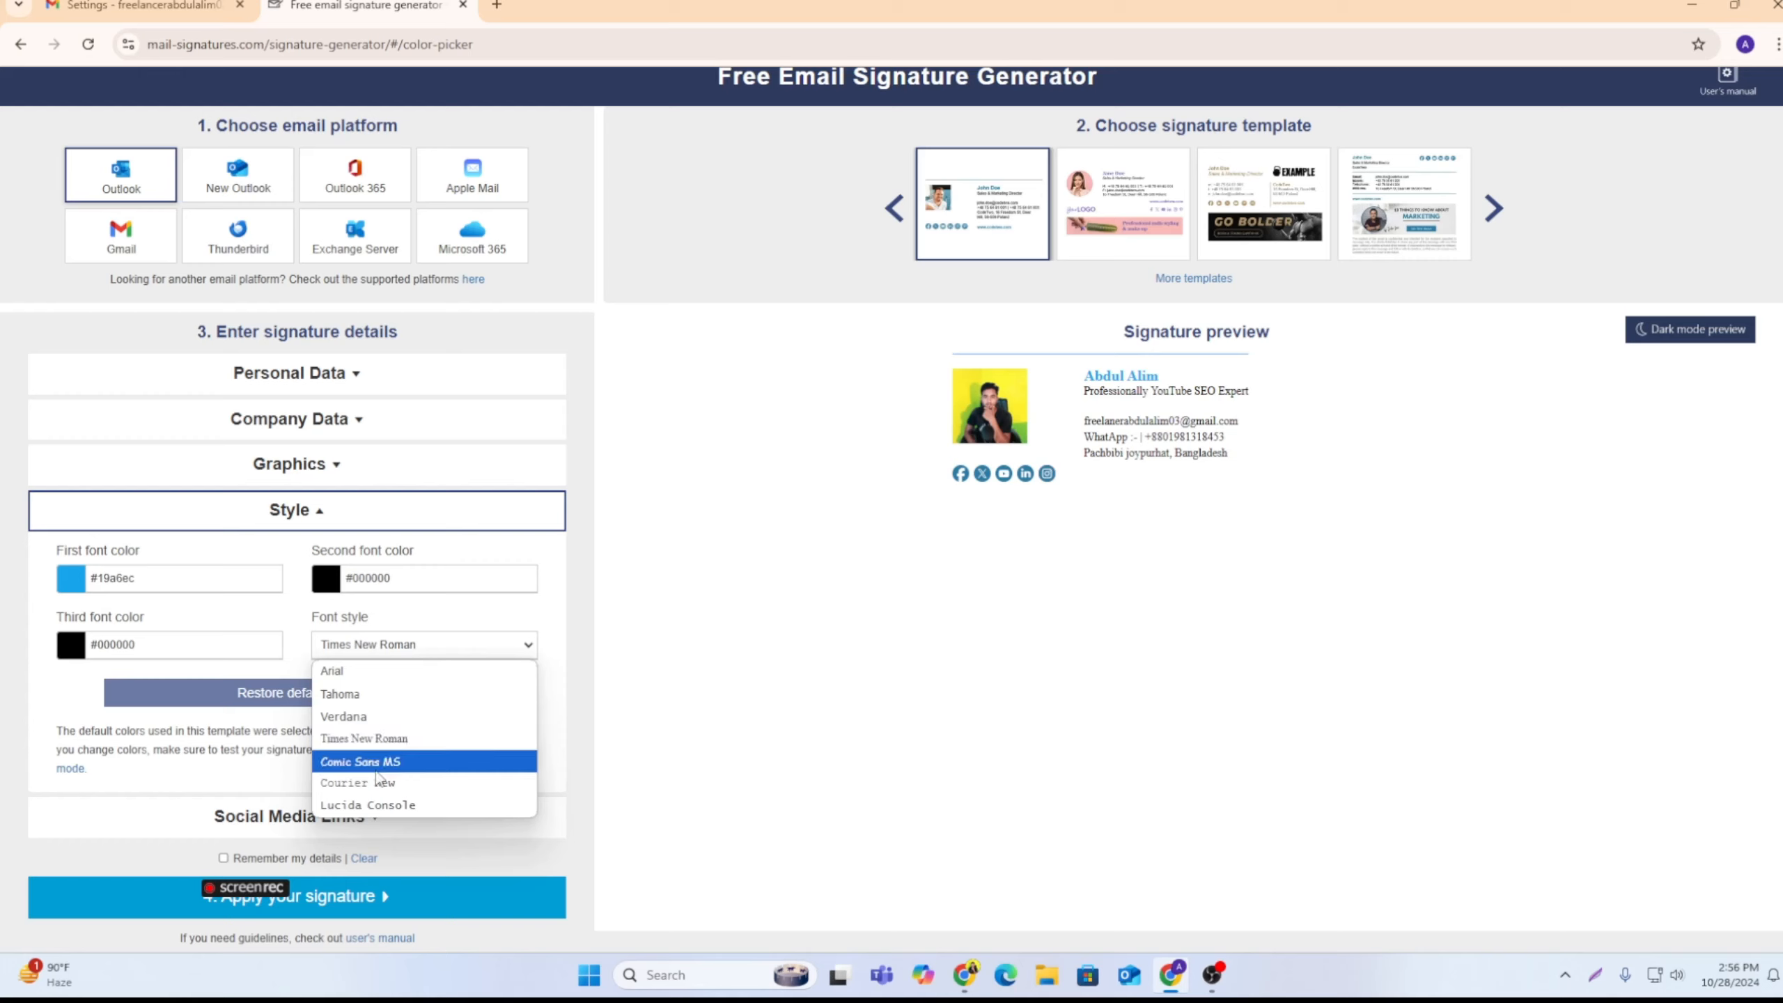
{"action": "left_click", "coordinate": [376, 772]}
{"action": "left_click", "coordinate": [391, 654]}
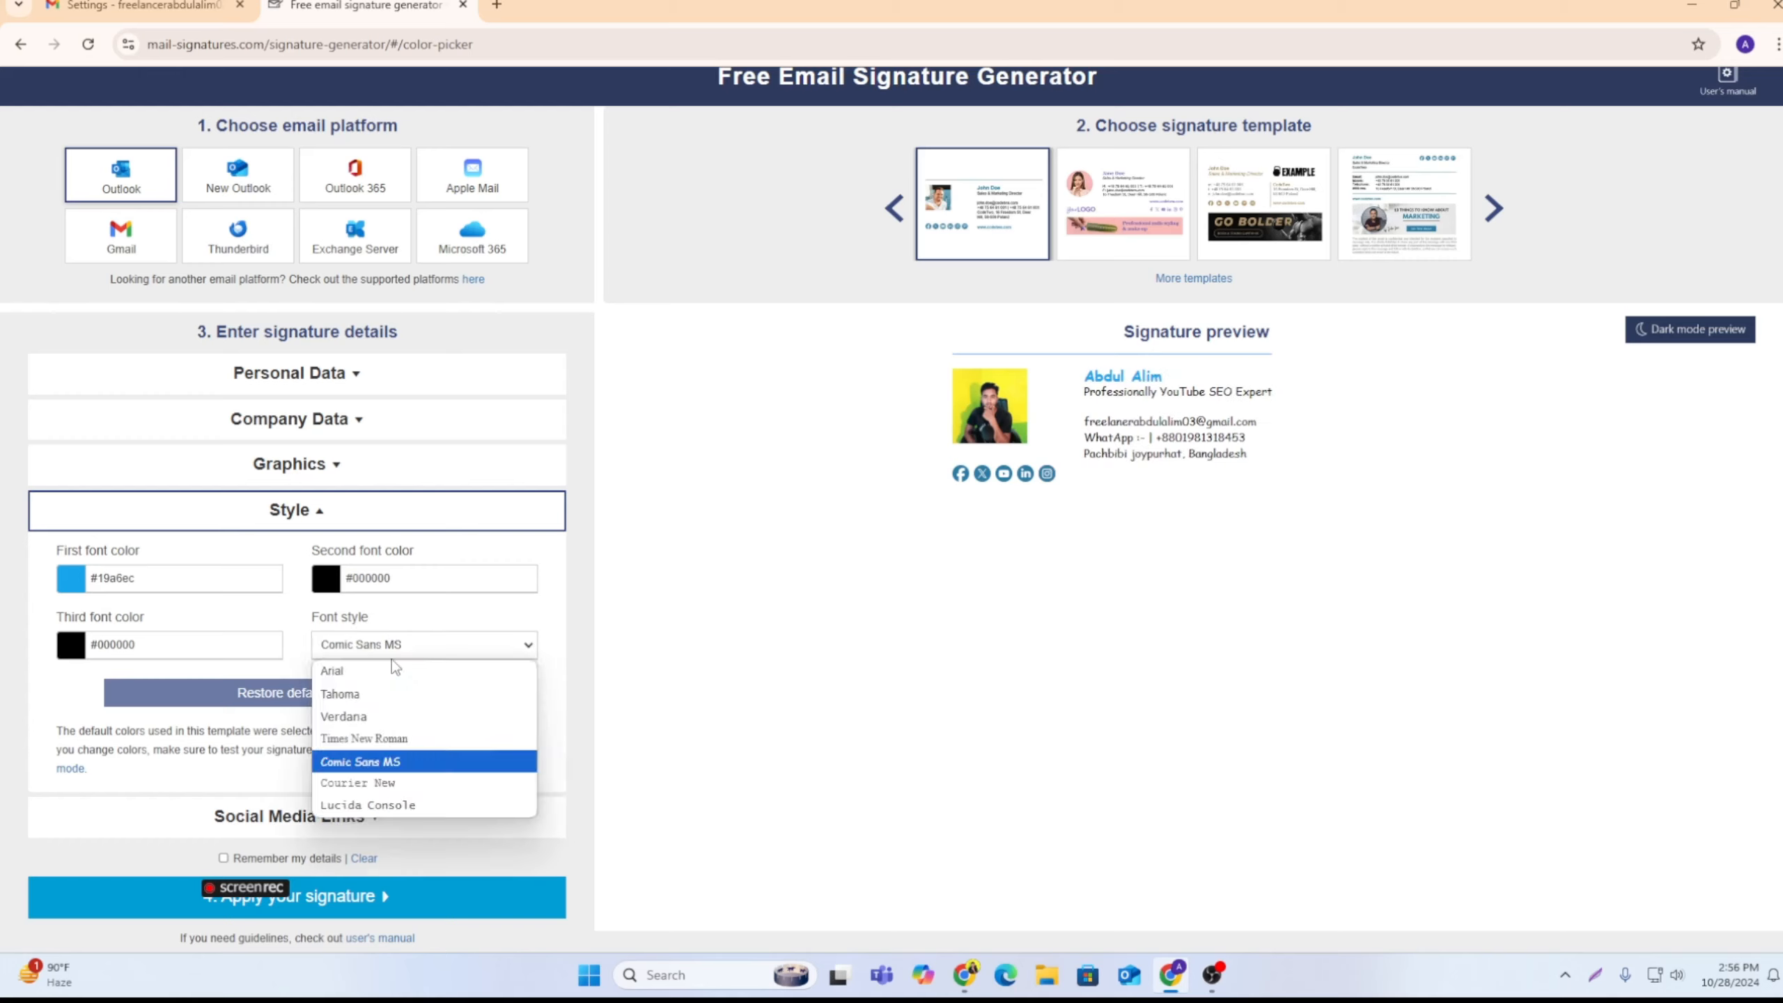
{"action": "left_click", "coordinate": [350, 716]}
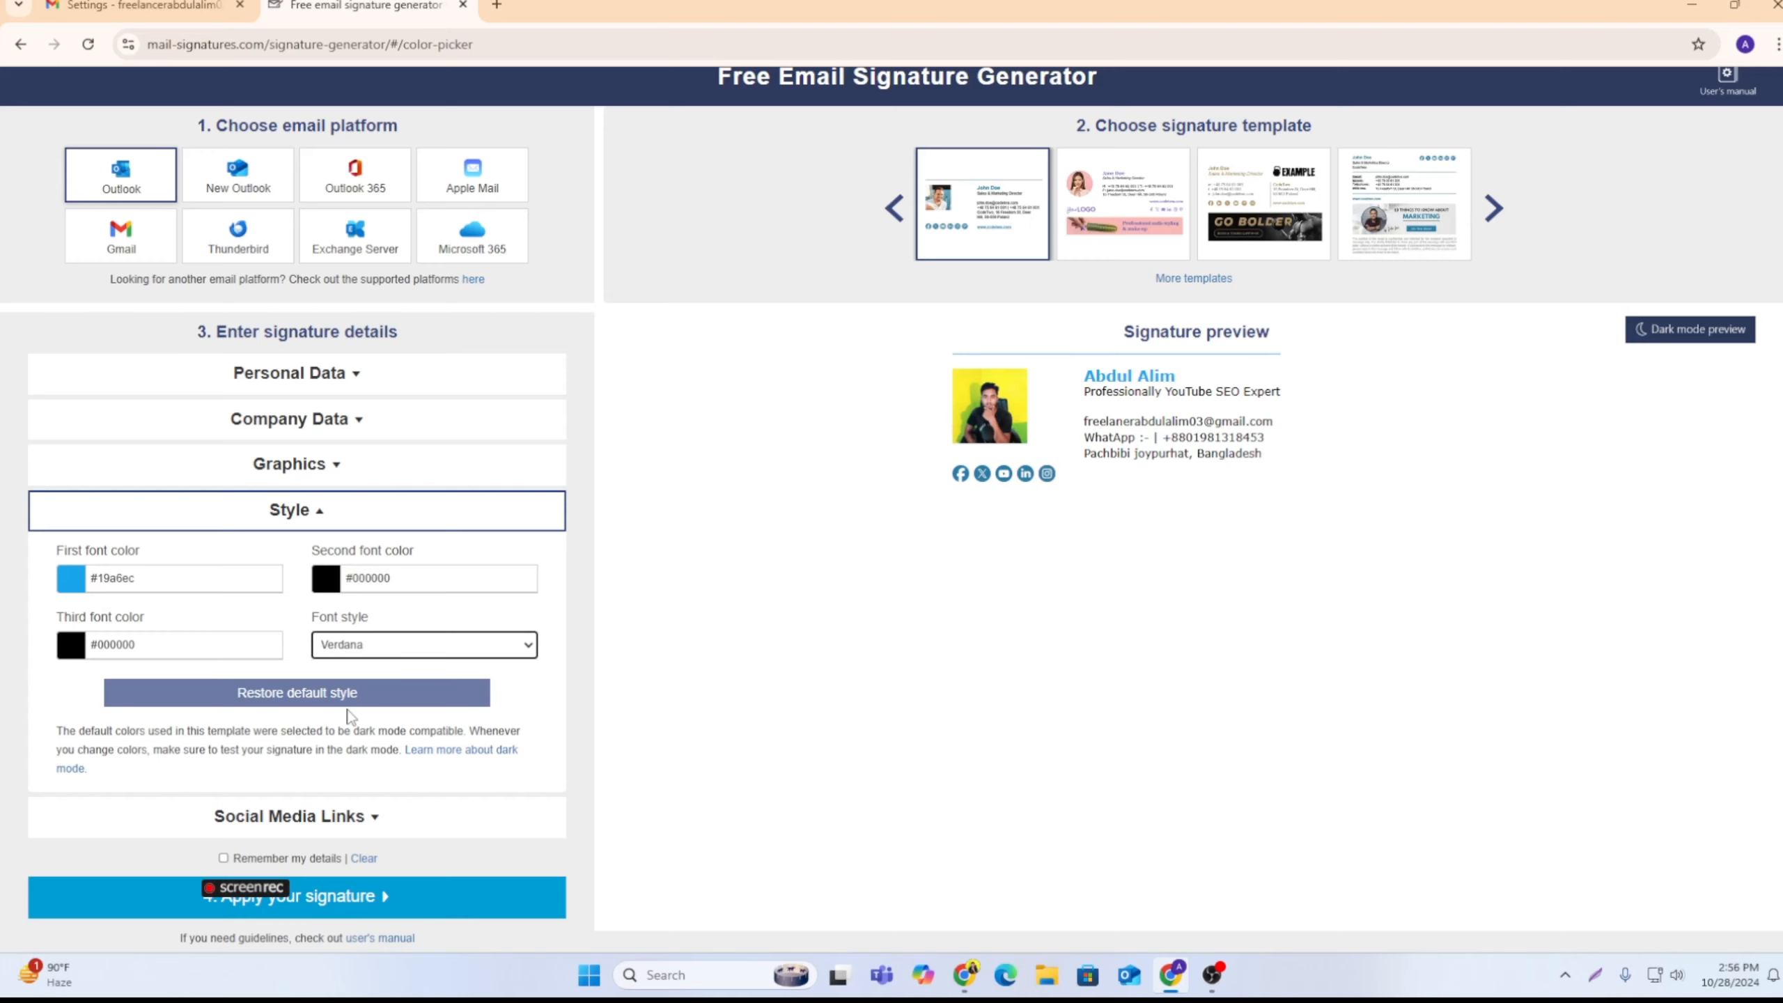
Step: Clear the default Facebook, YouTube, Instagram, LinkedIn and X links from the signature's social media details
{"action": "scroll", "coordinate": [349, 717], "scroll_direction": "down", "scroll_amount": 2}
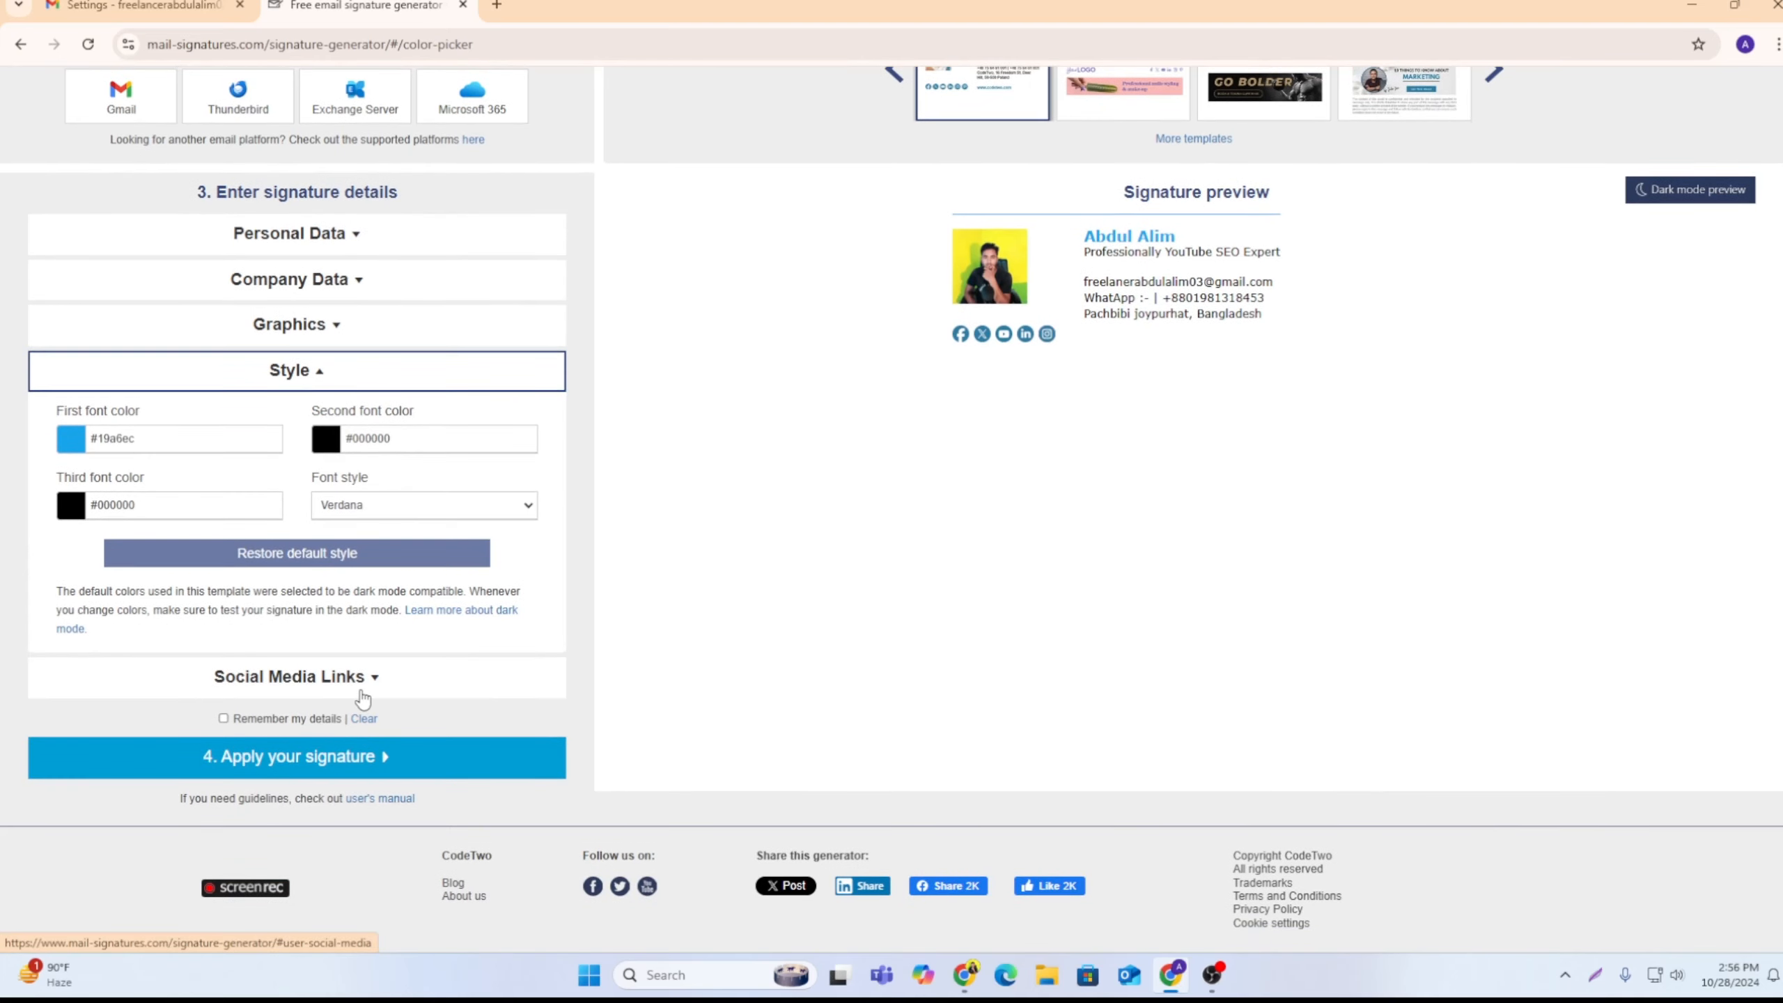
{"action": "left_click", "coordinate": [361, 698]}
{"action": "triple_click", "coordinate": [185, 458]}
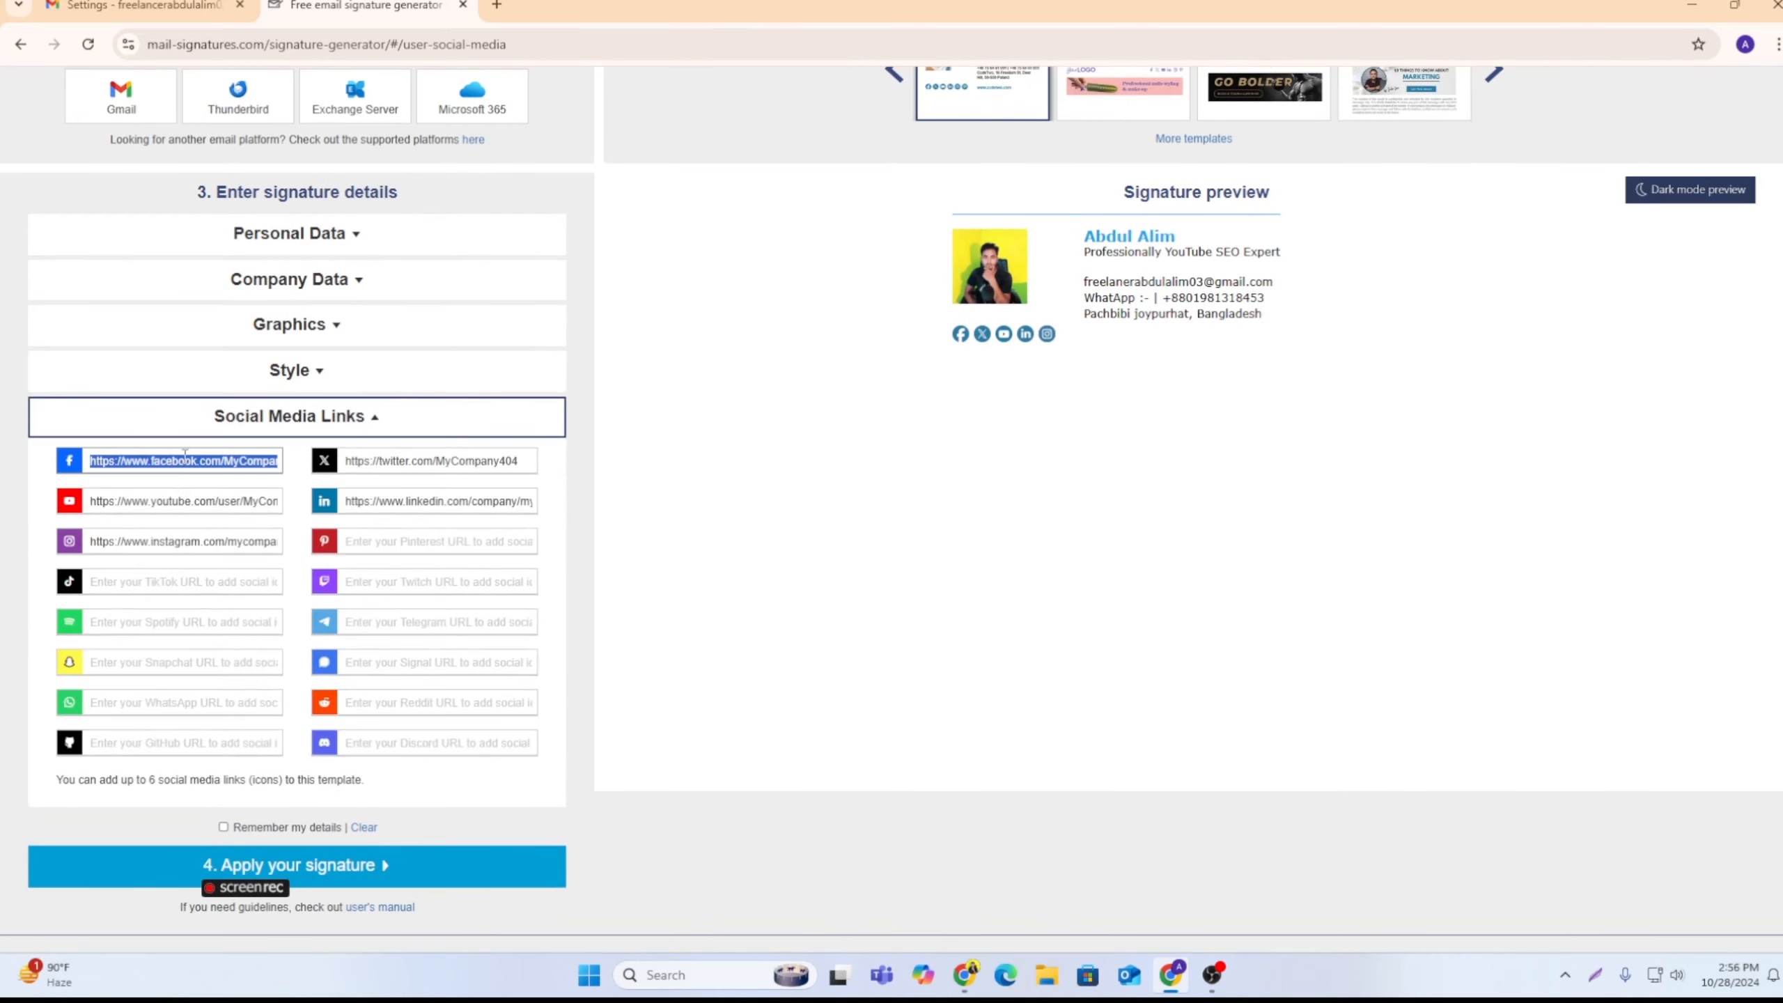
{"action": "key", "text": "BackSpace"}
{"action": "triple_click", "coordinate": [189, 491]}
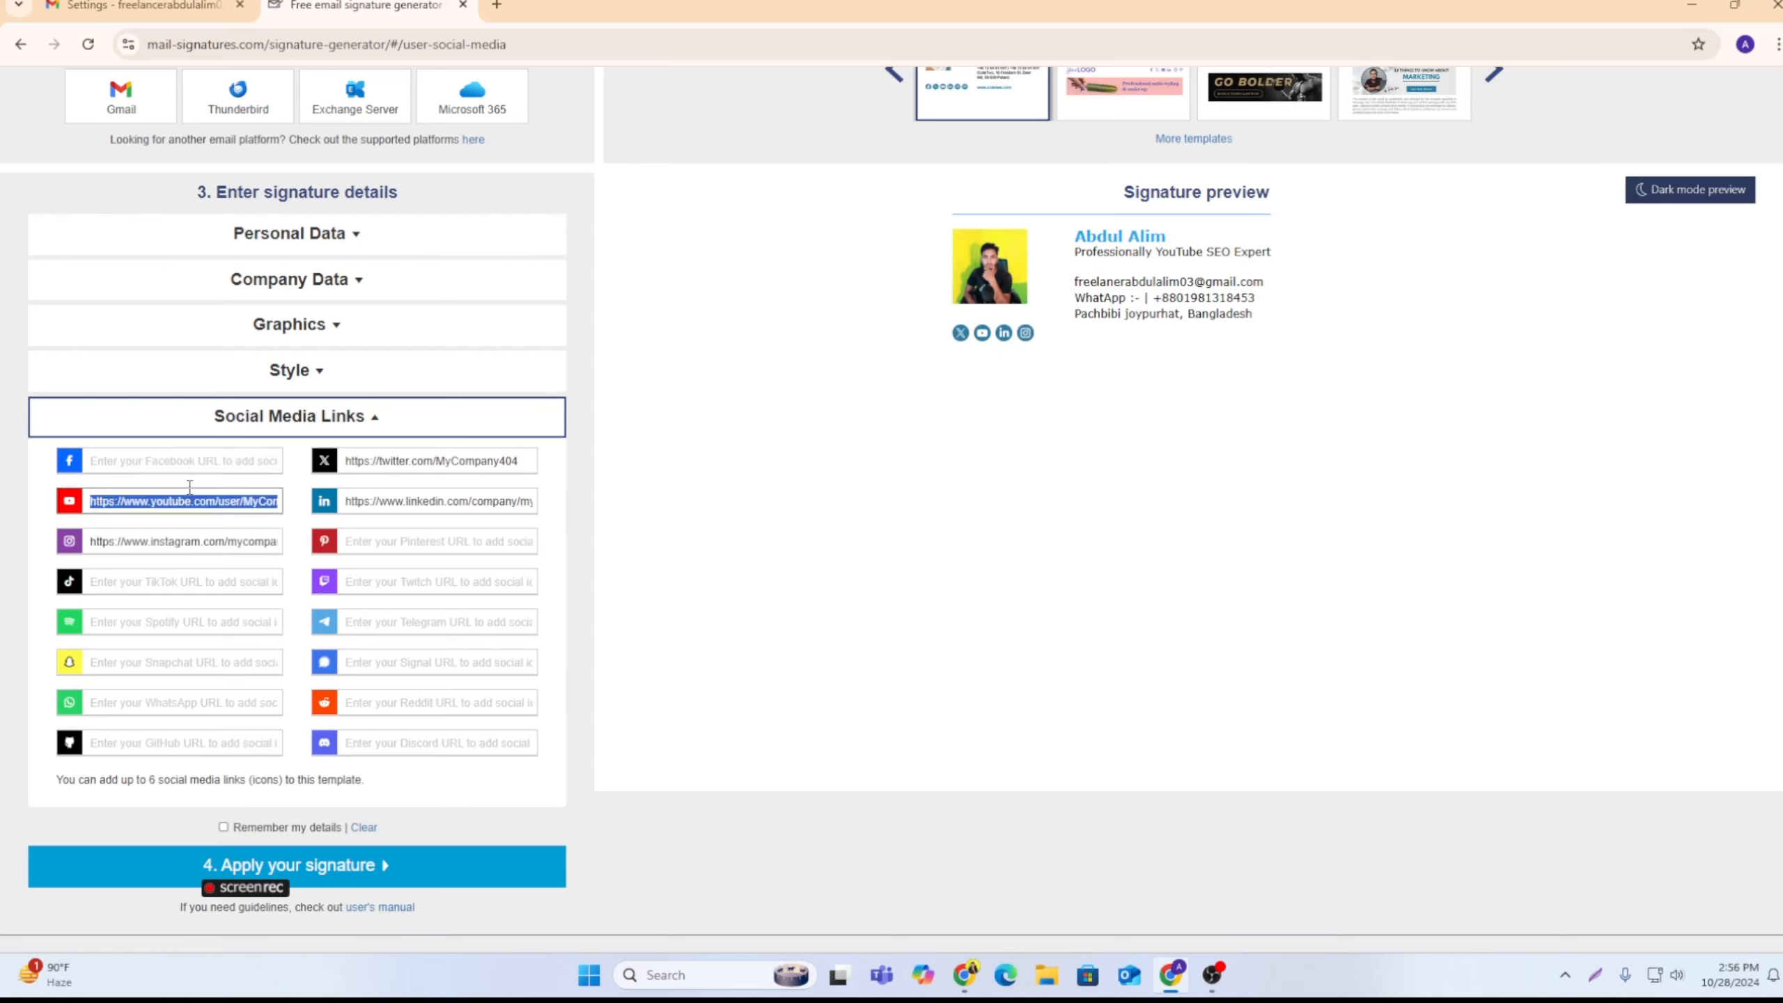
{"action": "key", "text": "BackSpace"}
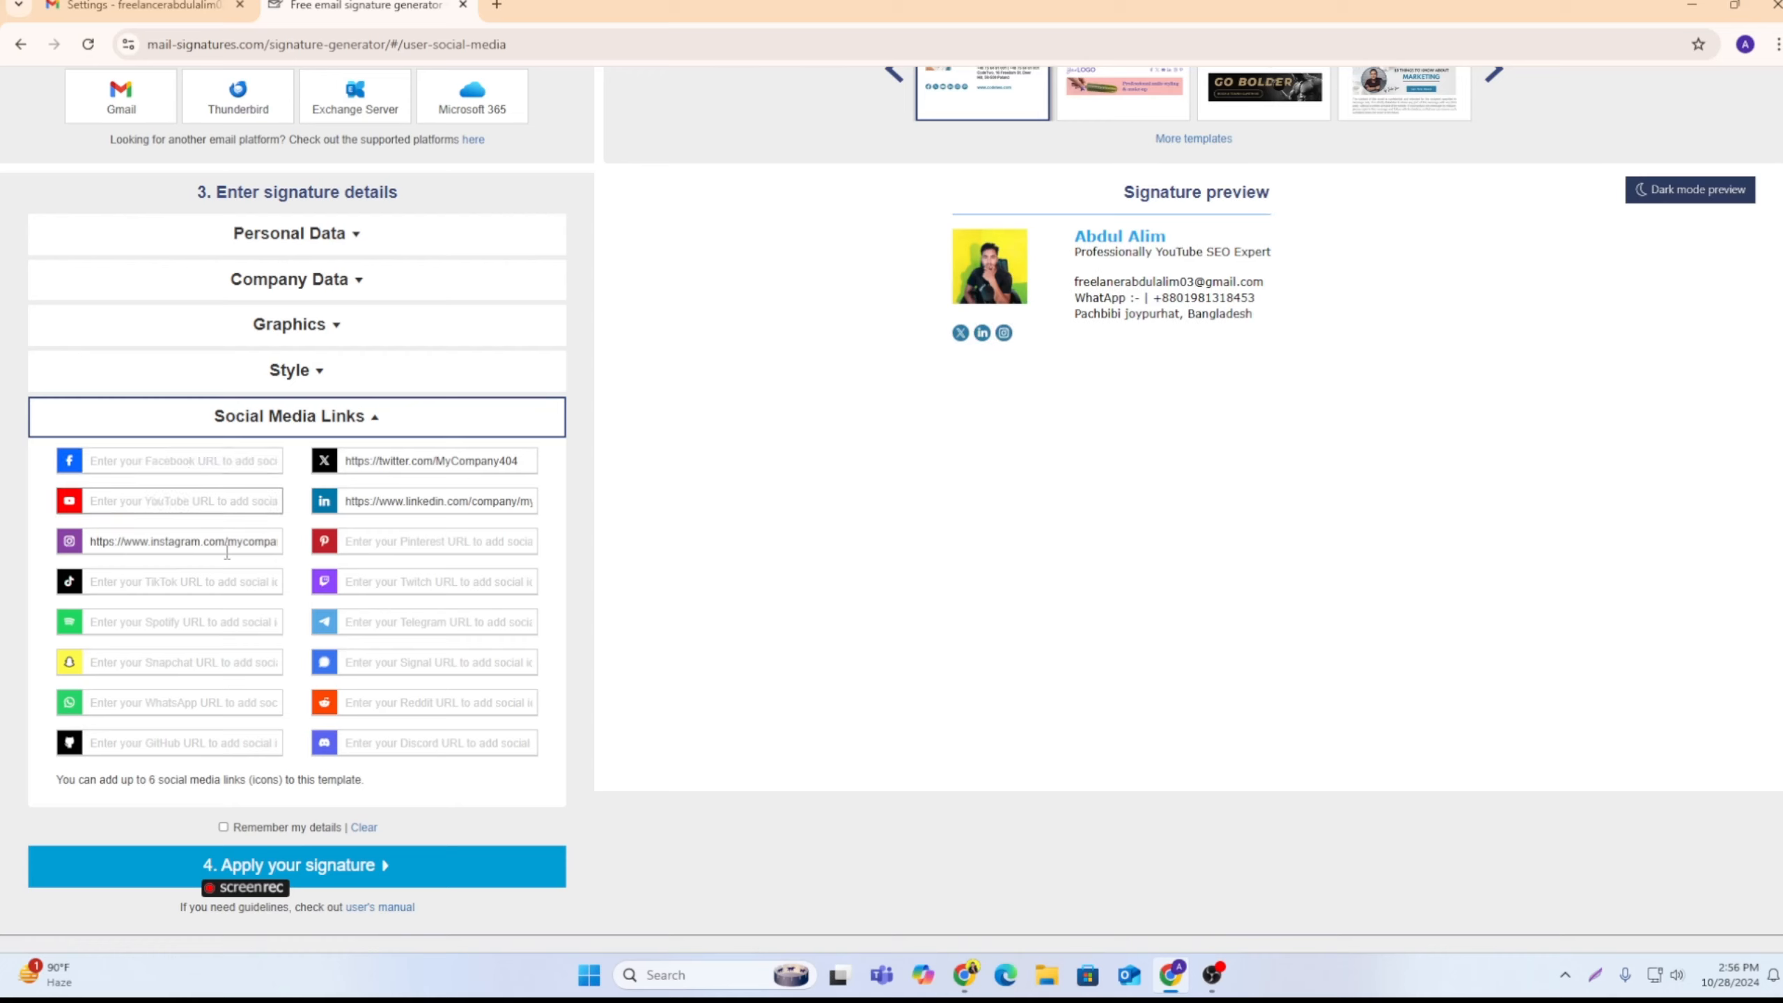
{"action": "triple_click", "coordinate": [227, 542]}
{"action": "key", "text": "BackSpace"}
{"action": "triple_click", "coordinate": [383, 503]}
{"action": "key", "text": "BackSpace"}
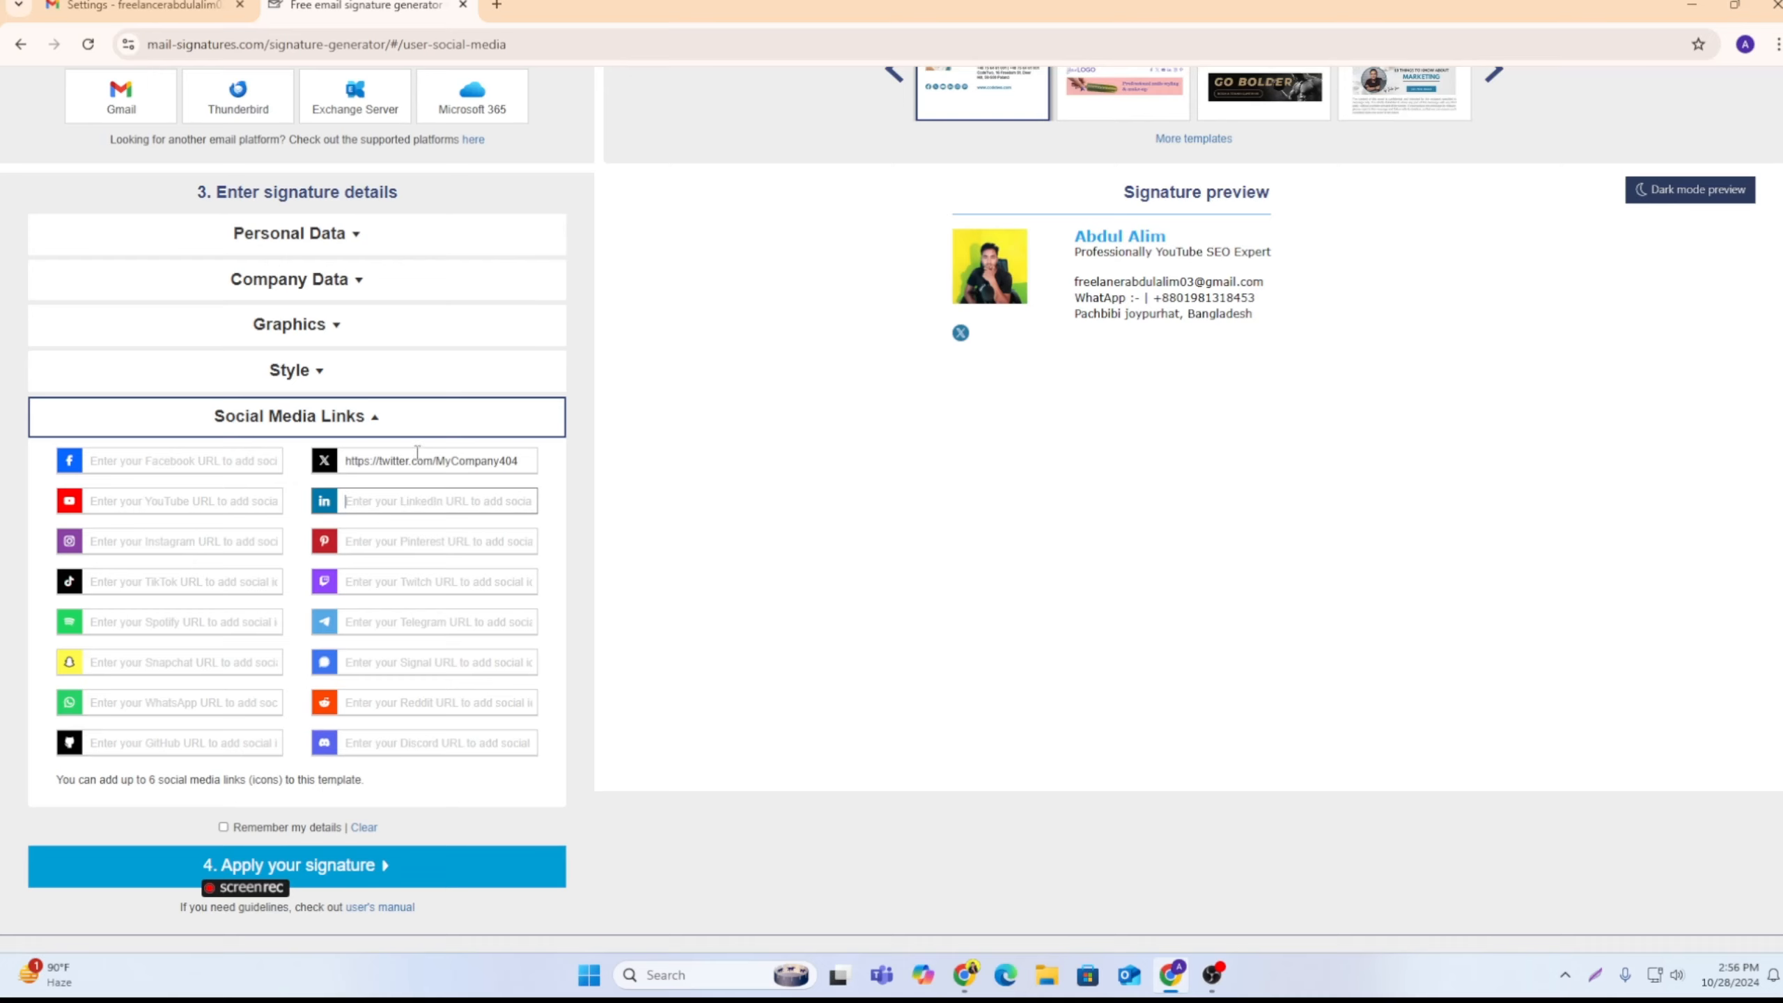
{"action": "triple_click", "coordinate": [418, 458]}
{"action": "key", "text": "BackSpace"}
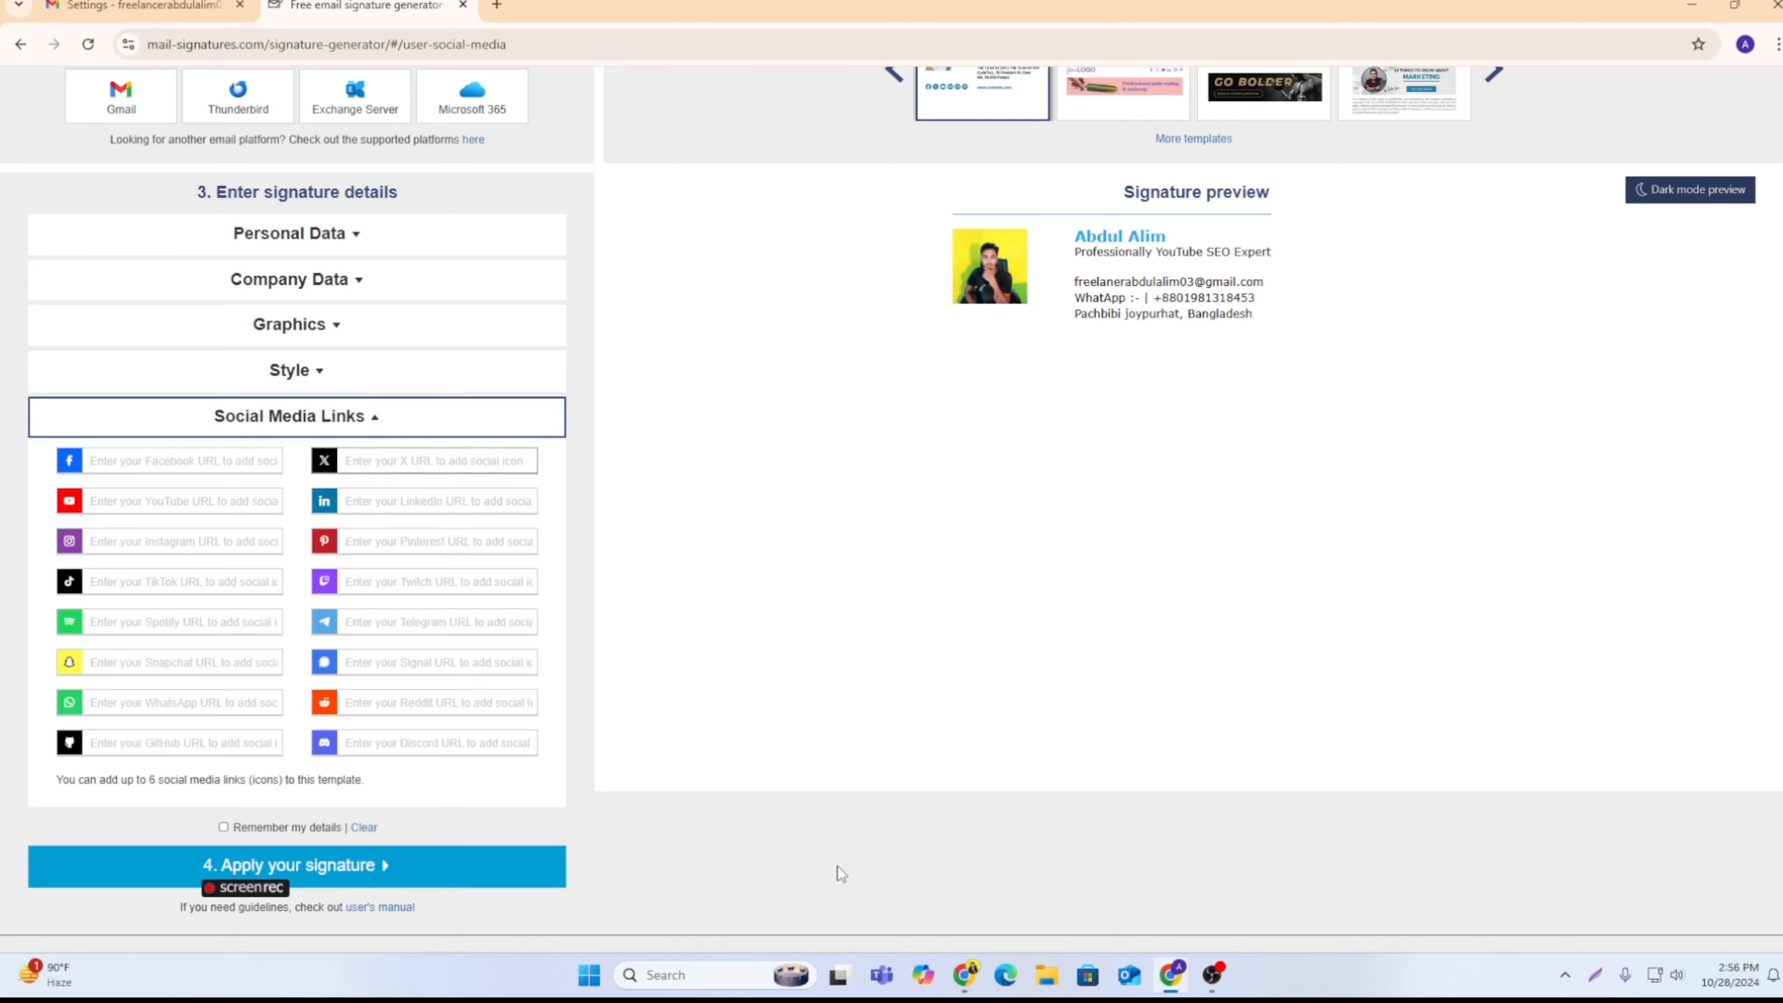
Step: Switch to the other Chrome window and copy the URL of the Facebook profile page
{"action": "left_click", "coordinate": [965, 975]}
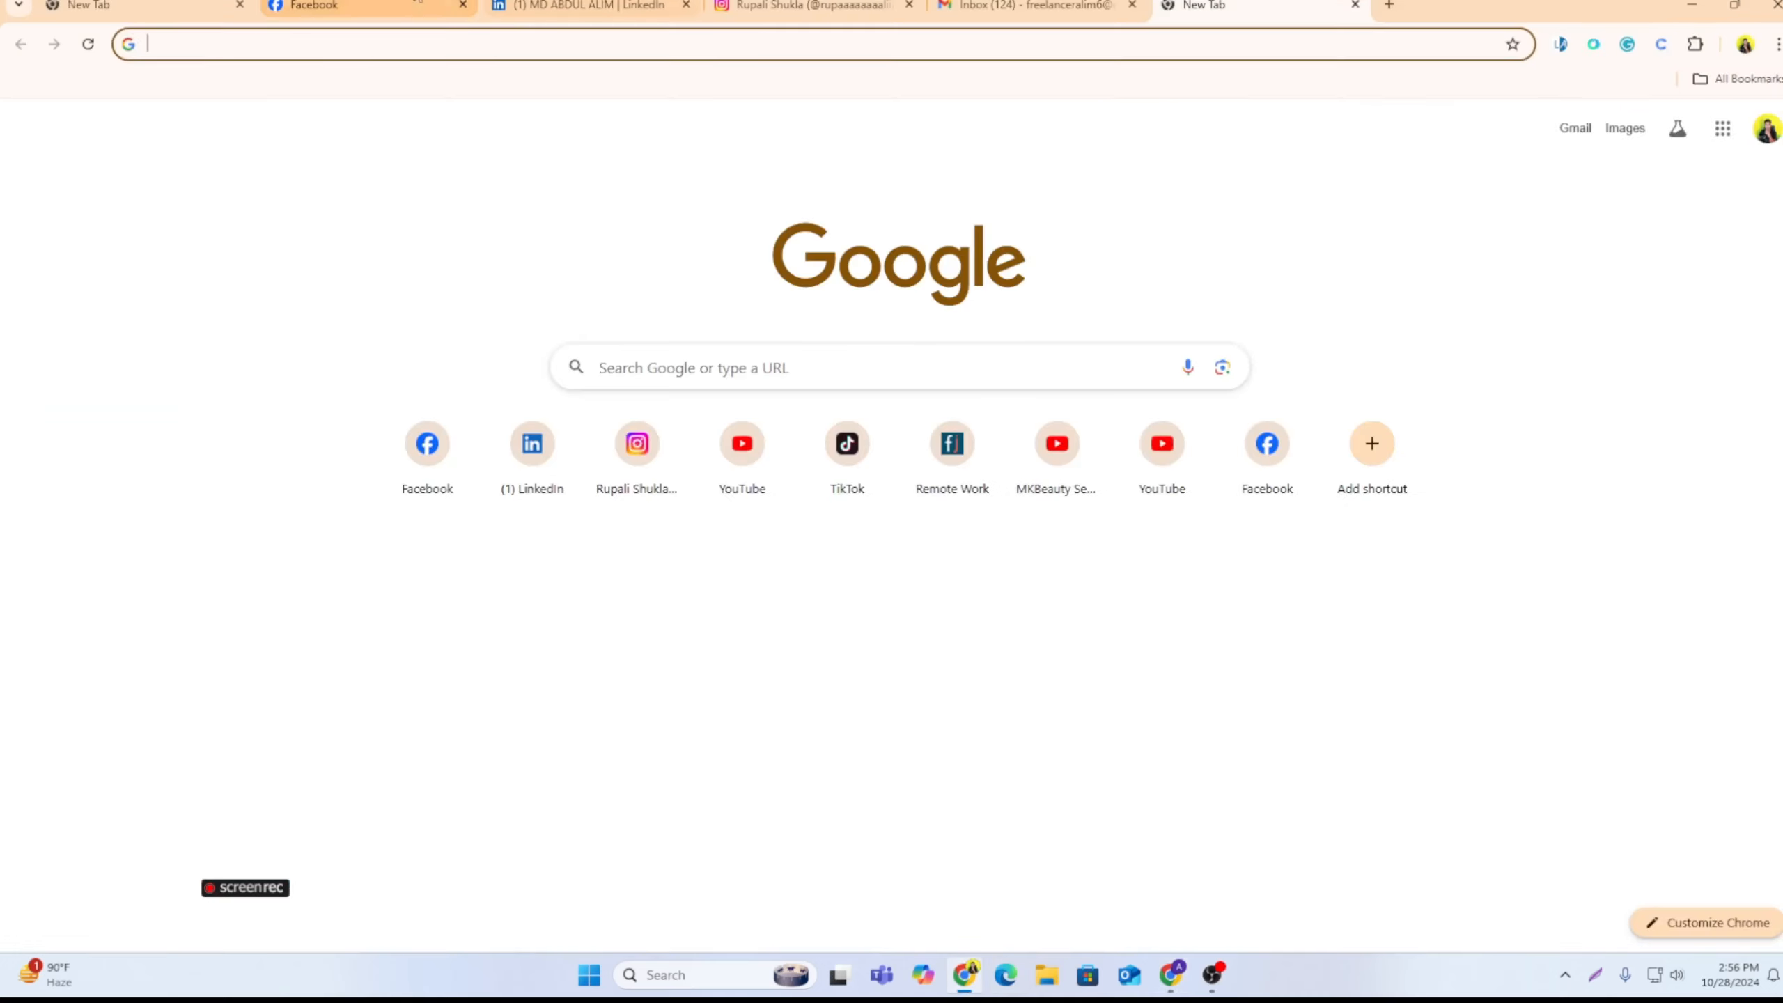
{"action": "left_click", "coordinate": [316, 5]}
{"action": "left_click", "coordinate": [294, 49]}
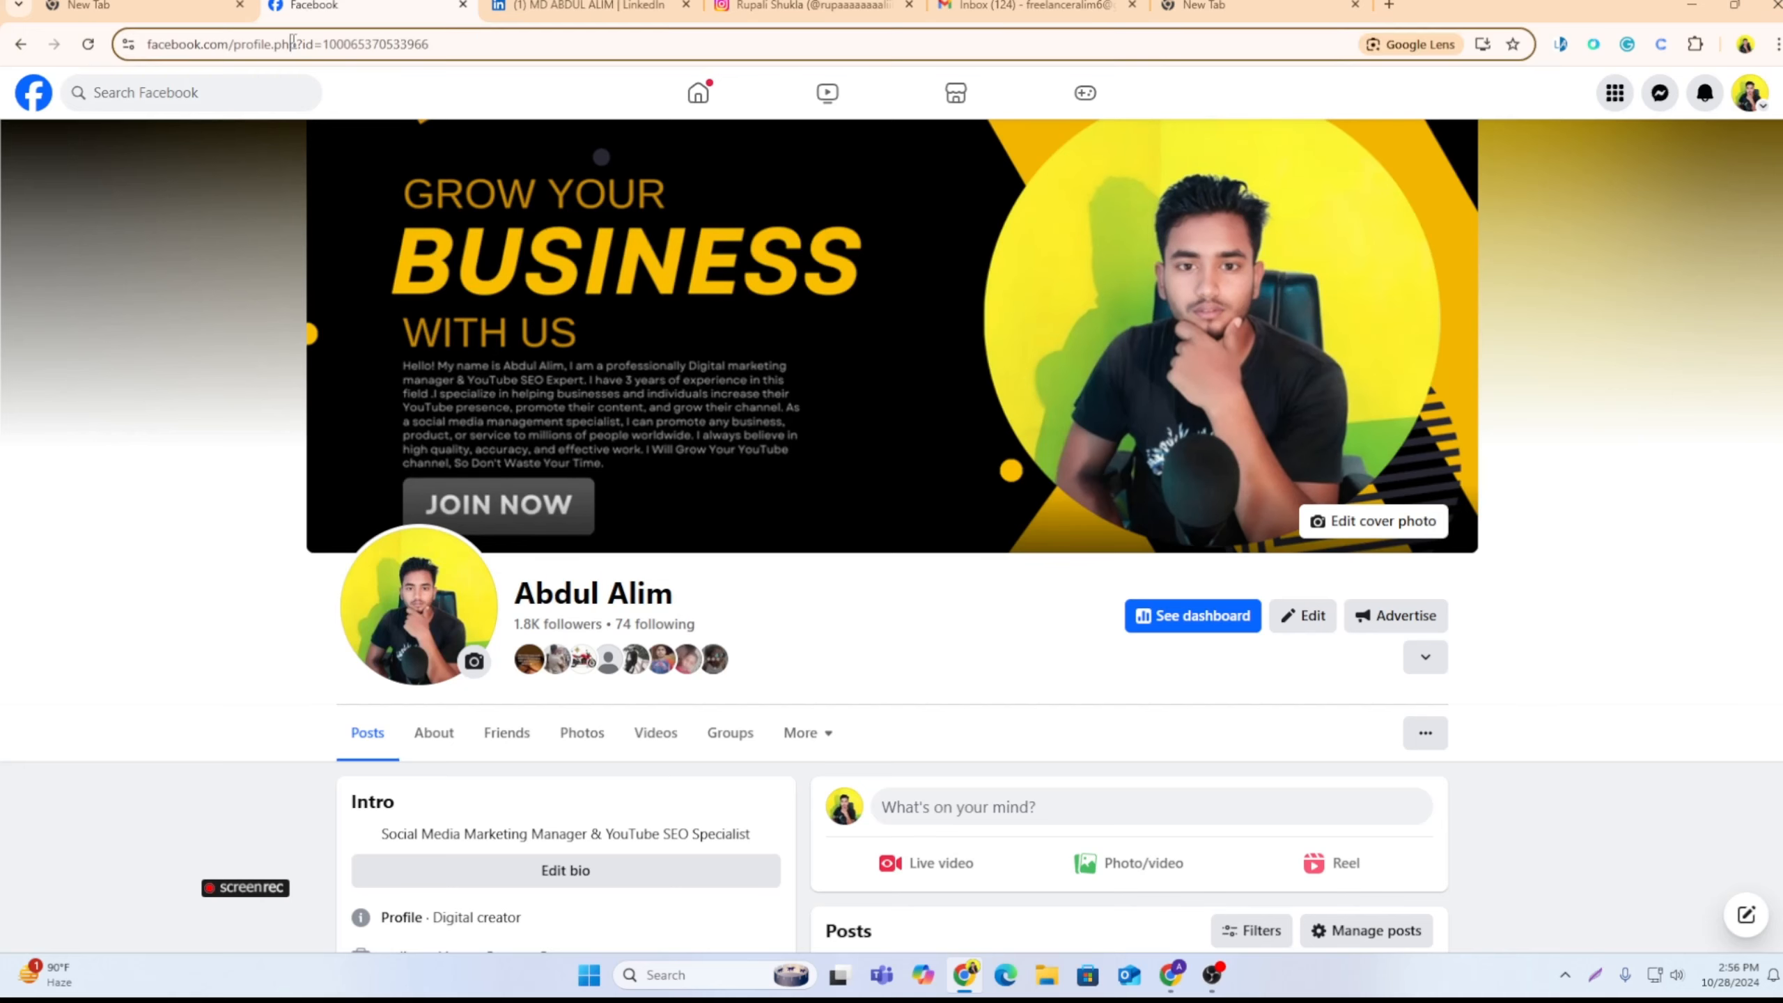
{"action": "right_click", "coordinate": [288, 43]}
{"action": "left_click", "coordinate": [337, 219]}
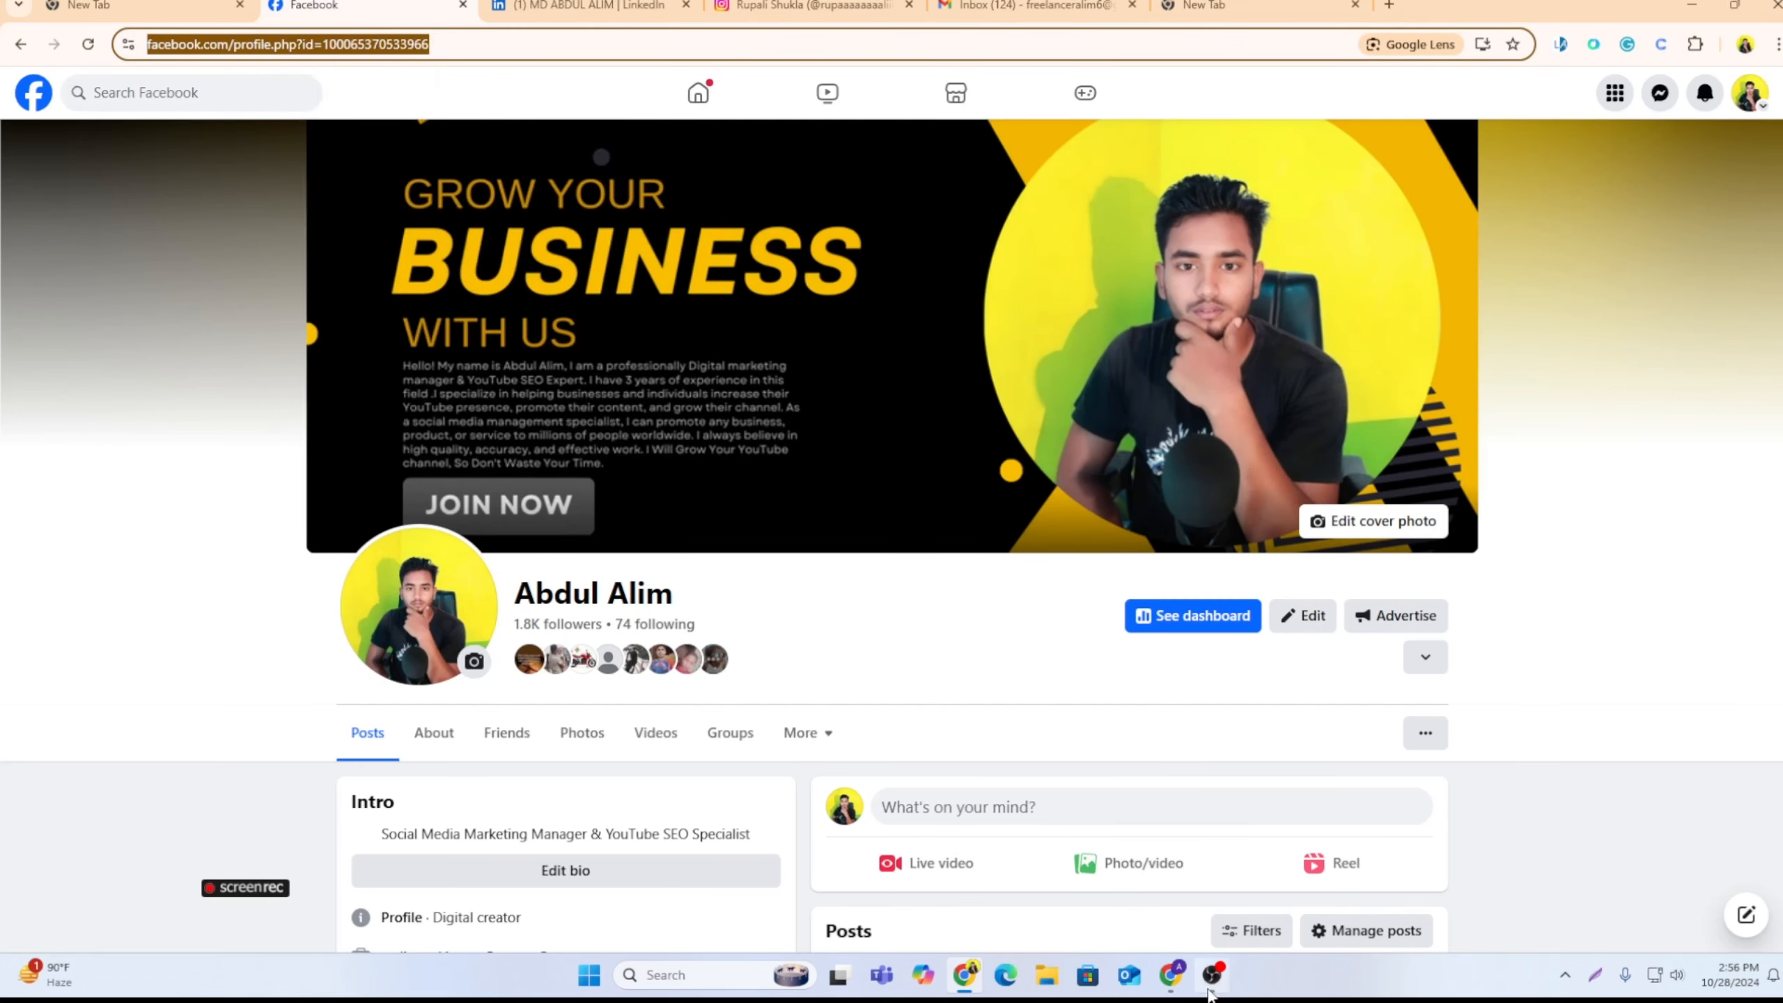
Step: Return to the signature generator window and paste the copied Facebook profile URL as the signature's Facebook link
{"action": "left_click", "coordinate": [1165, 976]}
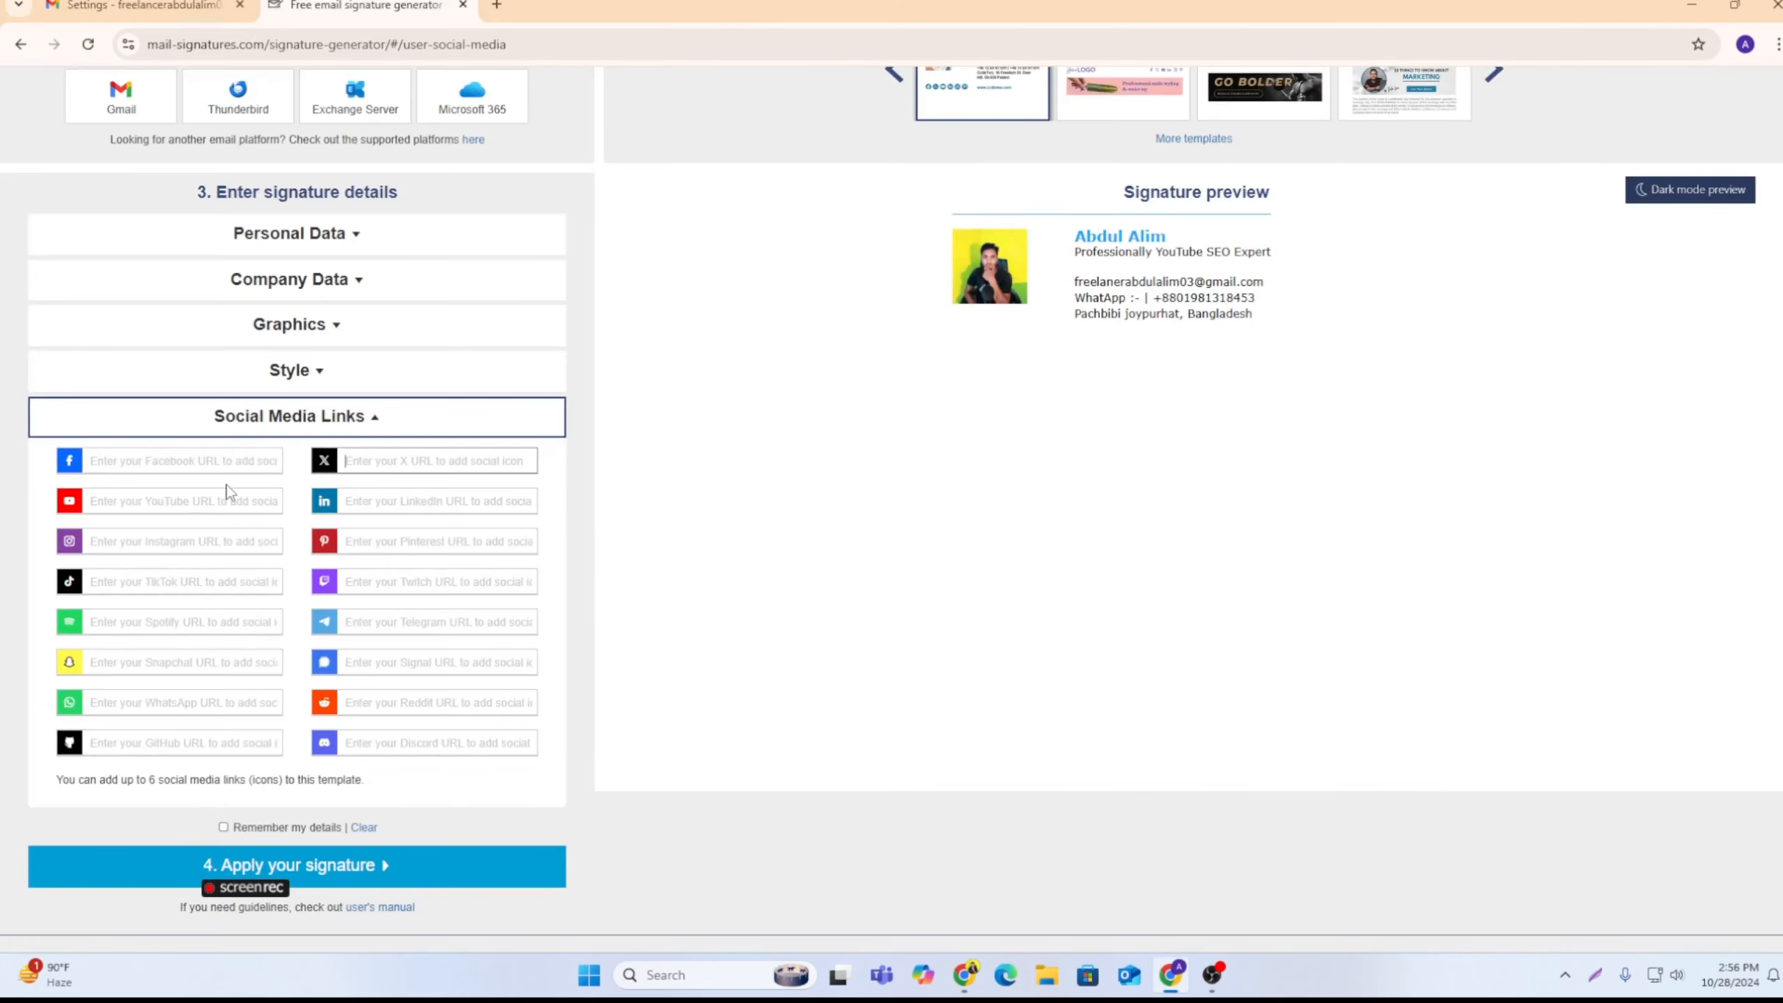
{"action": "left_click", "coordinate": [146, 464]}
{"action": "right_click", "coordinate": [146, 464]}
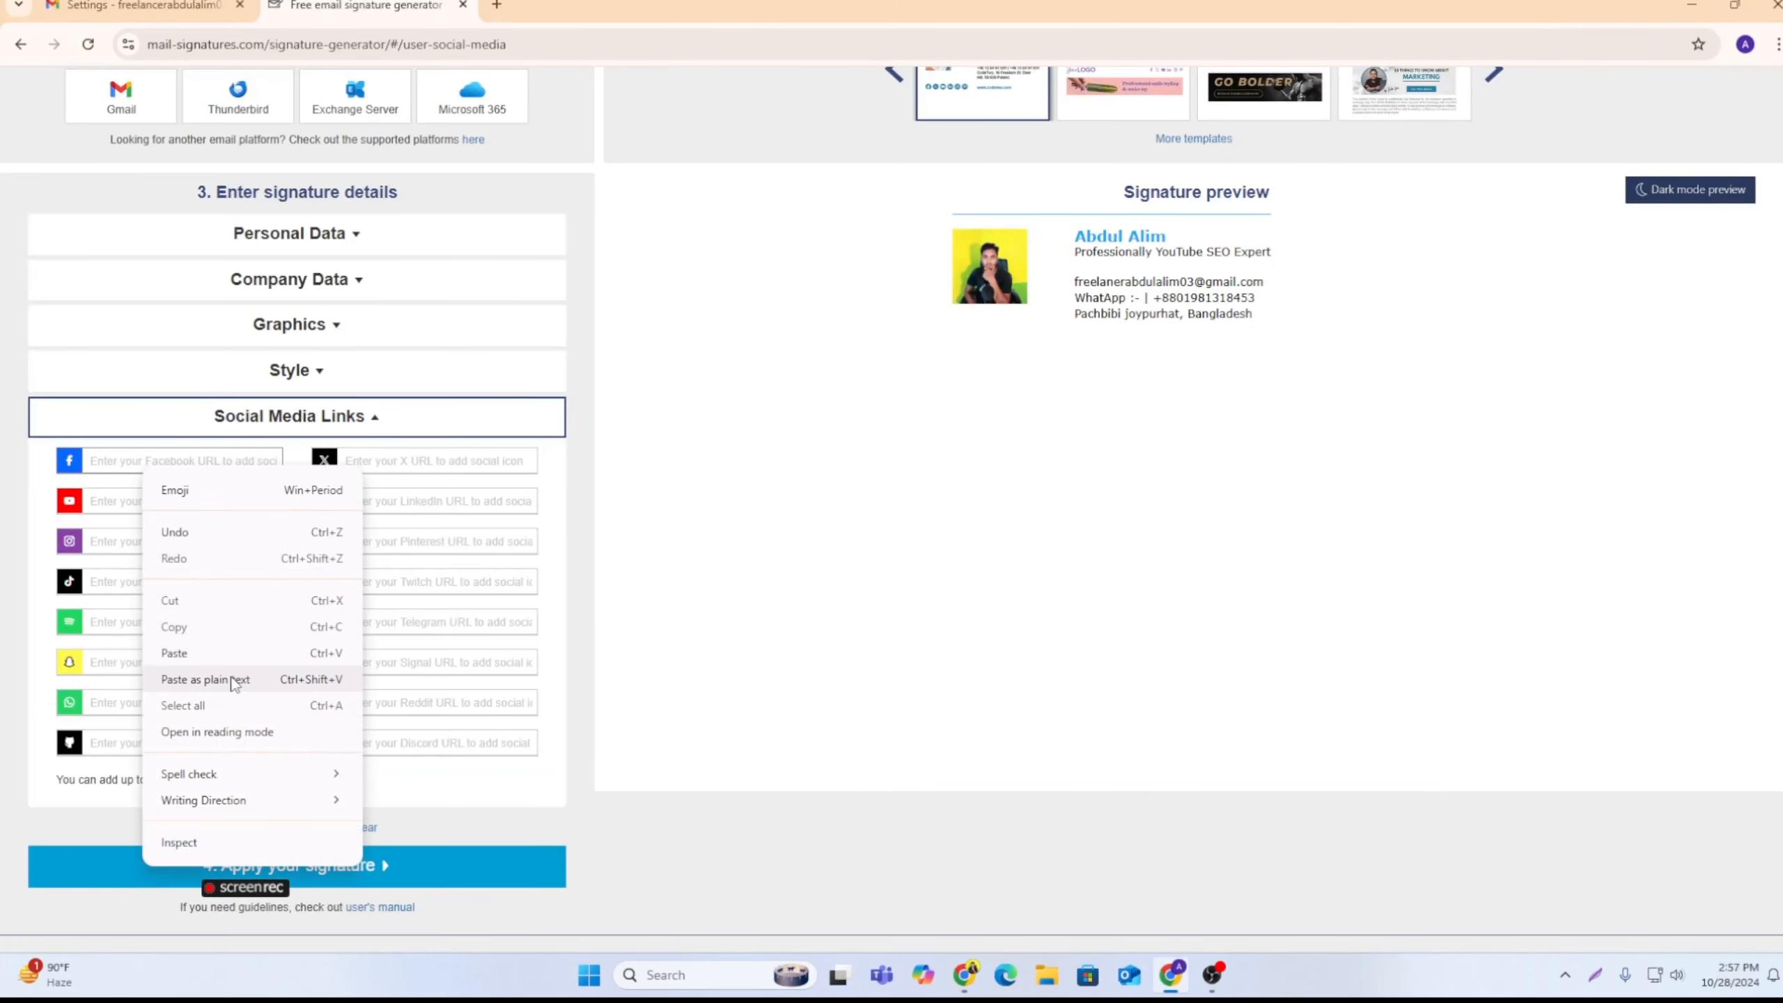
{"action": "left_click", "coordinate": [205, 653]}
Step: Shrink the generator window to reach the social profiles behind it and copy the URL of the LinkedIn profile page
{"action": "left_click_drag", "start_coordinate": [1156, 1], "coordinate": [1255, 233]}
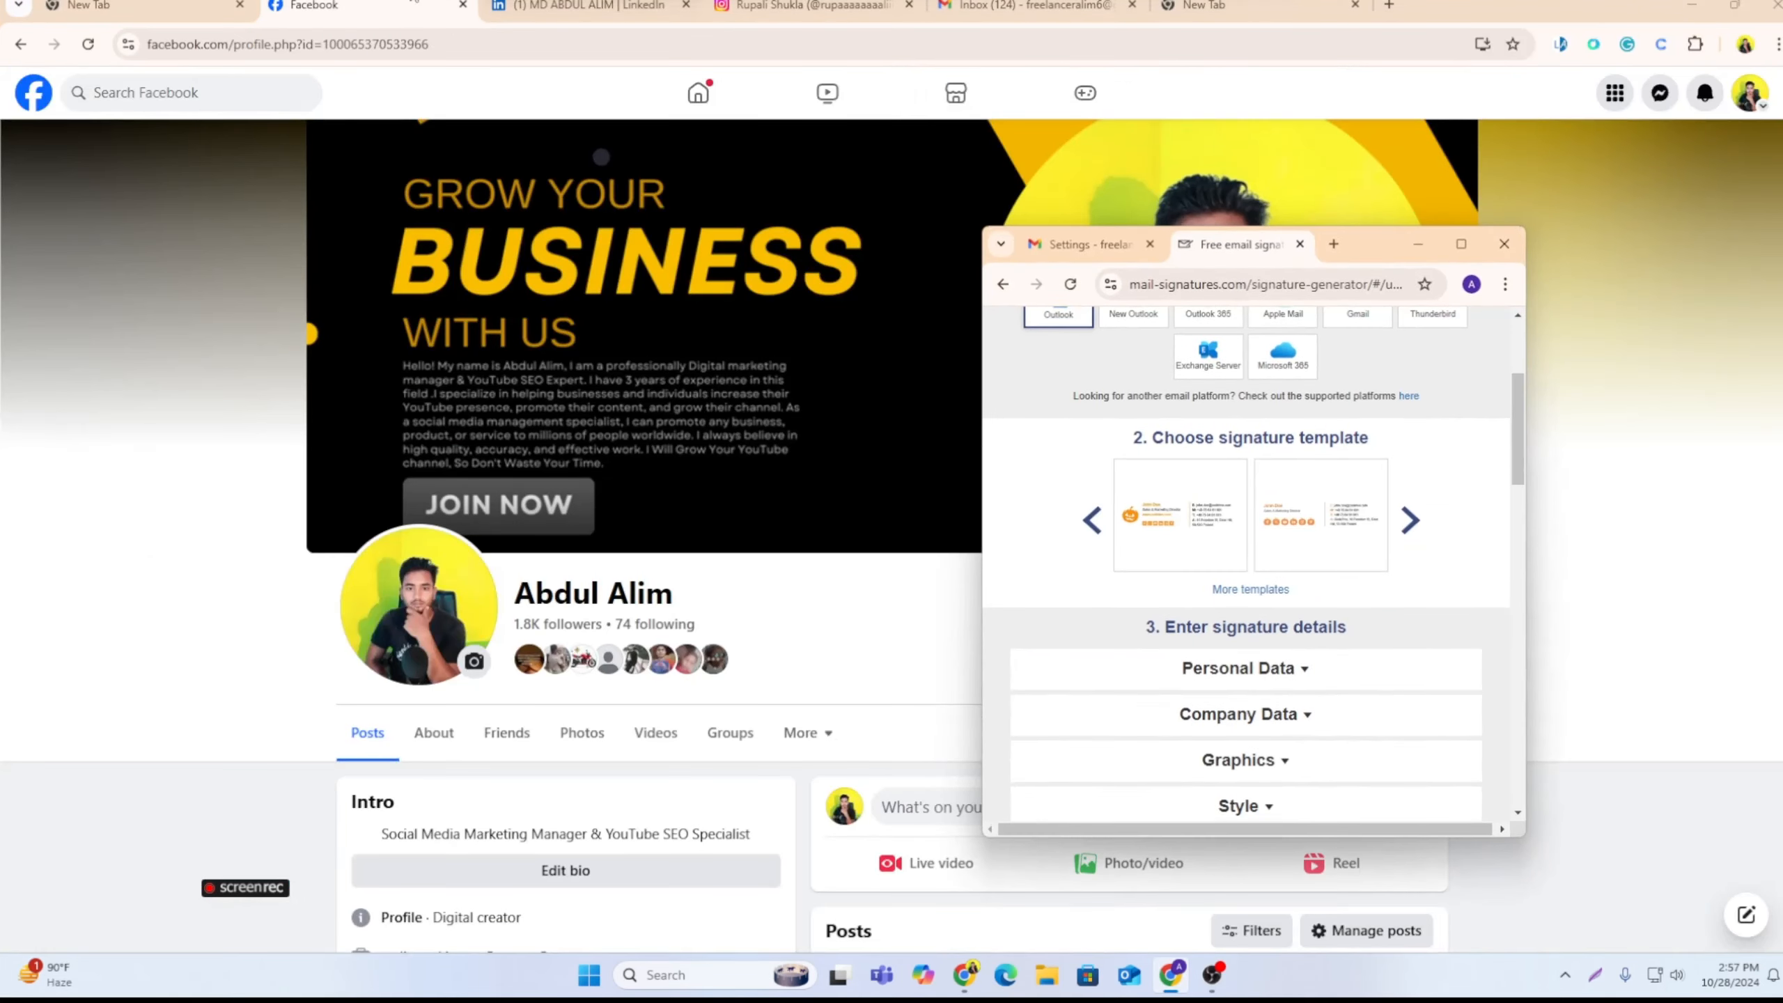
{"action": "left_click", "coordinate": [543, 6]}
{"action": "left_click", "coordinate": [319, 44]}
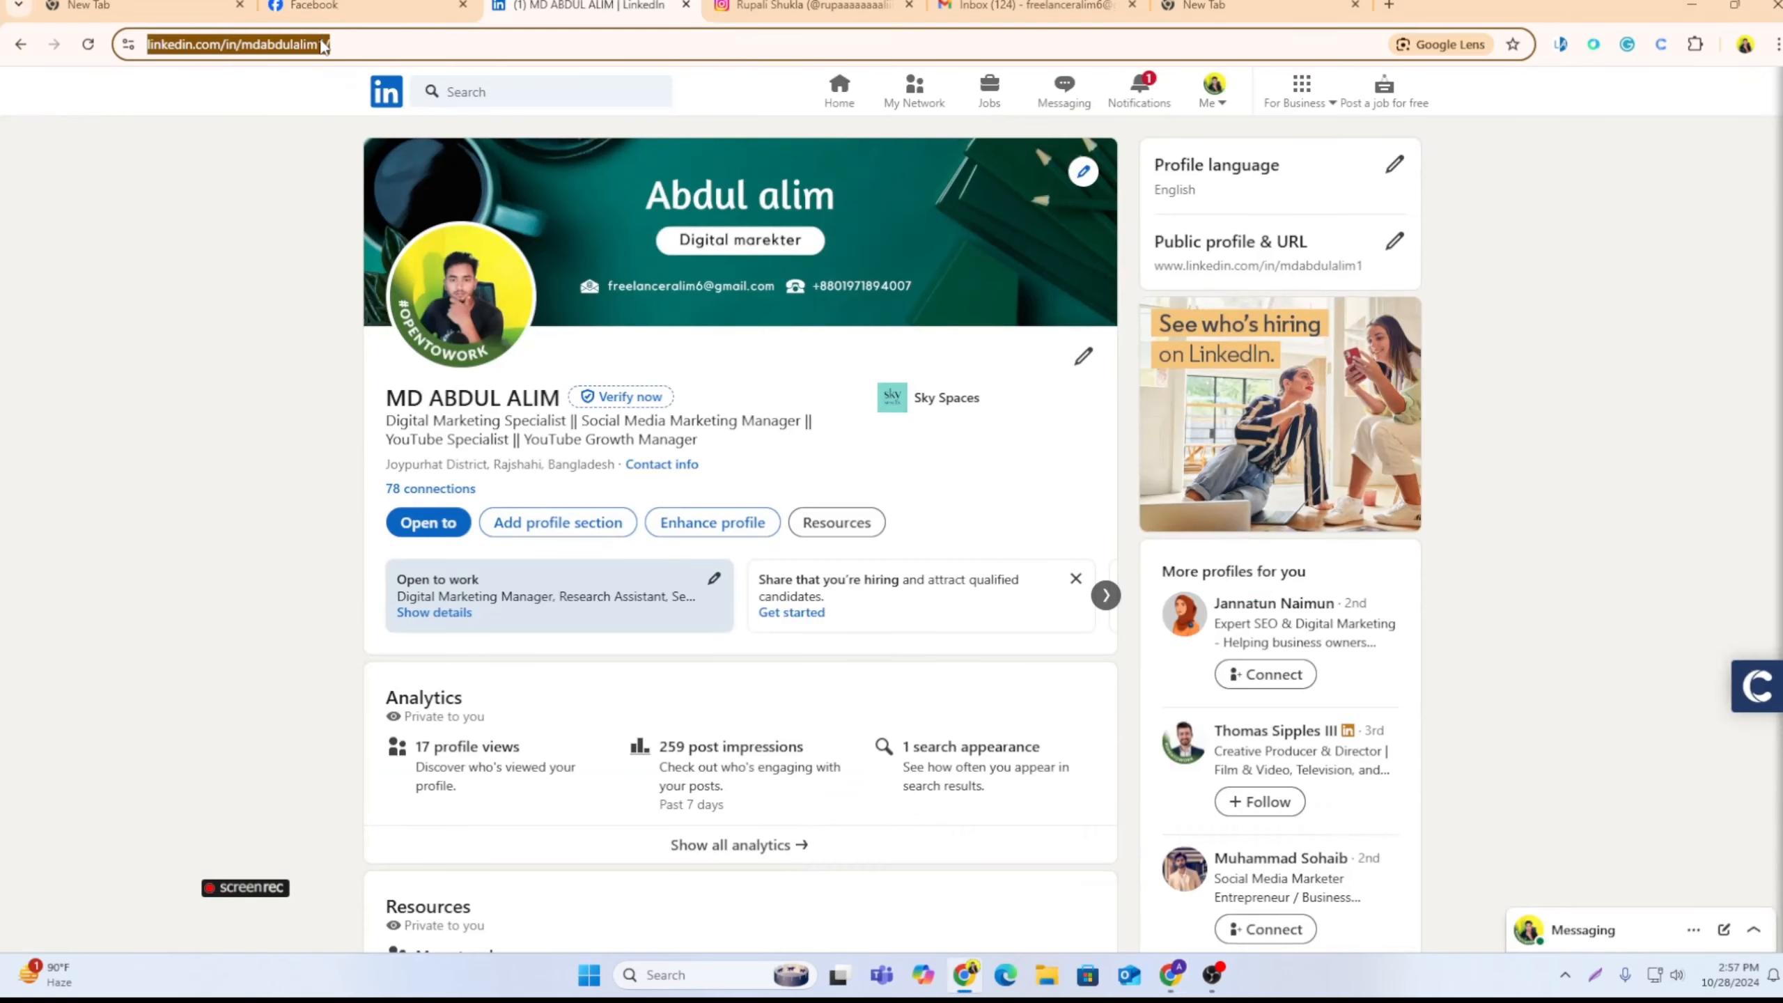
{"action": "right_click", "coordinate": [320, 46]}
{"action": "left_click", "coordinate": [379, 218]}
Step: Paste the copied profile URL as the signature's LinkedIn link and maximize the generator window again
{"action": "left_click", "coordinate": [1170, 974]}
{"action": "scroll", "coordinate": [1320, 765], "scroll_direction": "down", "scroll_amount": 3}
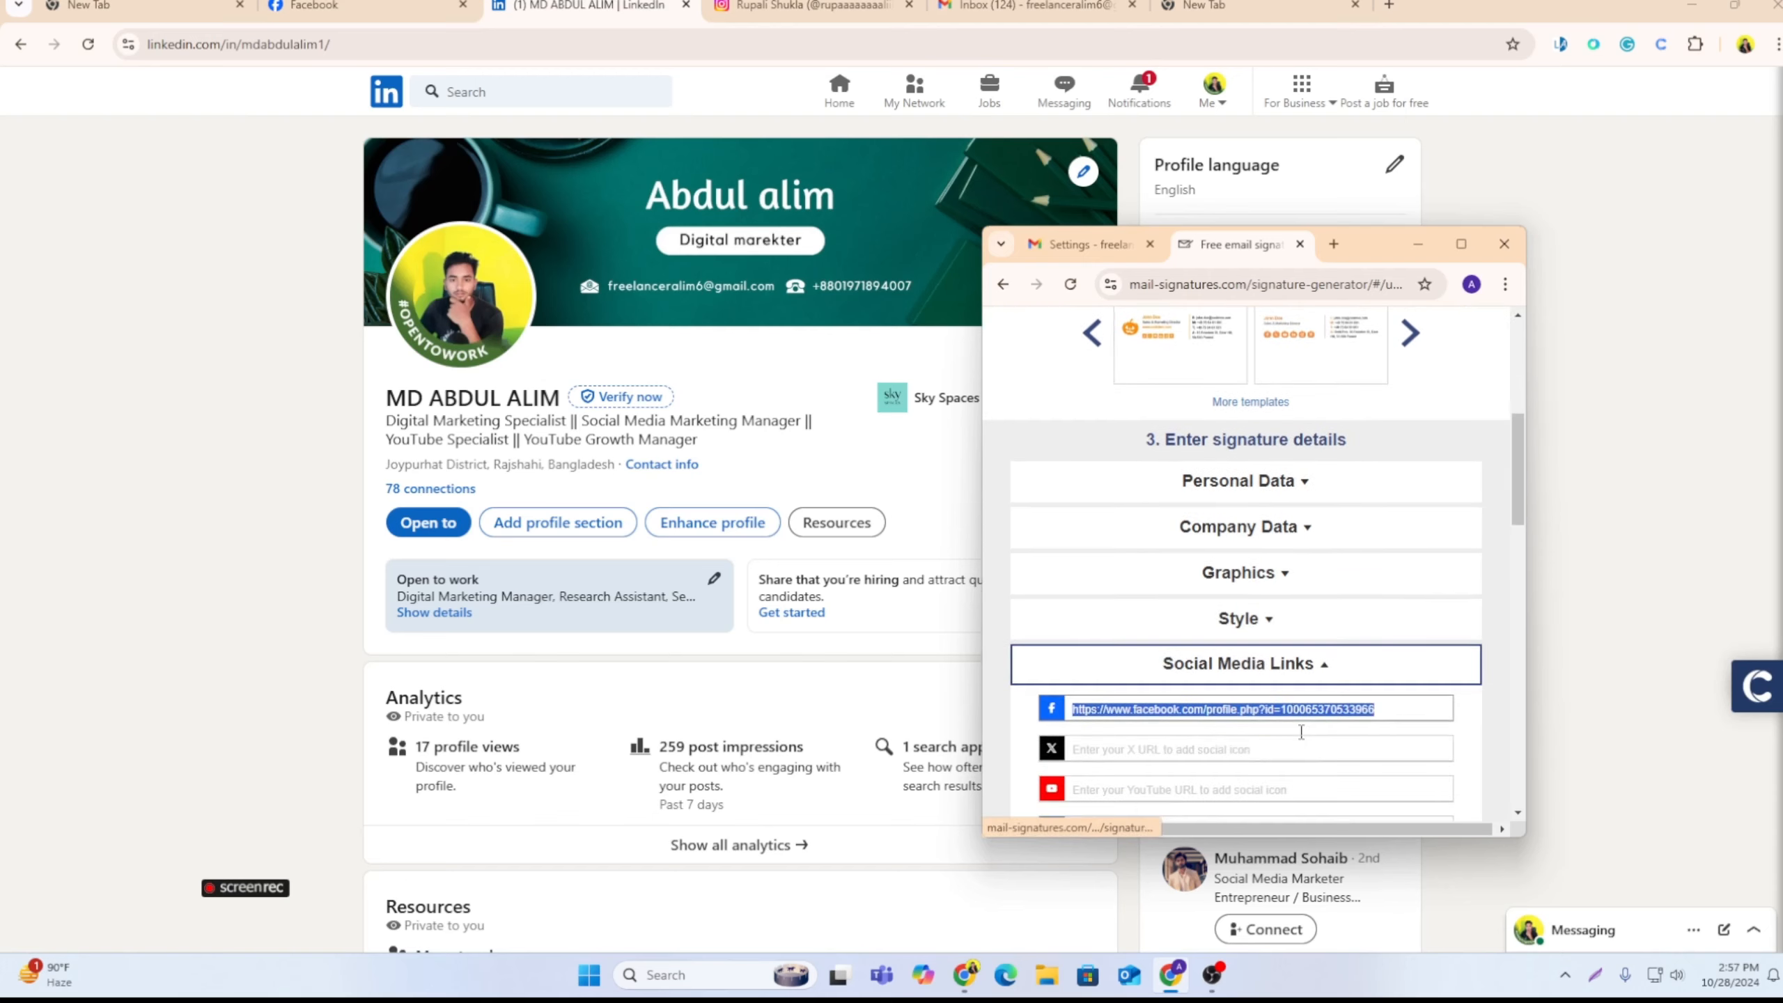
{"action": "scroll", "coordinate": [1157, 773], "scroll_direction": "down", "scroll_amount": 1}
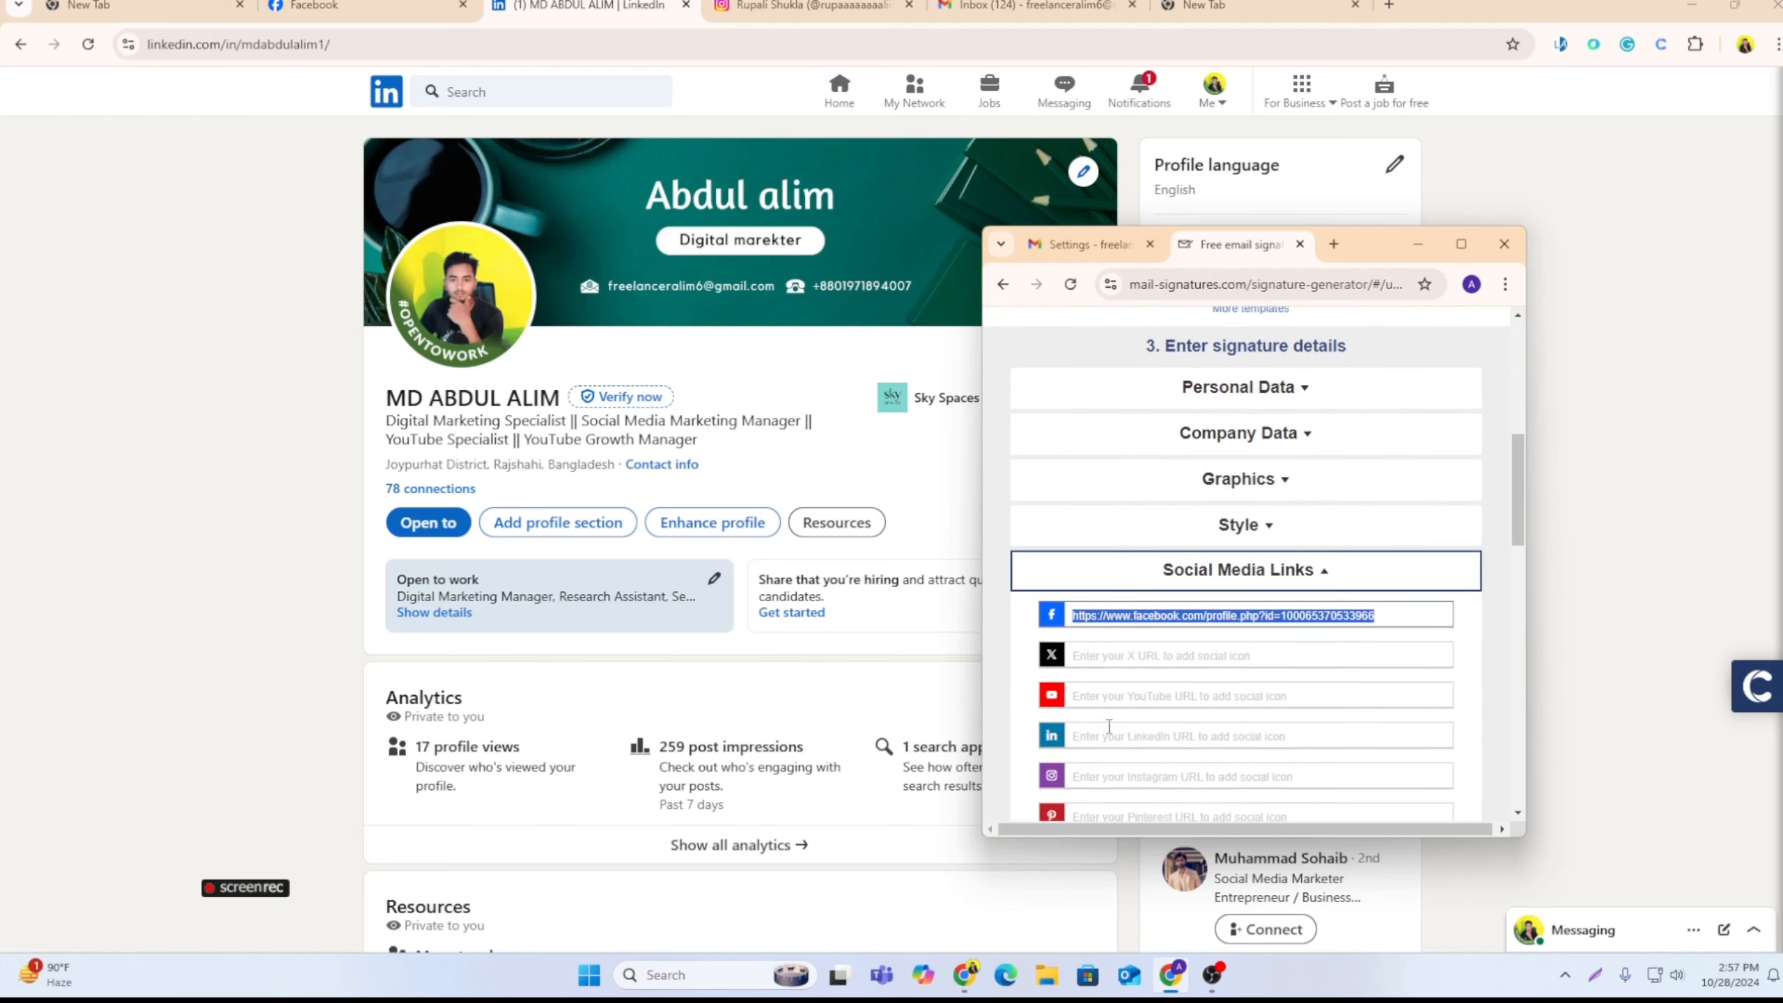
{"action": "left_click", "coordinate": [1110, 734]}
{"action": "right_click", "coordinate": [1108, 734]}
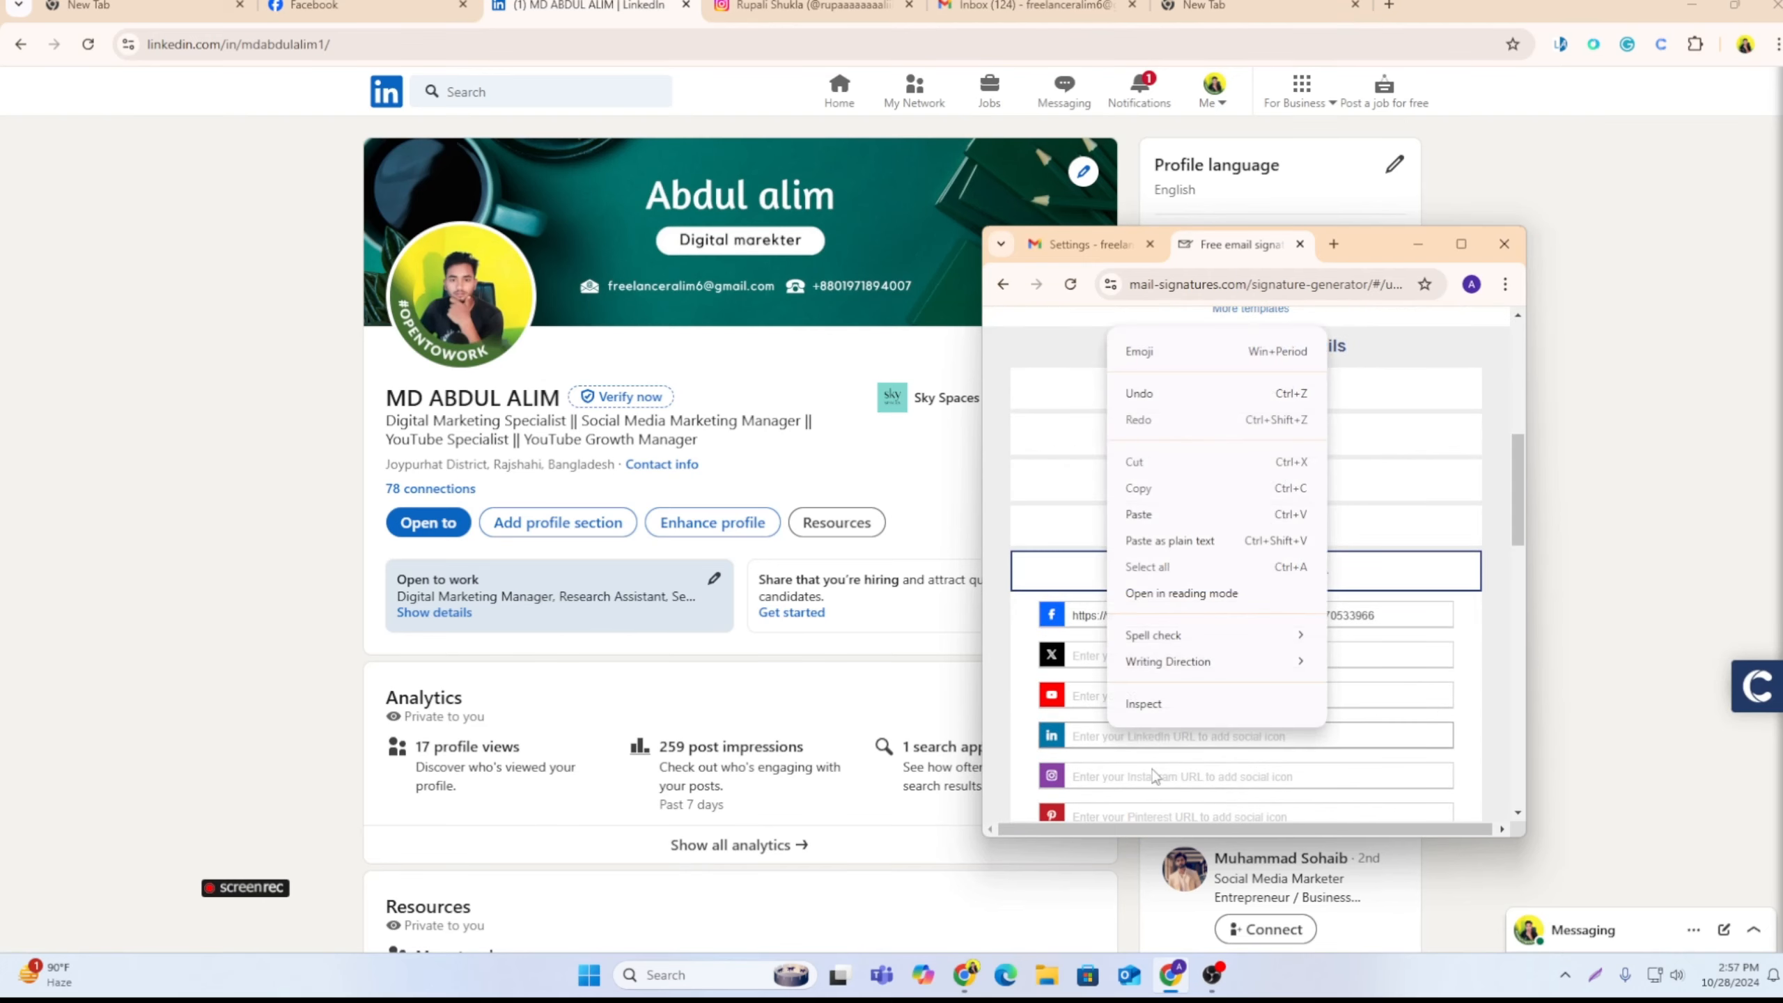
{"action": "left_click", "coordinate": [1156, 537]}
{"action": "left_click", "coordinate": [1462, 244]}
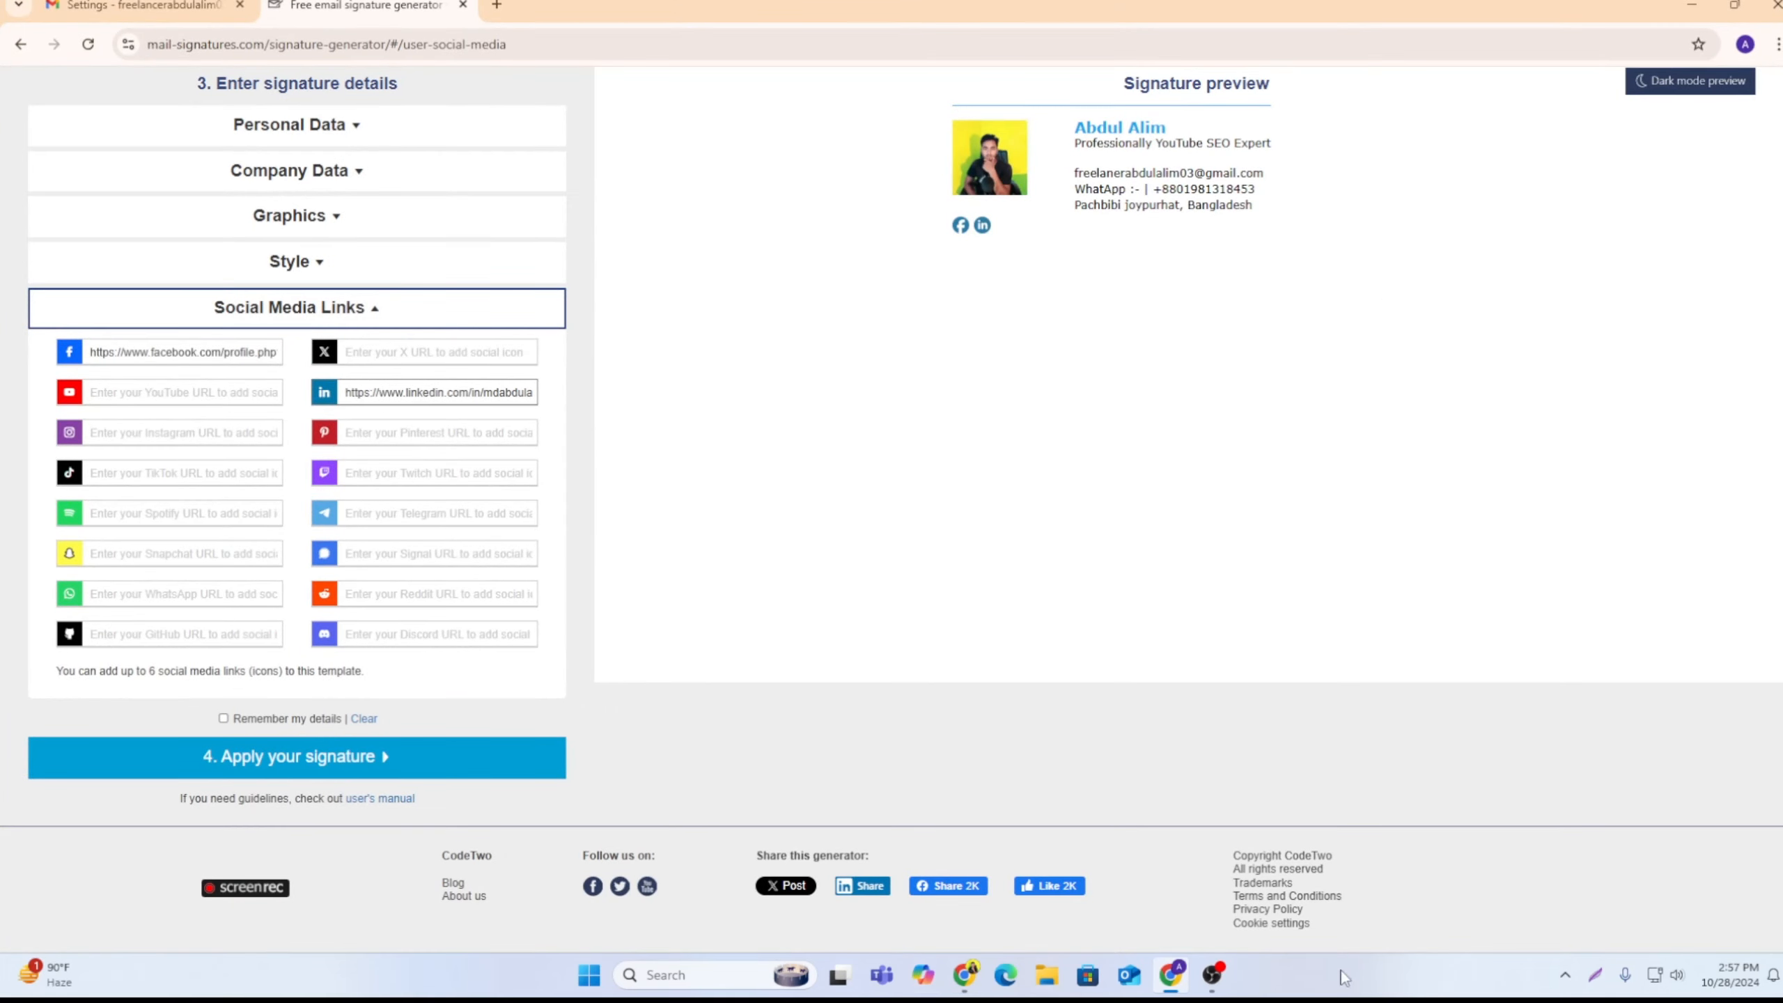
Step: Switch to the Chrome window with the social profiles and copy the URL of the Instagram profile page
{"action": "left_click", "coordinate": [966, 976]}
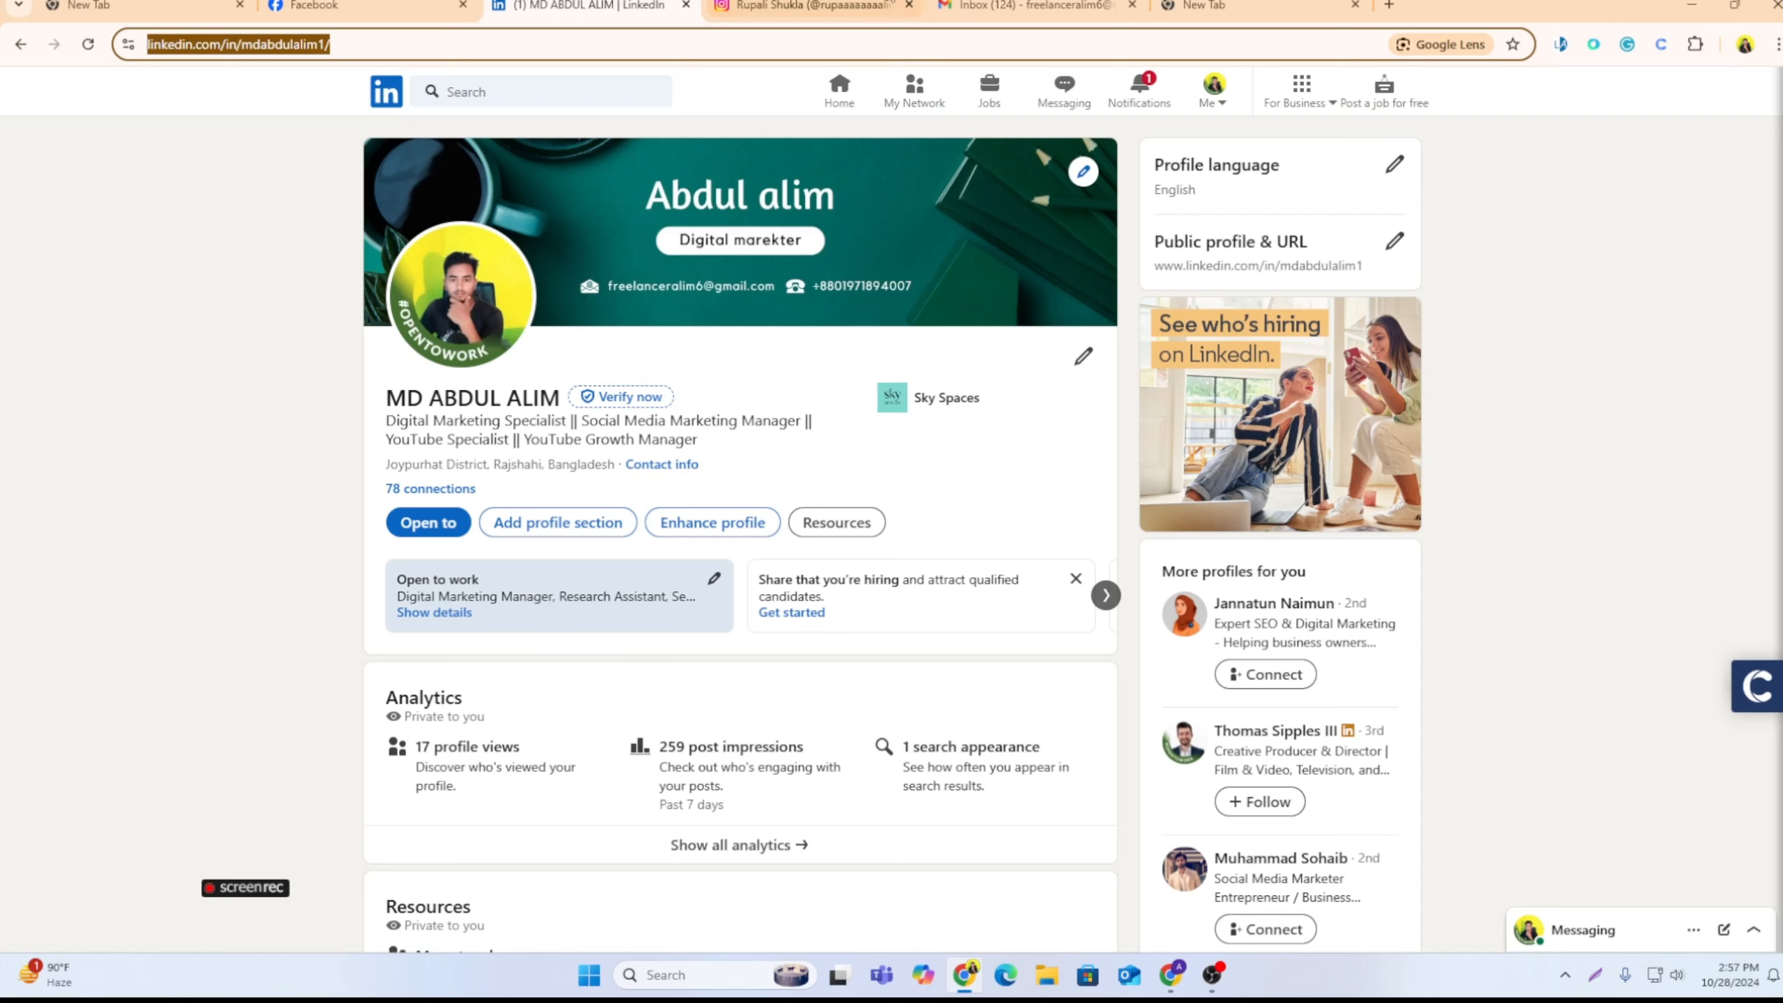
{"action": "left_click", "coordinate": [890, 5]}
{"action": "left_click", "coordinate": [261, 45]}
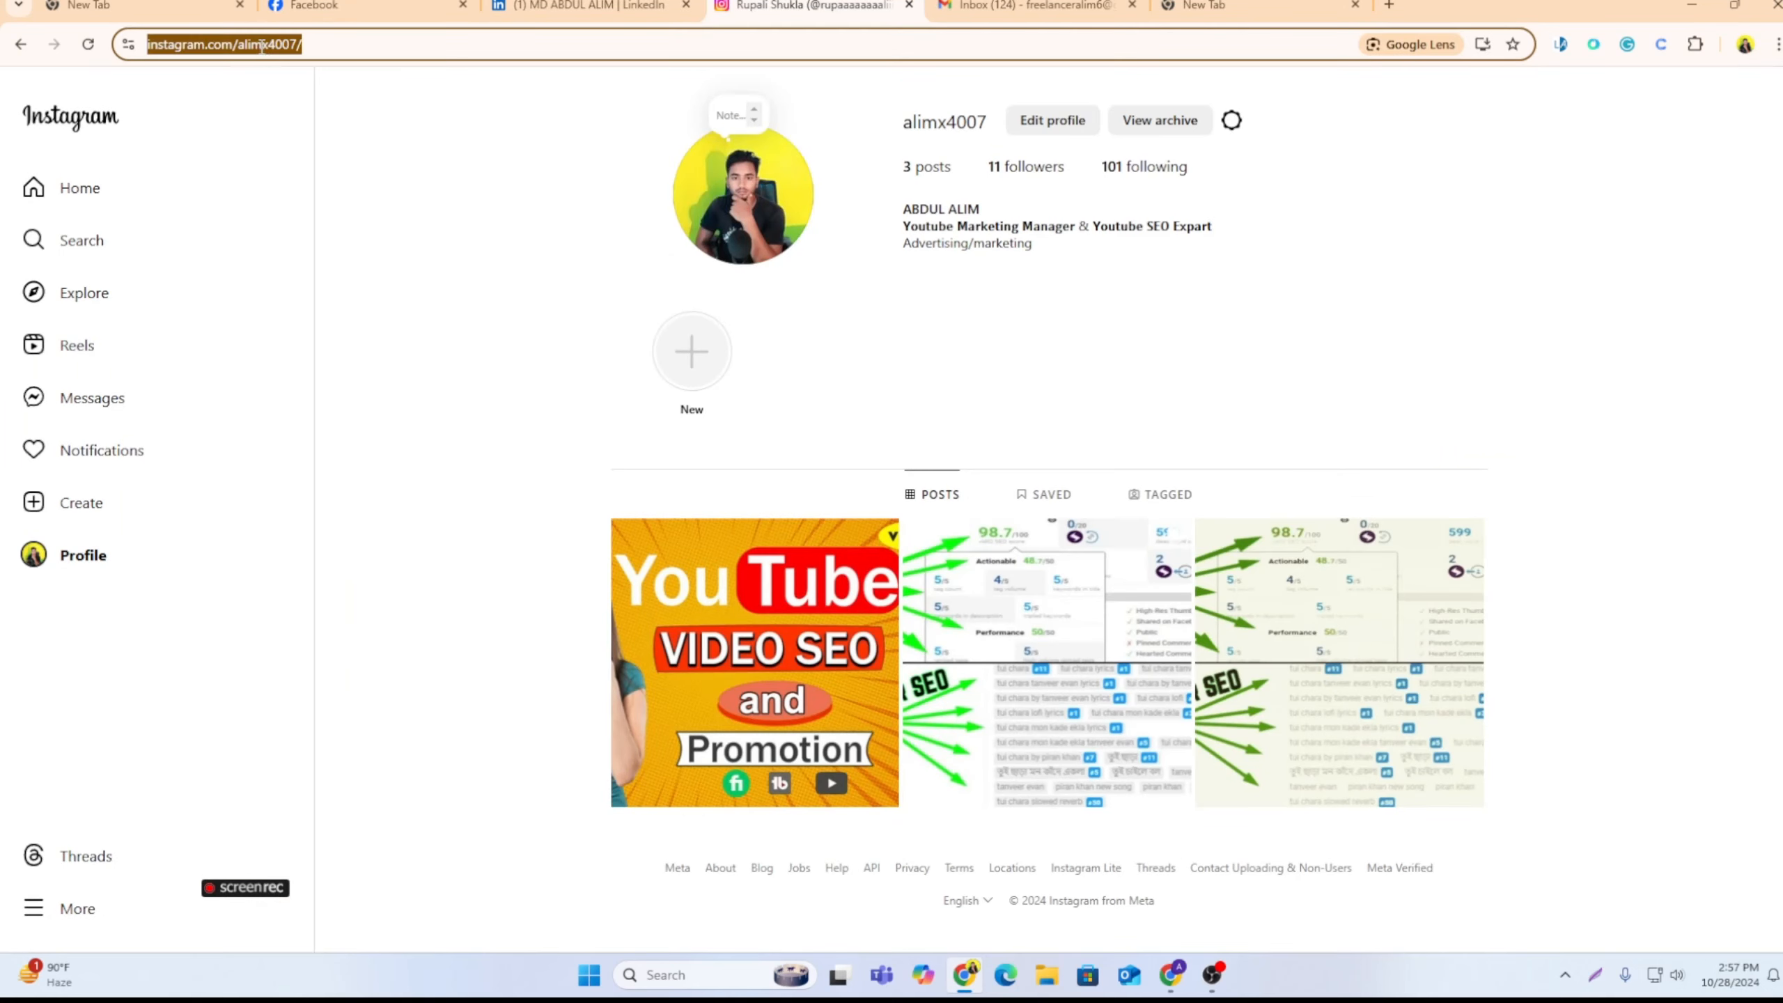
{"action": "right_click", "coordinate": [261, 45]}
{"action": "left_click", "coordinate": [353, 225]}
Step: Move the profiles window aside and paste the copied URL as the signature's Instagram link in the generator
{"action": "mouse_move", "coordinate": [1604, 2]}
{"action": "left_mouse_down"}
{"action": "mouse_move", "coordinate": [1573, 170]}
{"action": "mouse_move", "coordinate": [1573, 328]}
{"action": "left_mouse_up"}
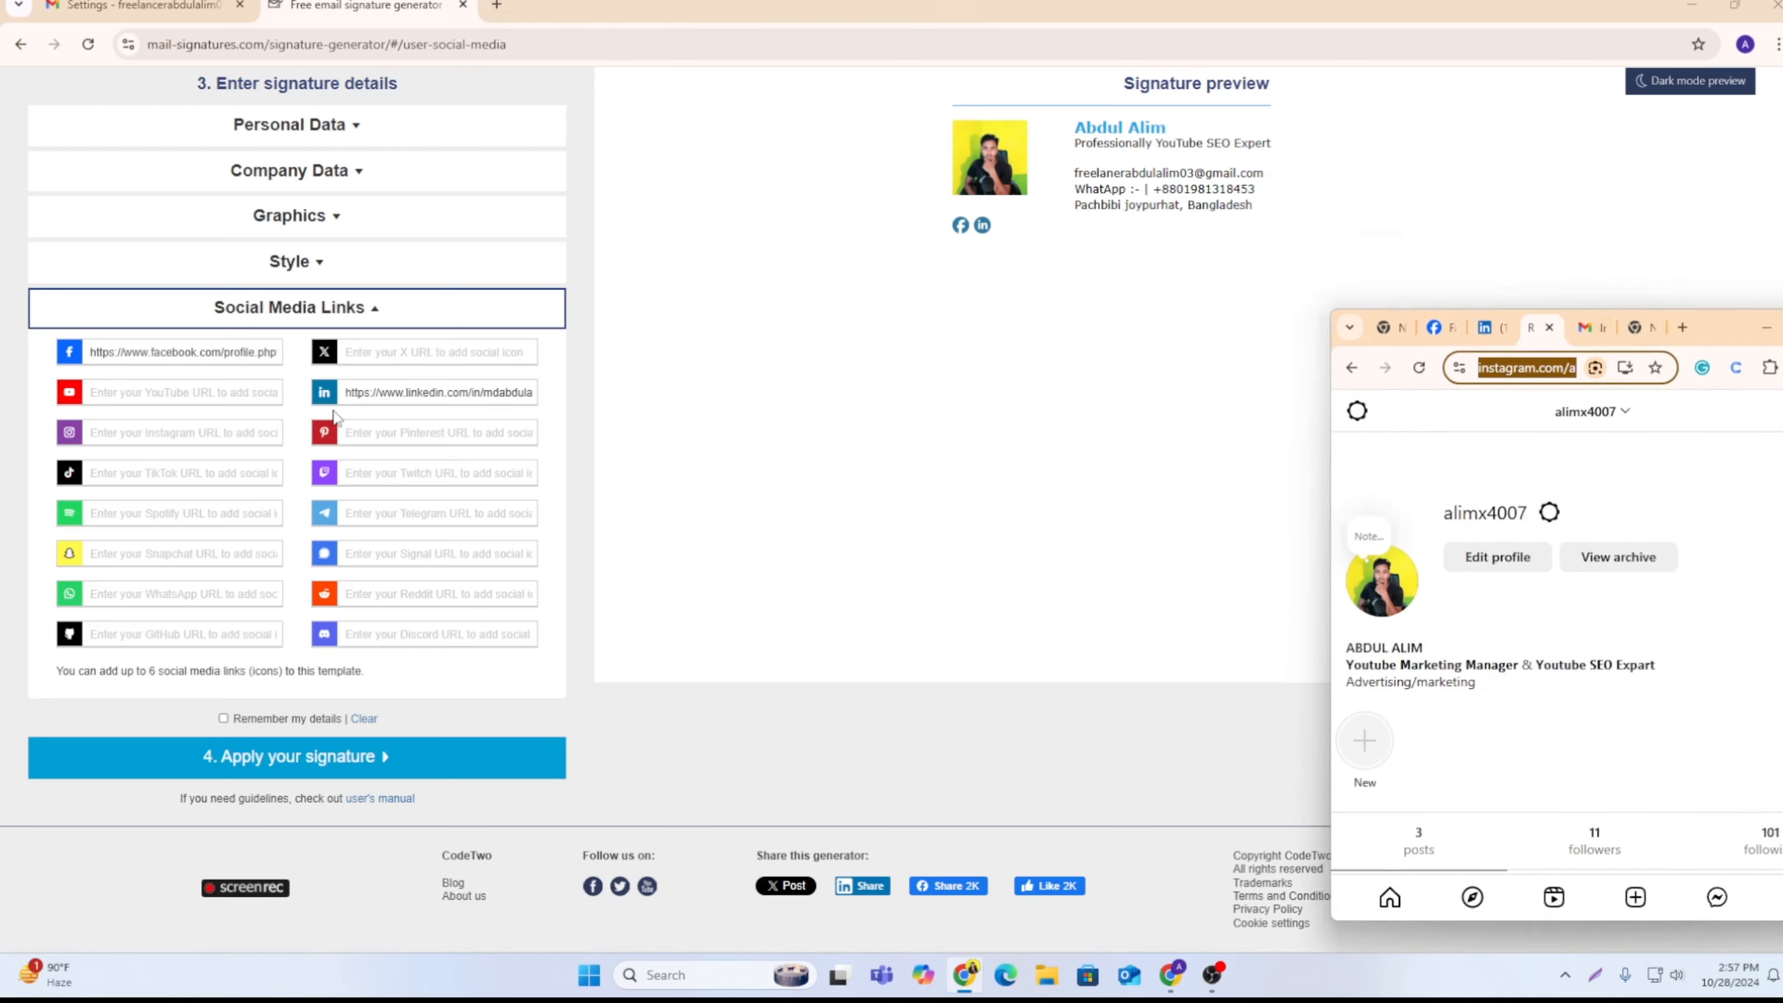
{"action": "left_click", "coordinate": [189, 432]}
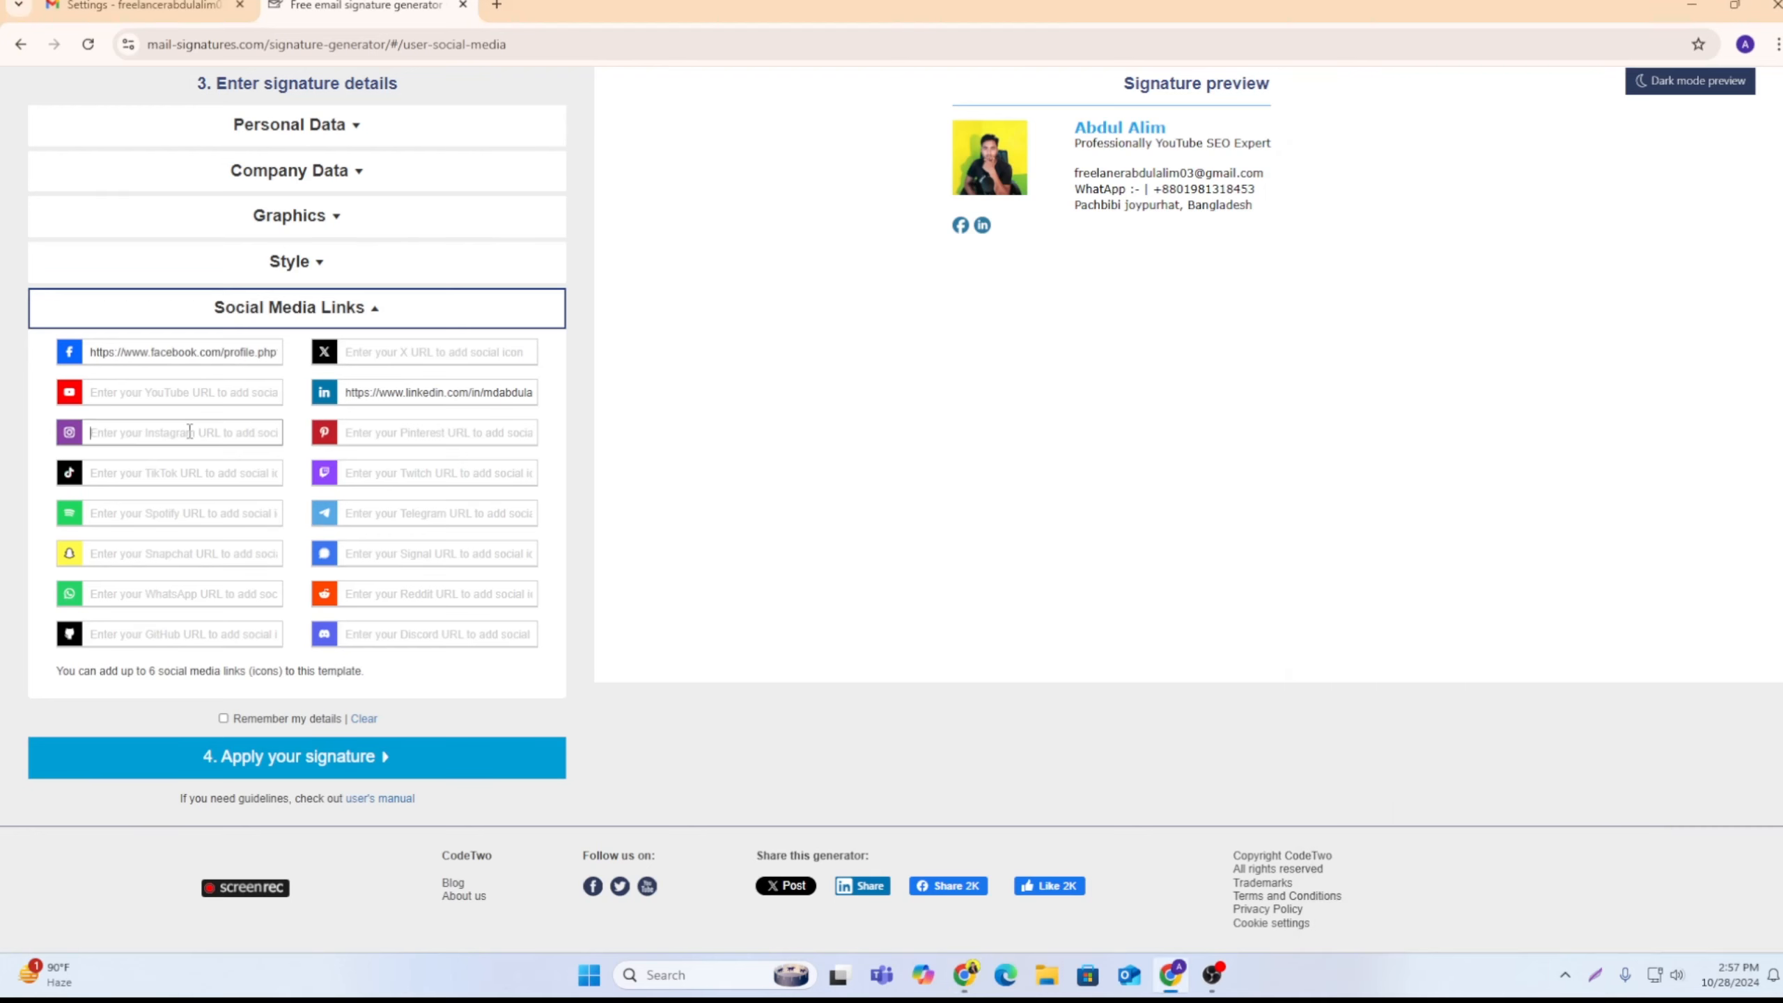
{"action": "right_click", "coordinate": [190, 431]}
{"action": "left_click", "coordinate": [224, 616]}
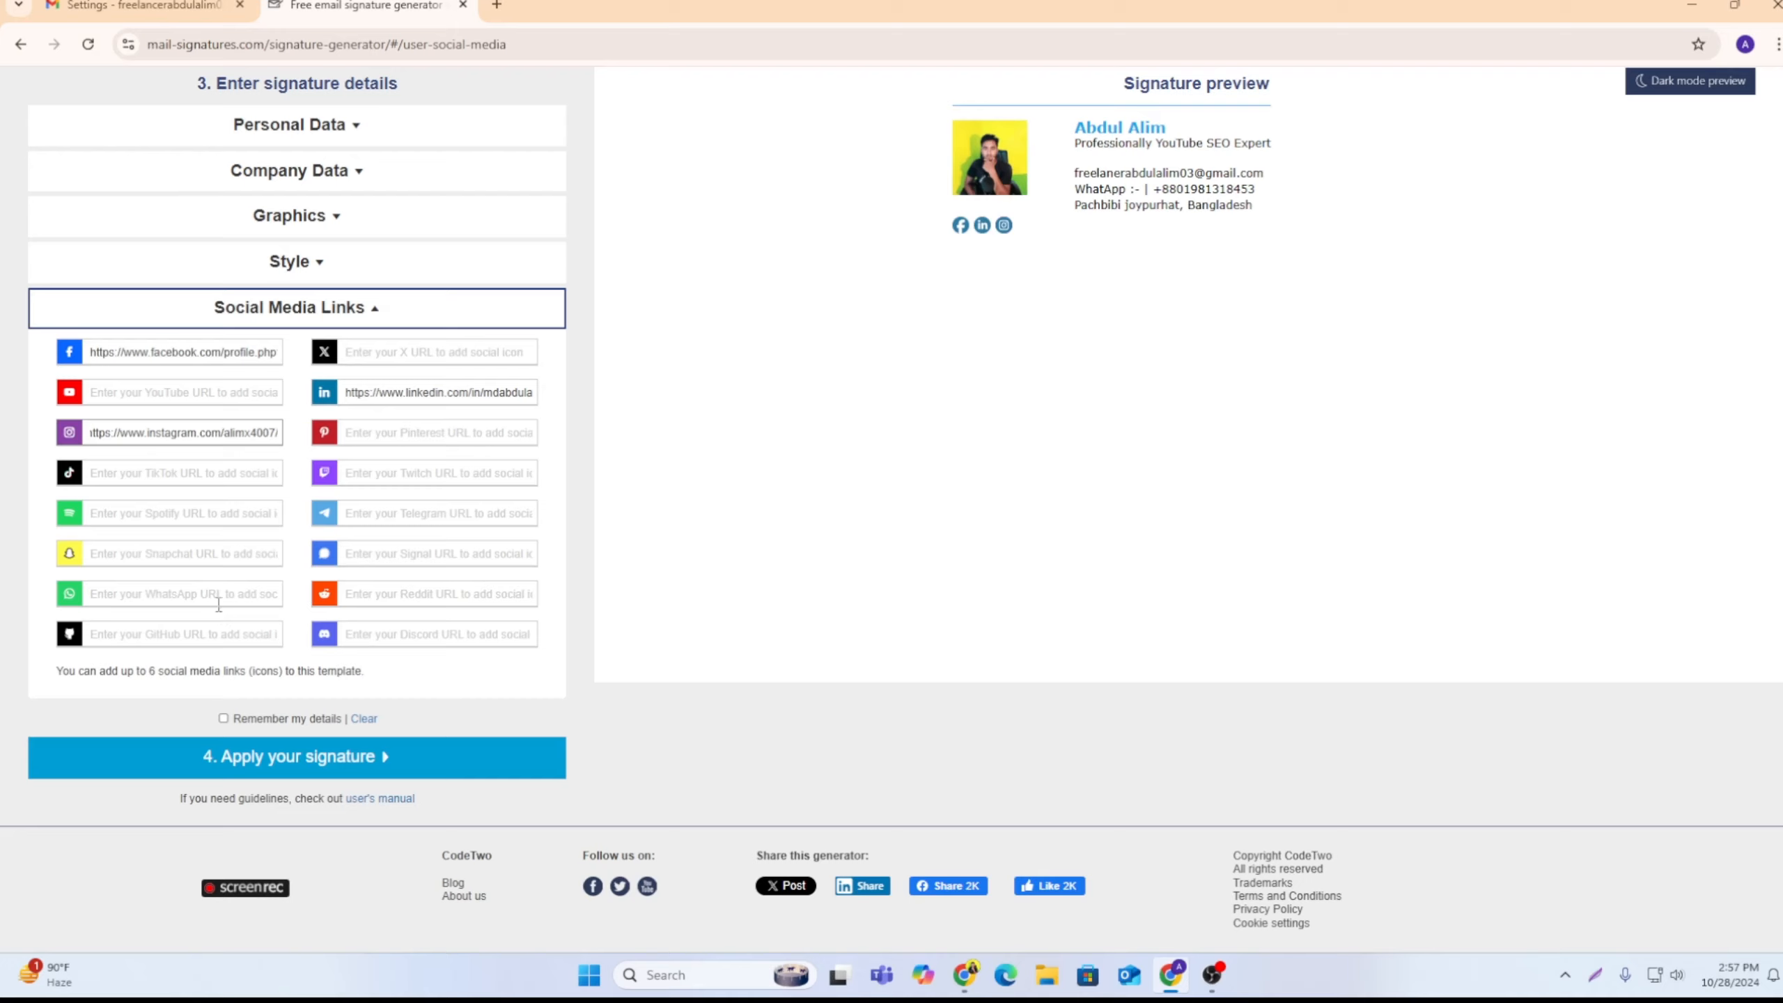
Step: Search Google for "whatsapp link" in a new tab and open the Create WhatsApp links | Walink page
{"action": "left_click", "coordinate": [498, 7]}
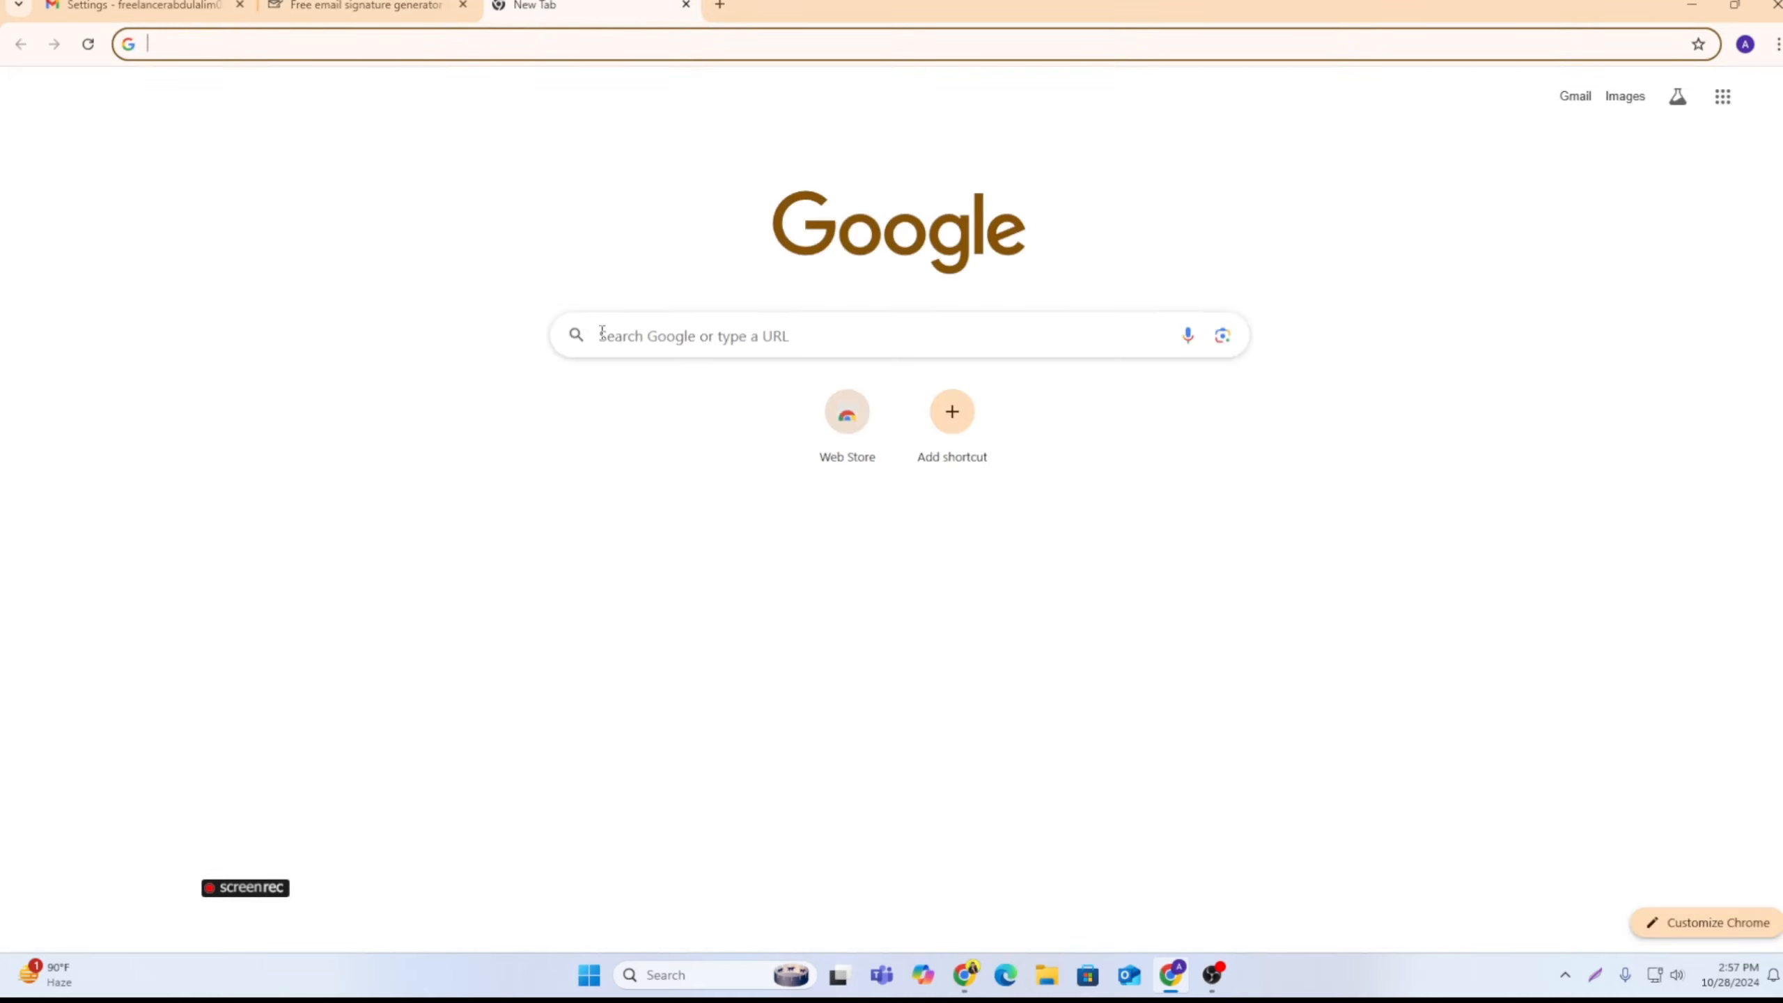
{"action": "left_click", "coordinate": [604, 335]}
{"action": "type", "text": "whjat"}
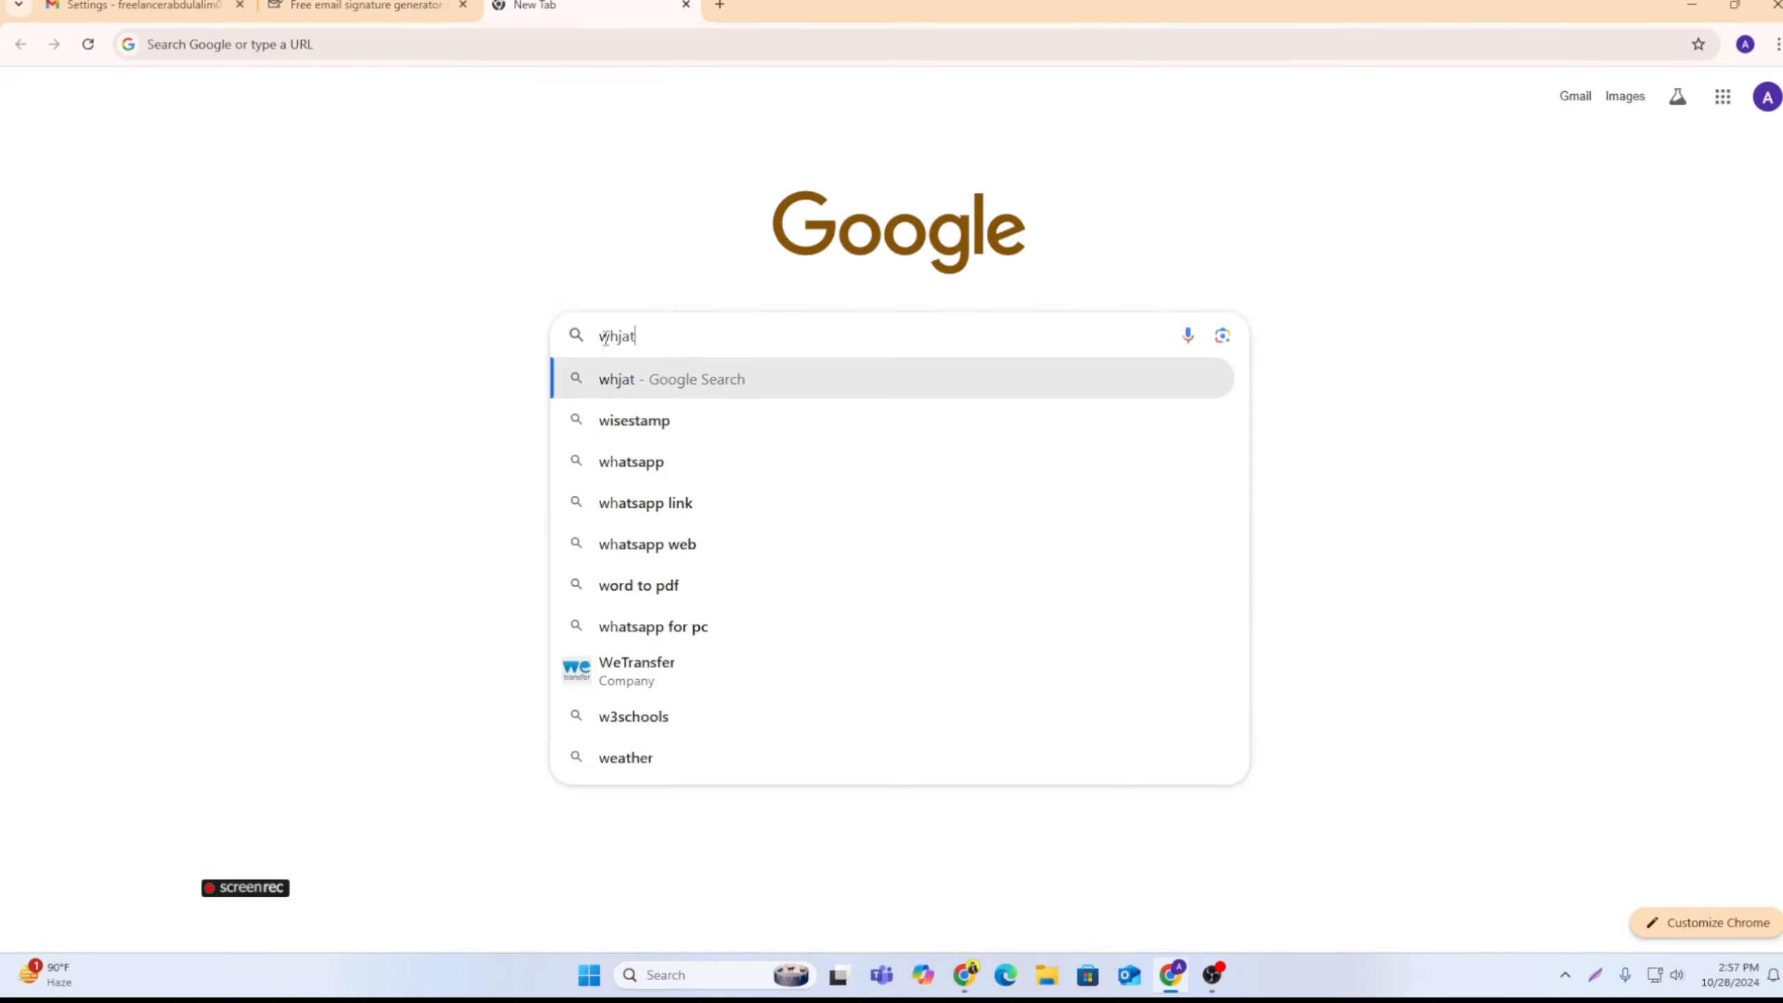
{"action": "type", "text": "sap"}
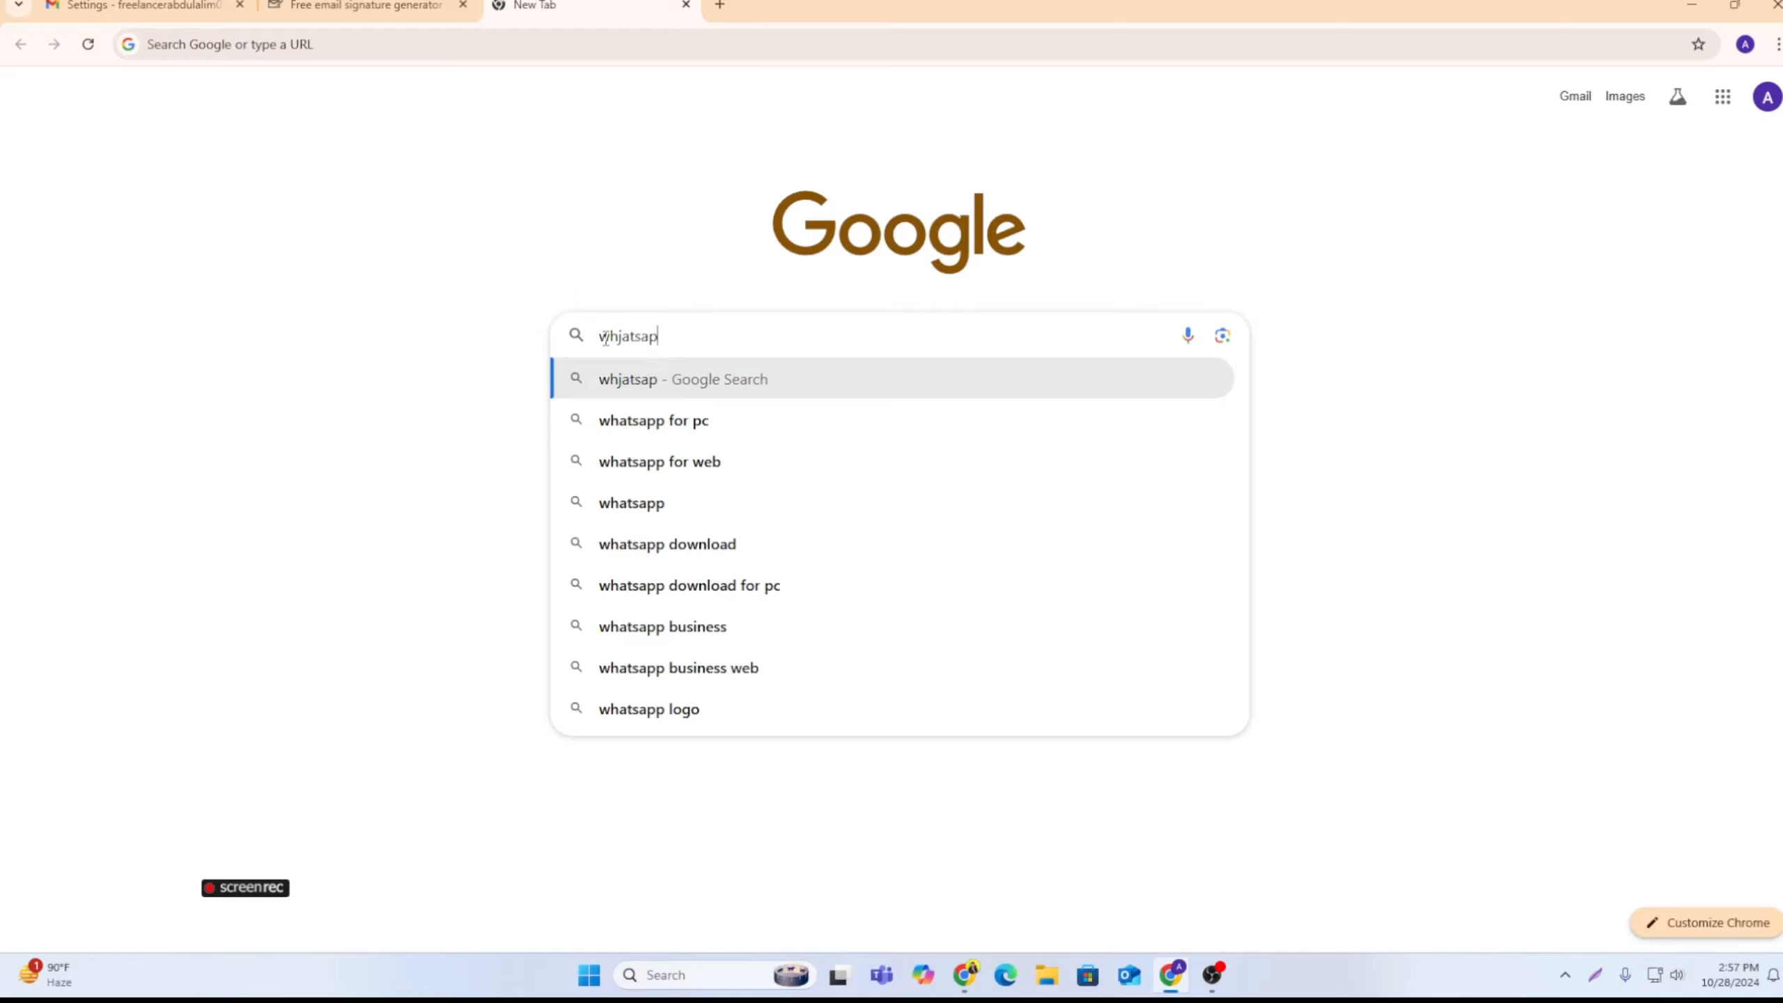
{"action": "type", "text": "p link"}
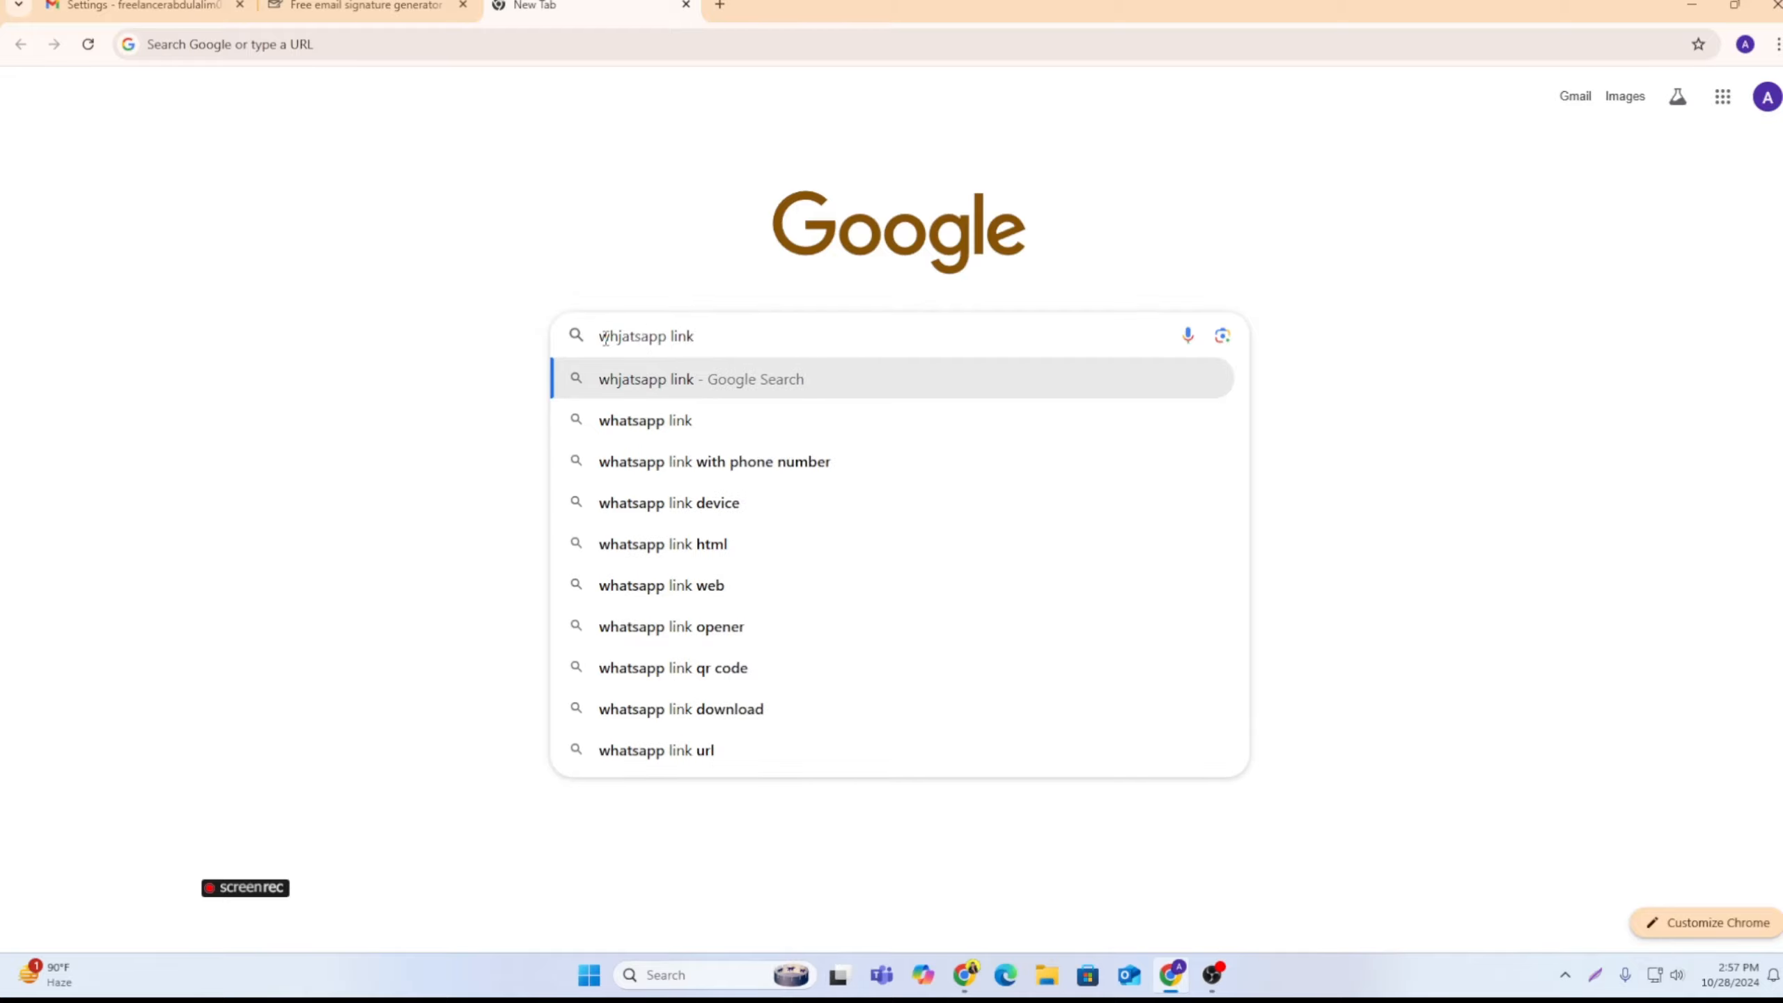
{"action": "key", "text": "Return"}
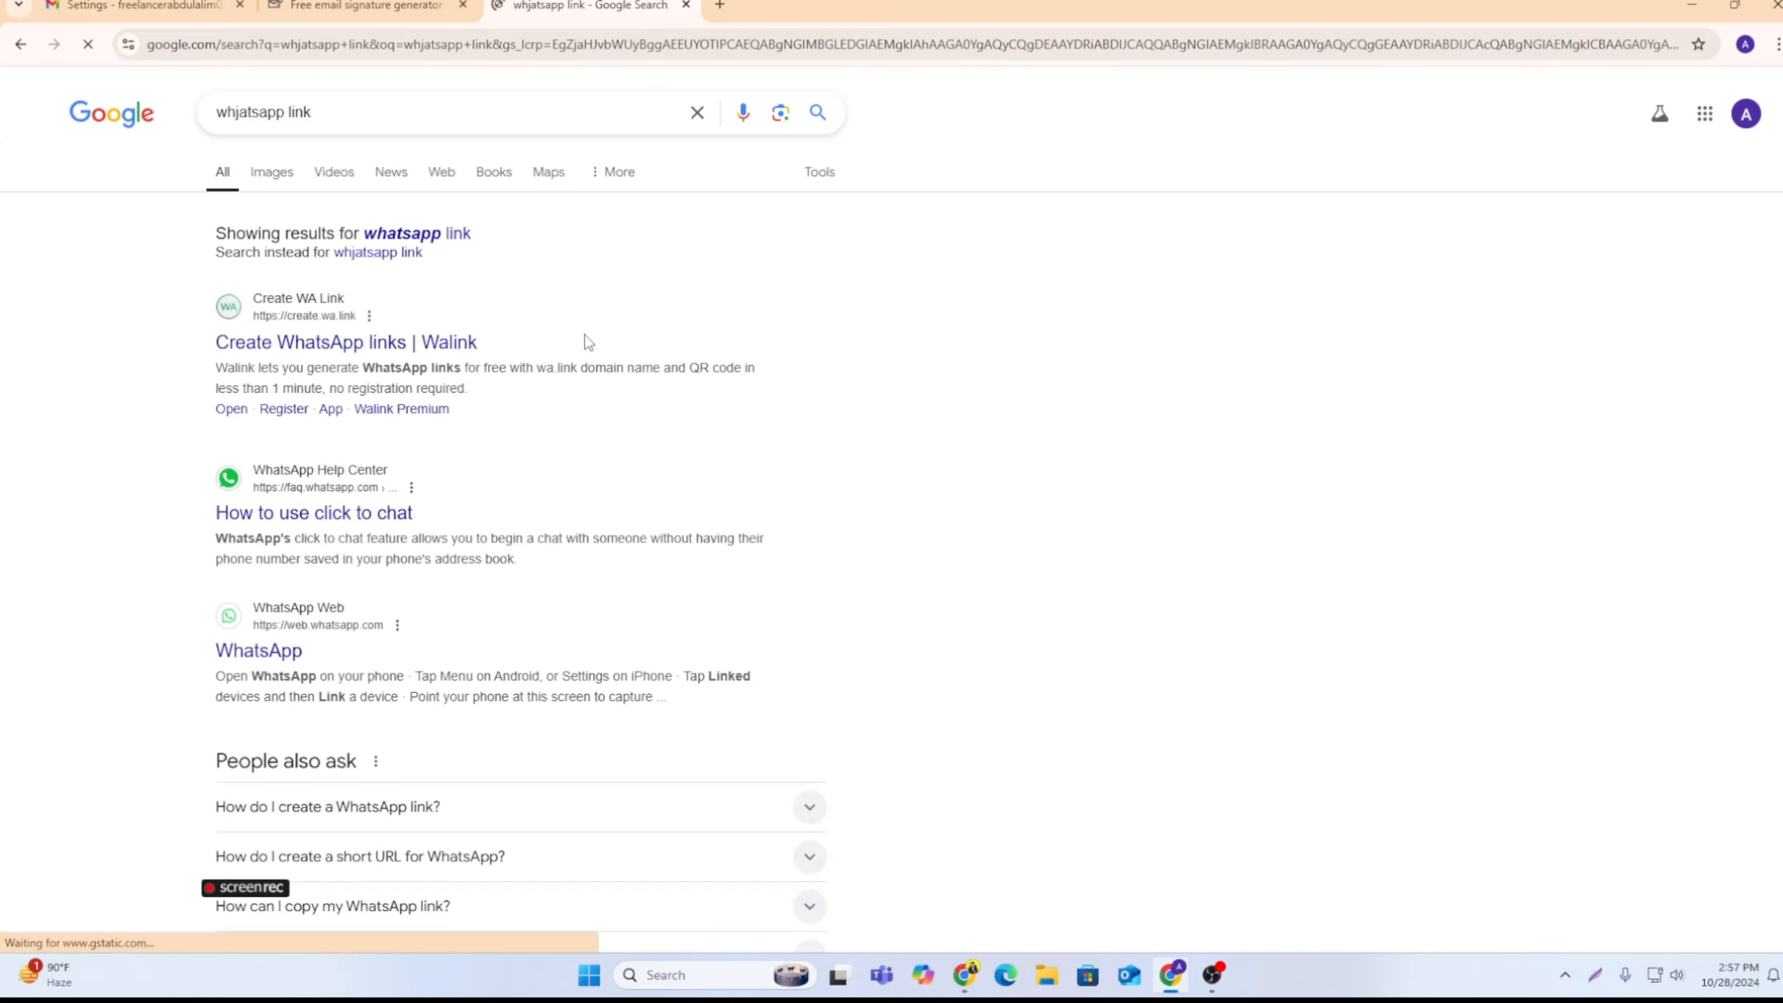
{"action": "left_click", "coordinate": [308, 344]}
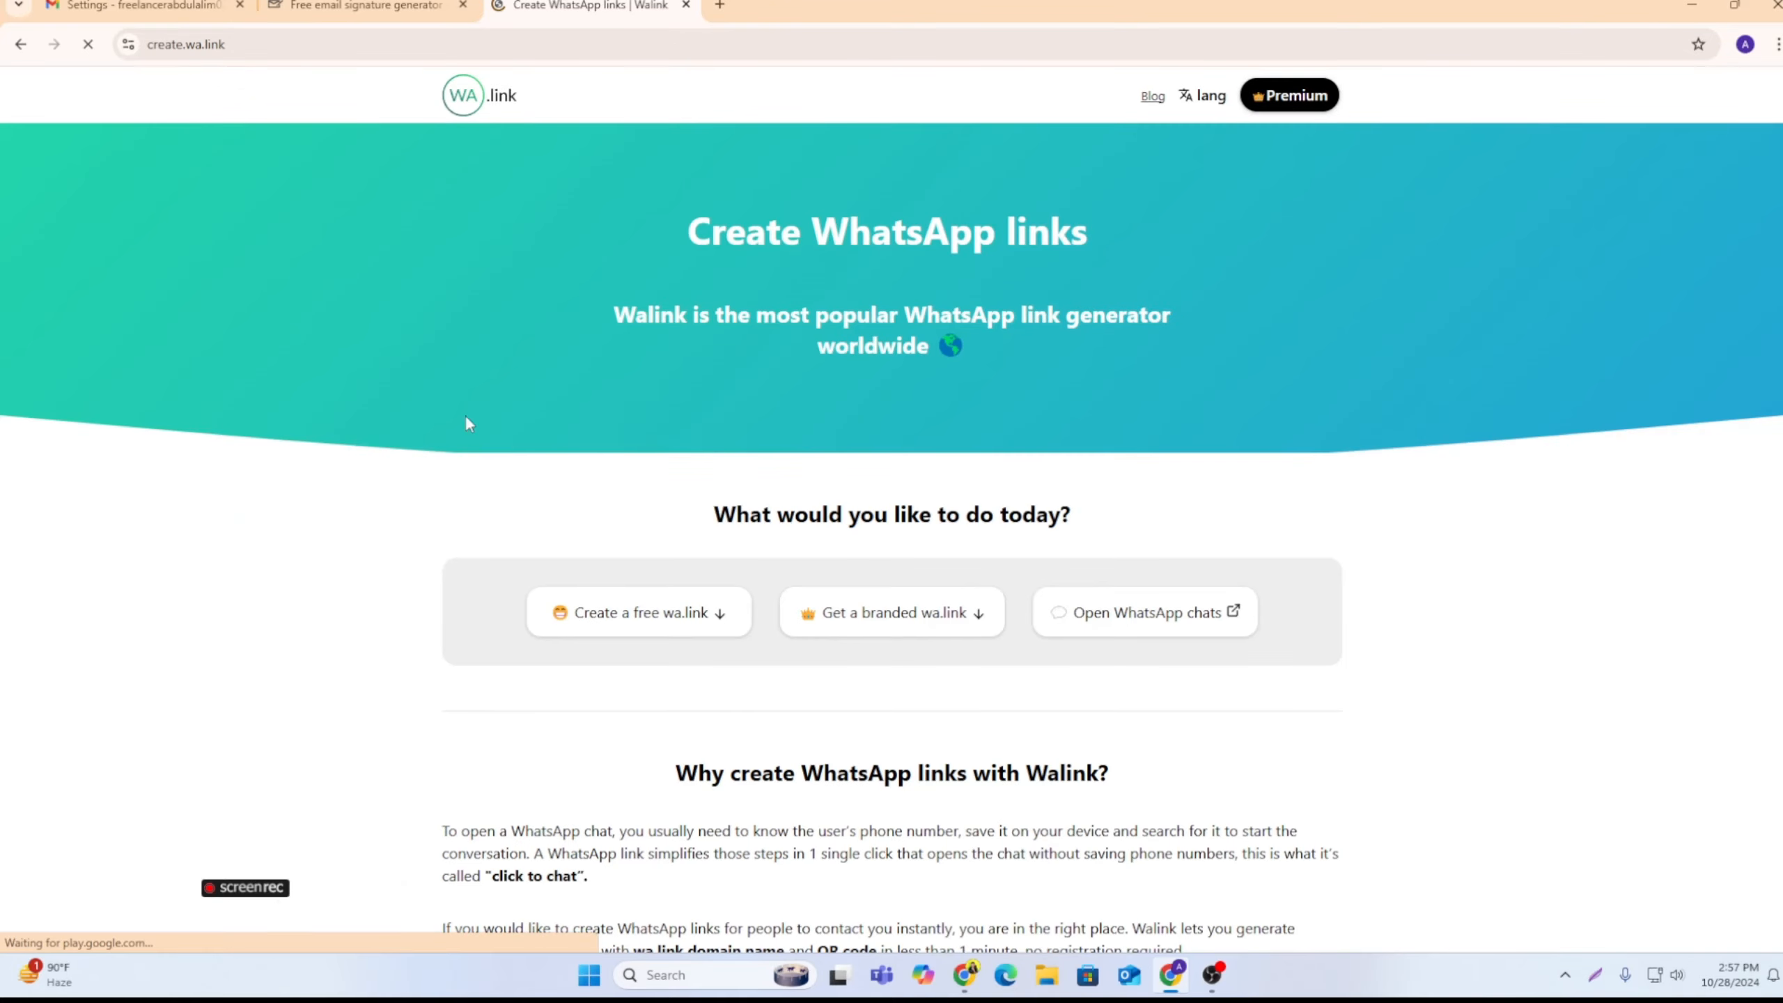
Step: Generate a free wa.link for the +880 WhatsApp phone number without a custom message, and copy the short link
{"action": "scroll", "coordinate": [909, 532], "scroll_direction": "down", "scroll_amount": 5}
{"action": "scroll", "coordinate": [909, 531], "scroll_direction": "down", "scroll_amount": 4}
{"action": "scroll", "coordinate": [967, 497], "scroll_direction": "up", "scroll_amount": 9}
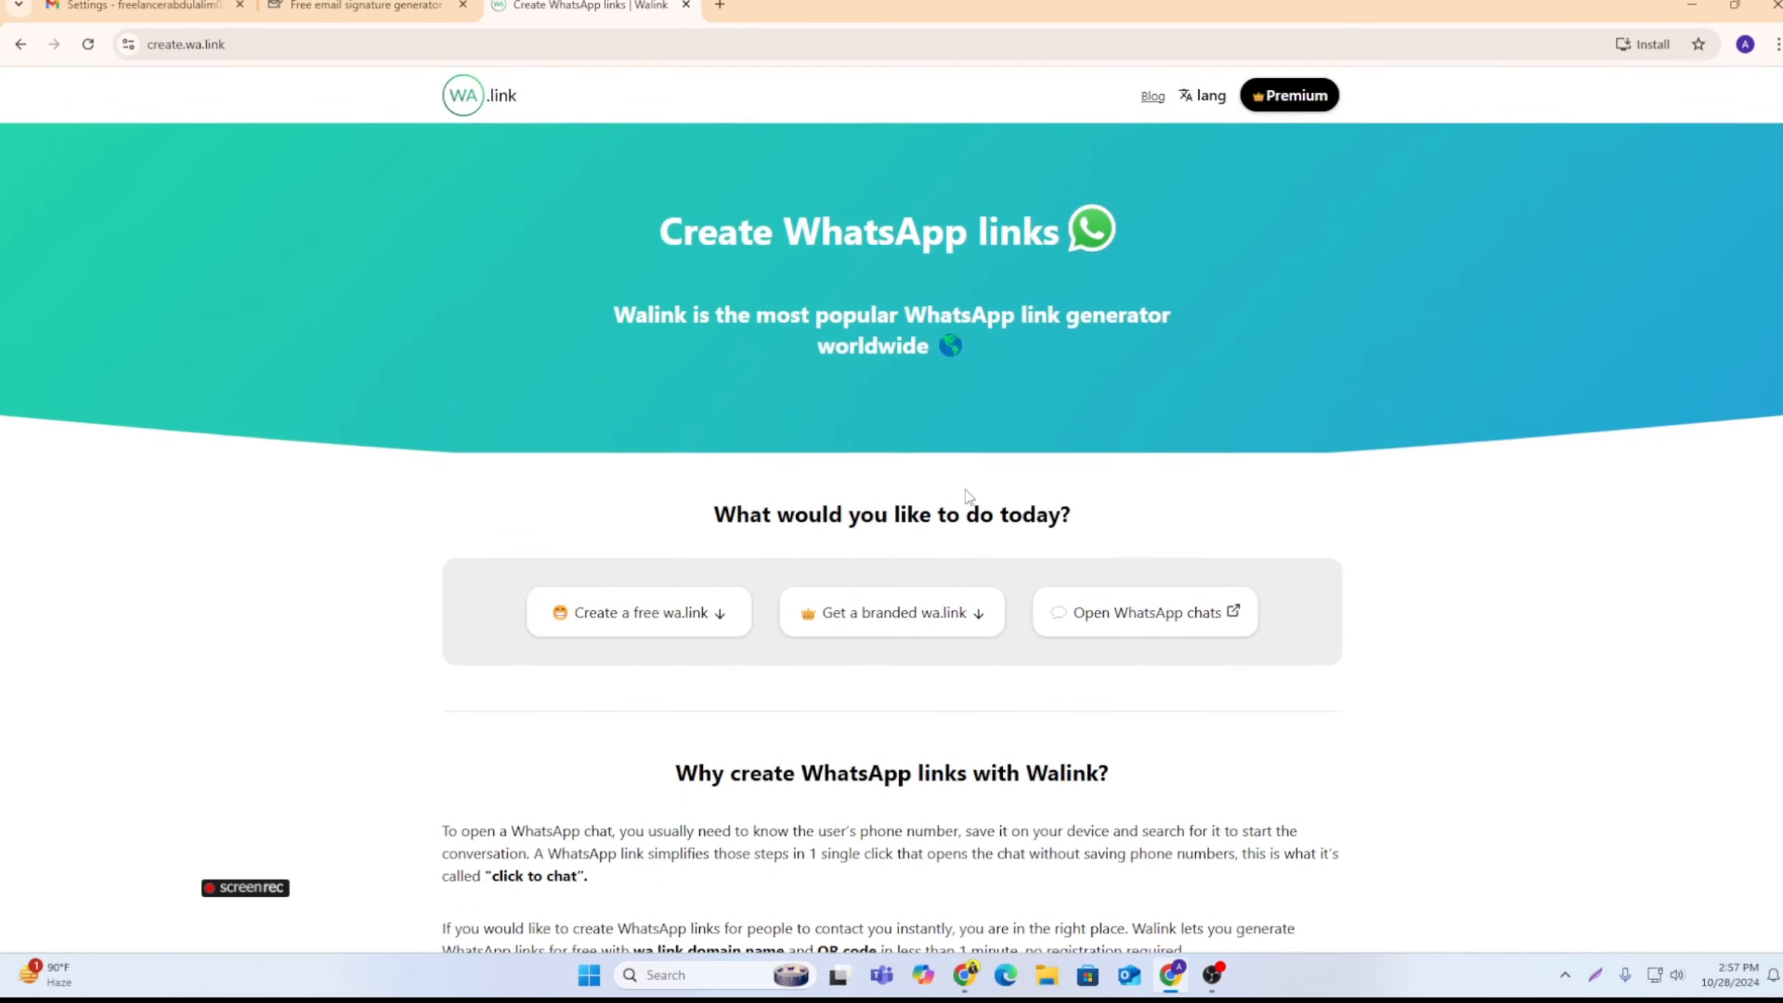
{"action": "left_click", "coordinate": [653, 629]}
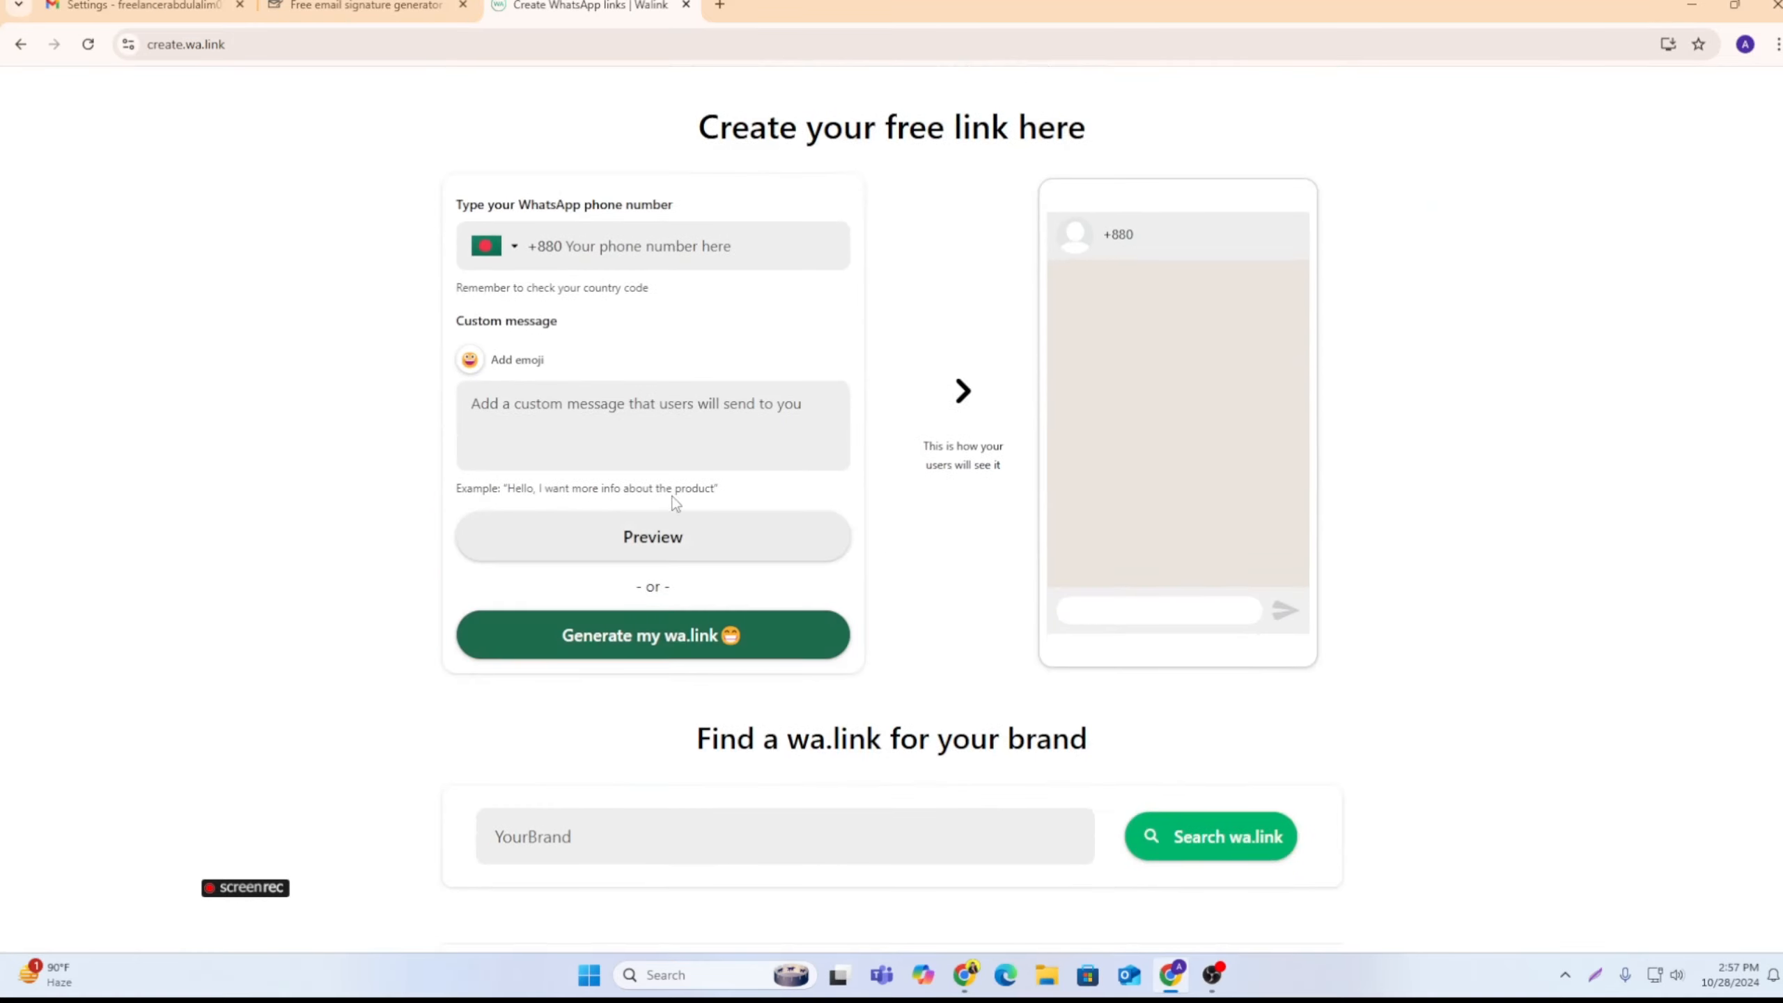
{"action": "left_click", "coordinate": [681, 245]}
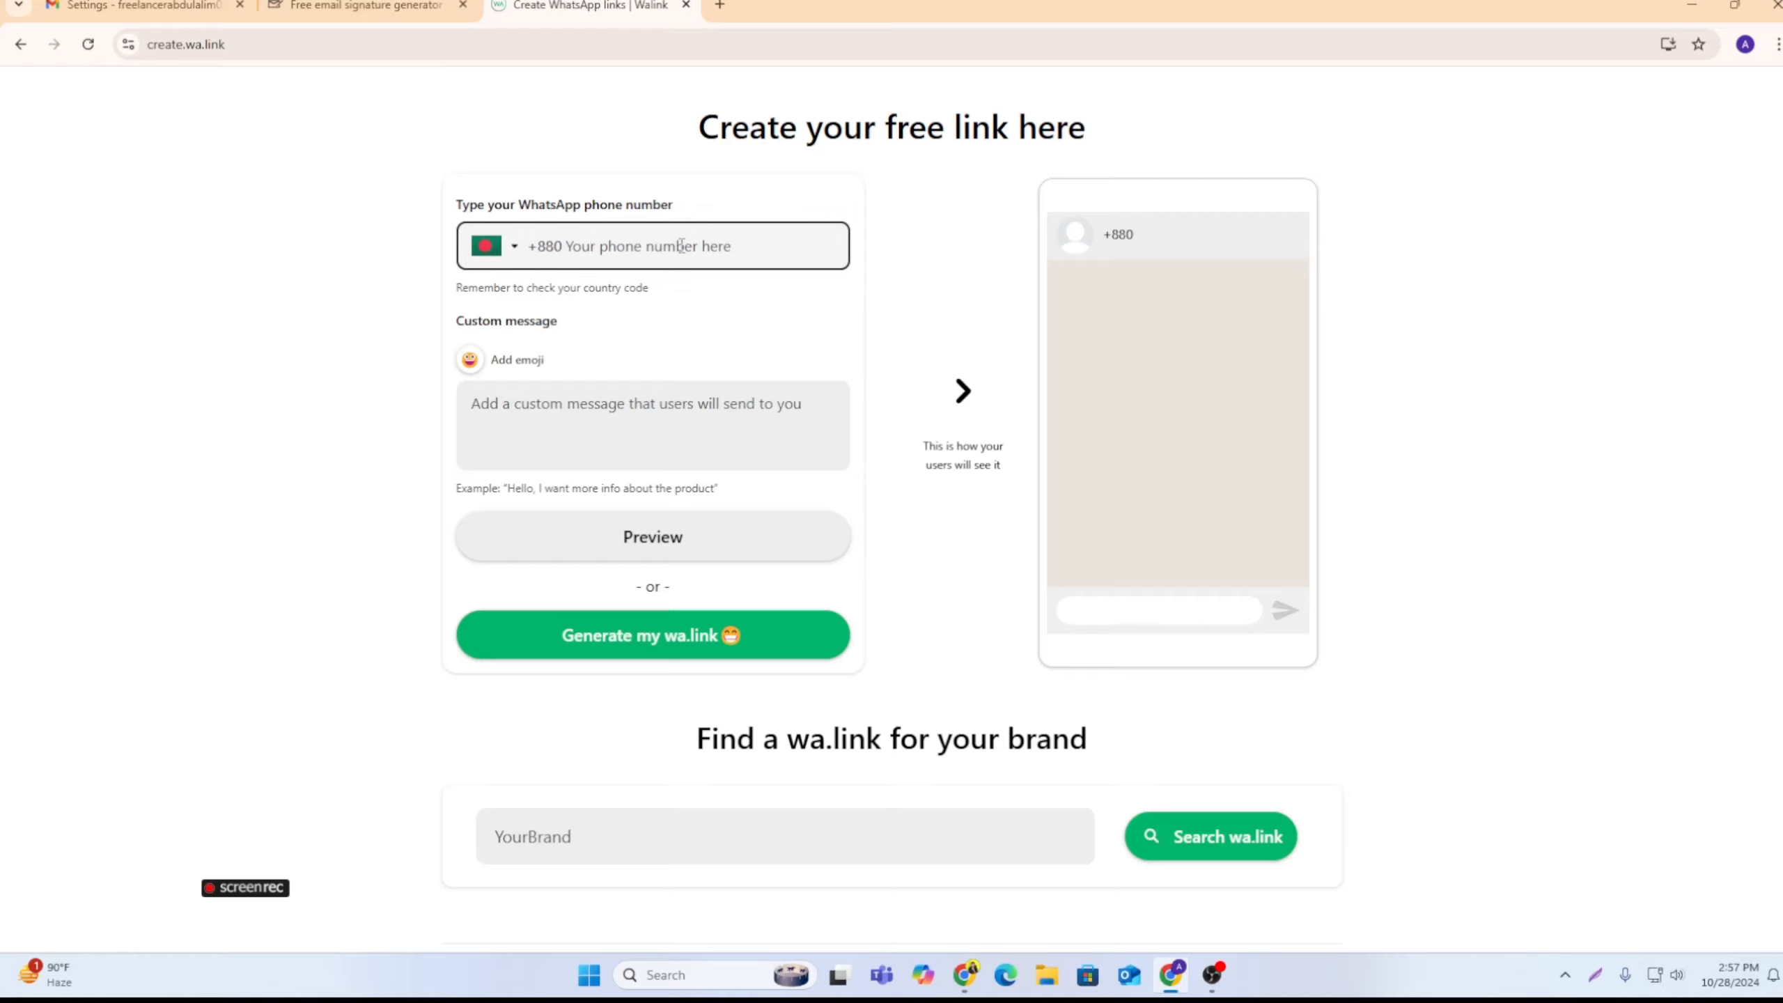
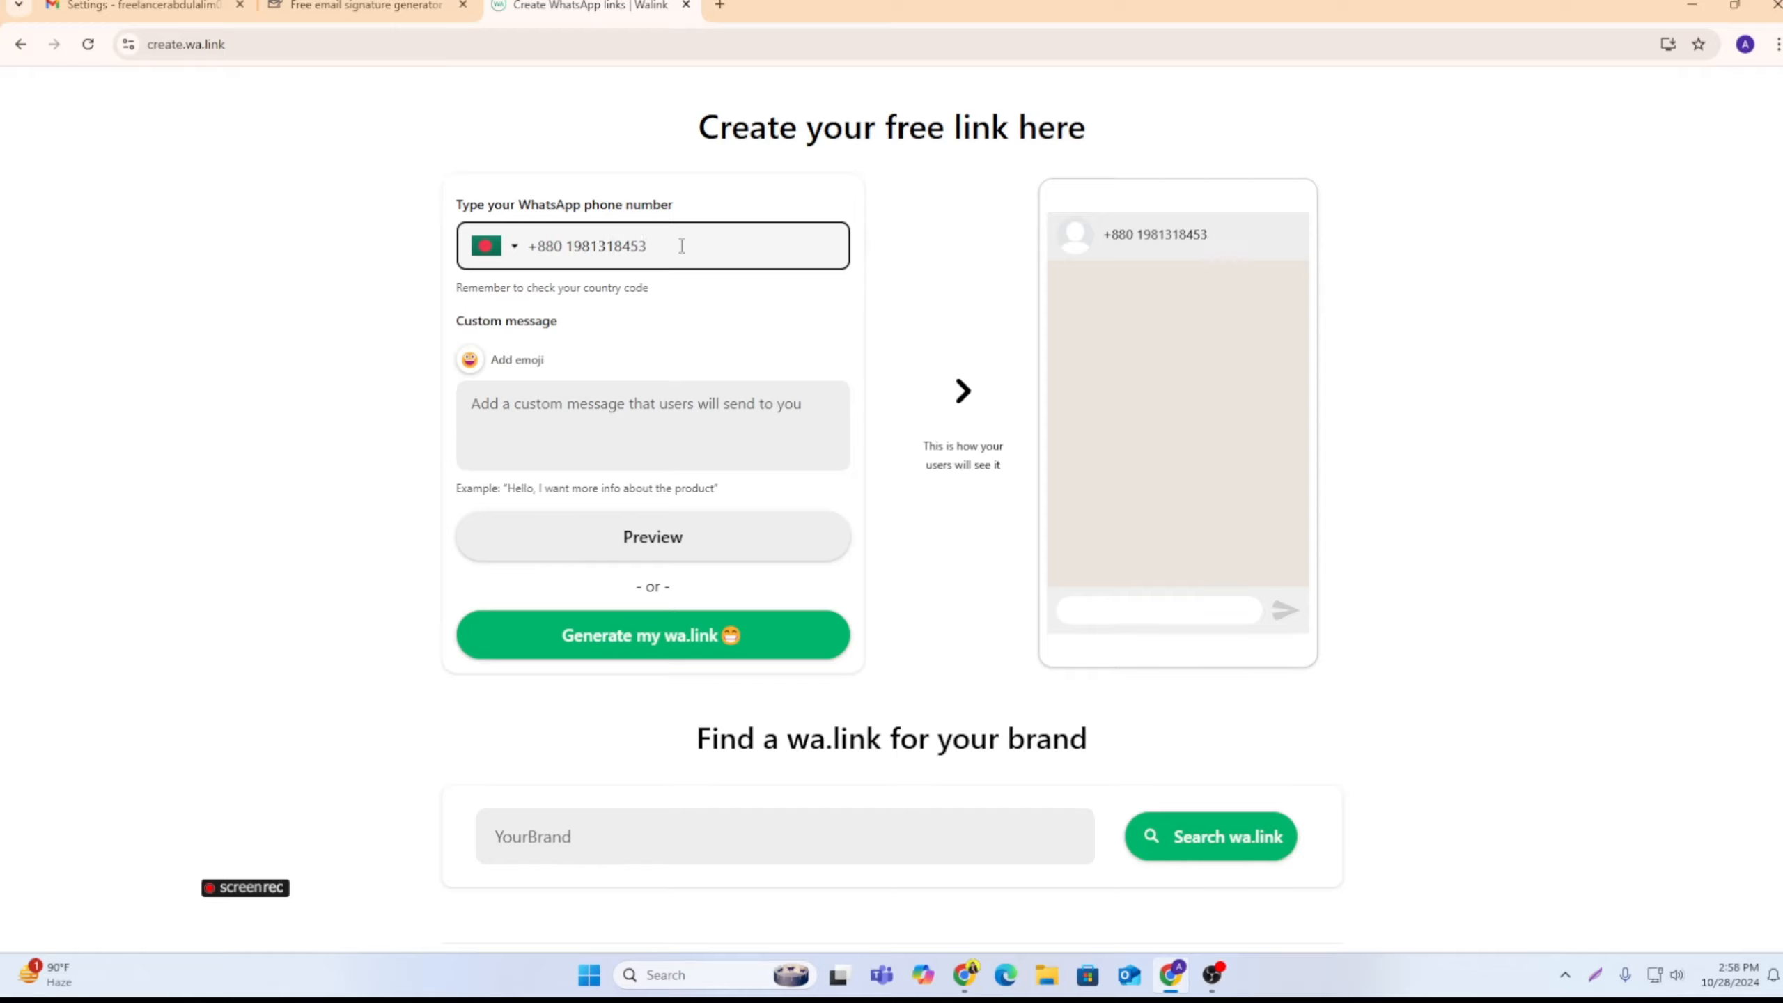
{"action": "left_click", "coordinate": [646, 634]}
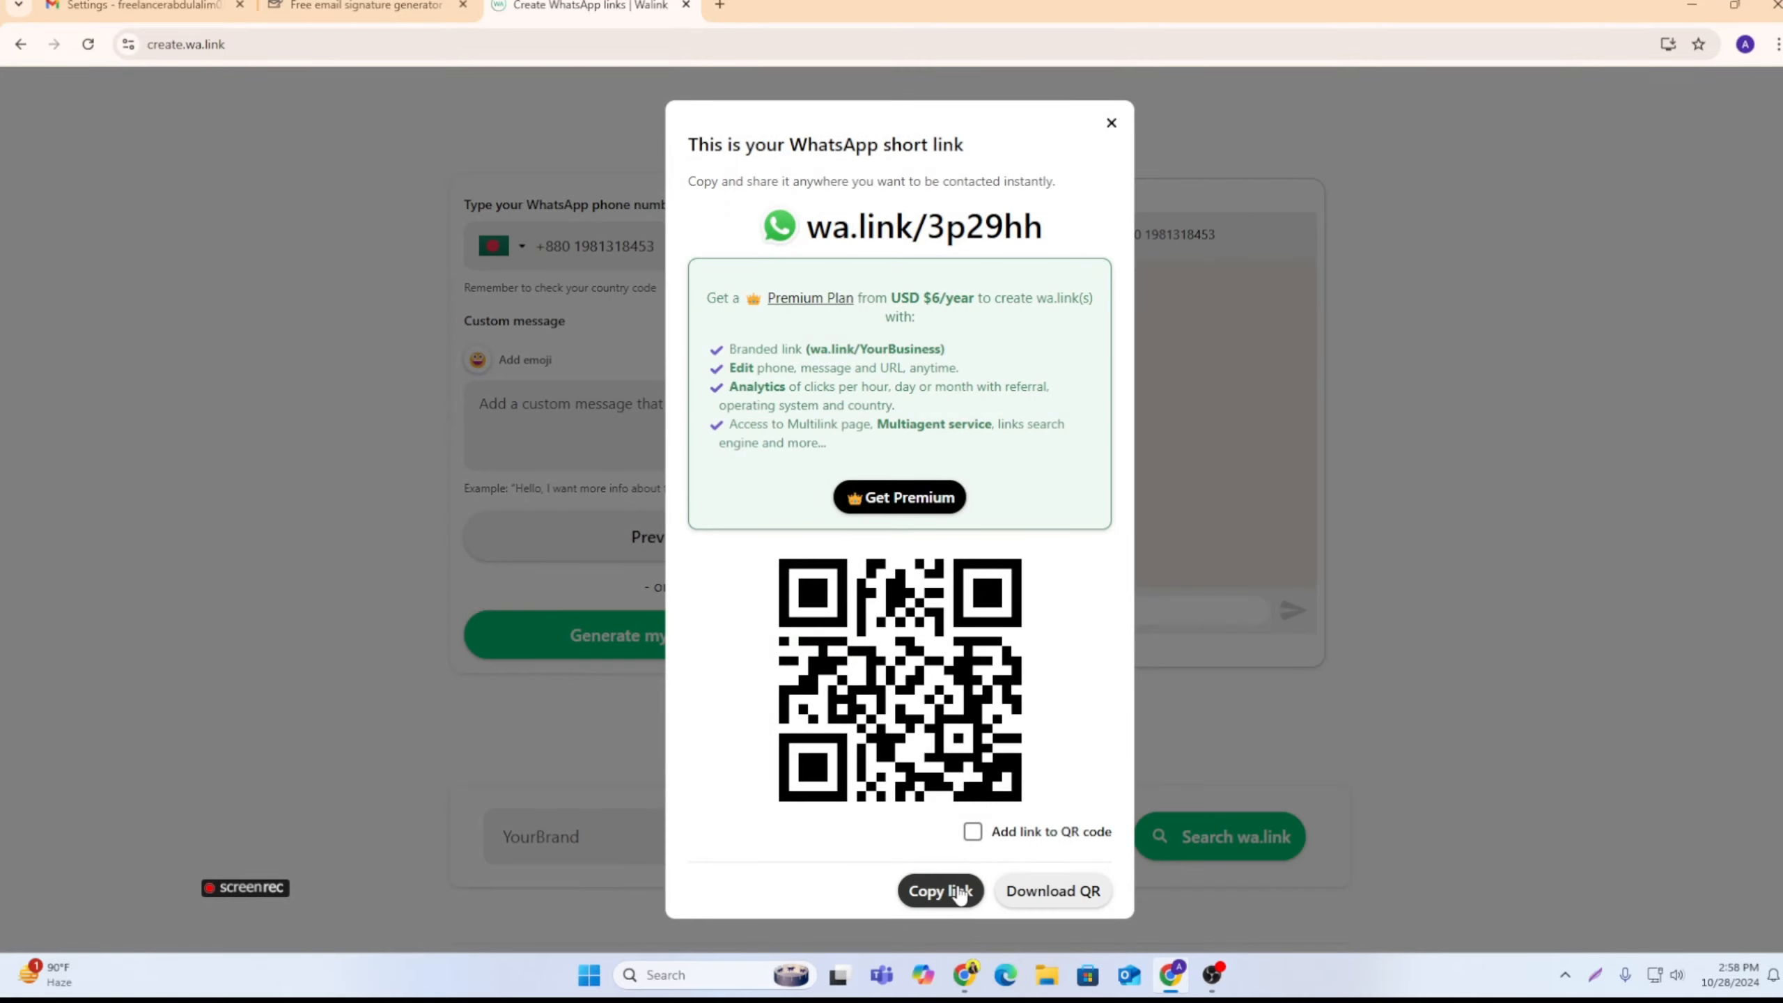
{"action": "left_click", "coordinate": [951, 891]}
Step: Go back to the signature generator and paste the copied wa.link URL as the signature's WhatsApp link
{"action": "left_click", "coordinate": [358, 6]}
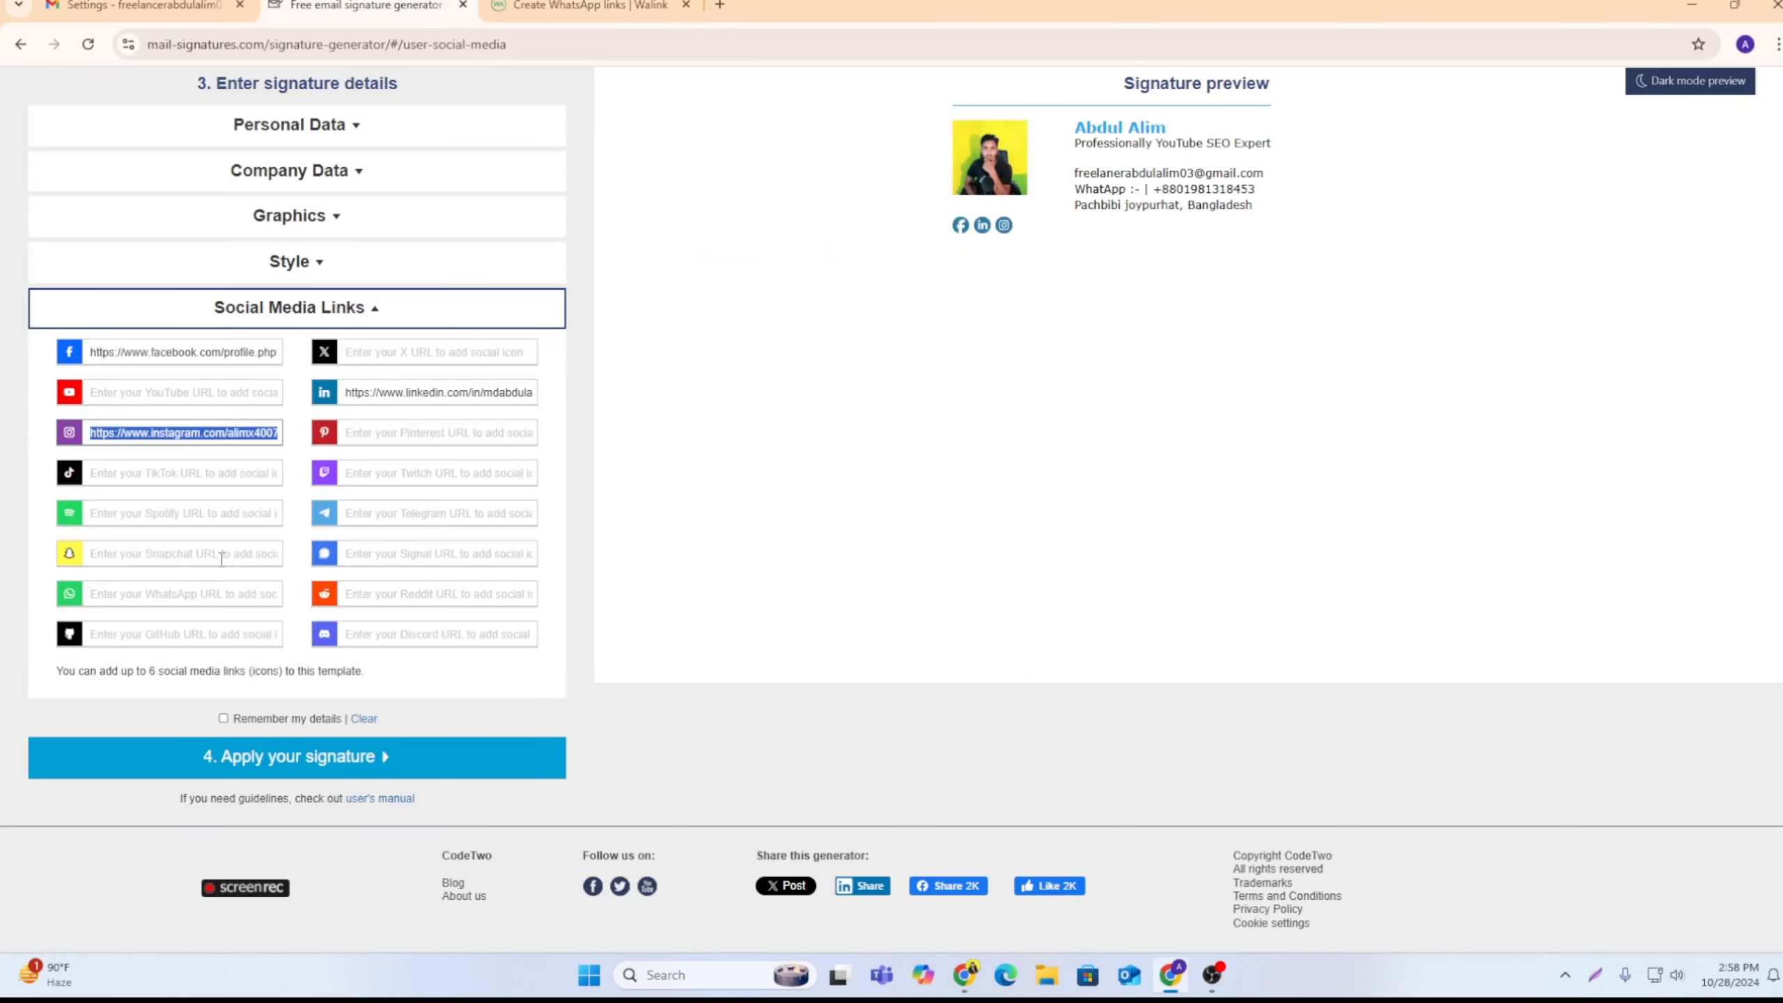
{"action": "left_click", "coordinate": [183, 592]}
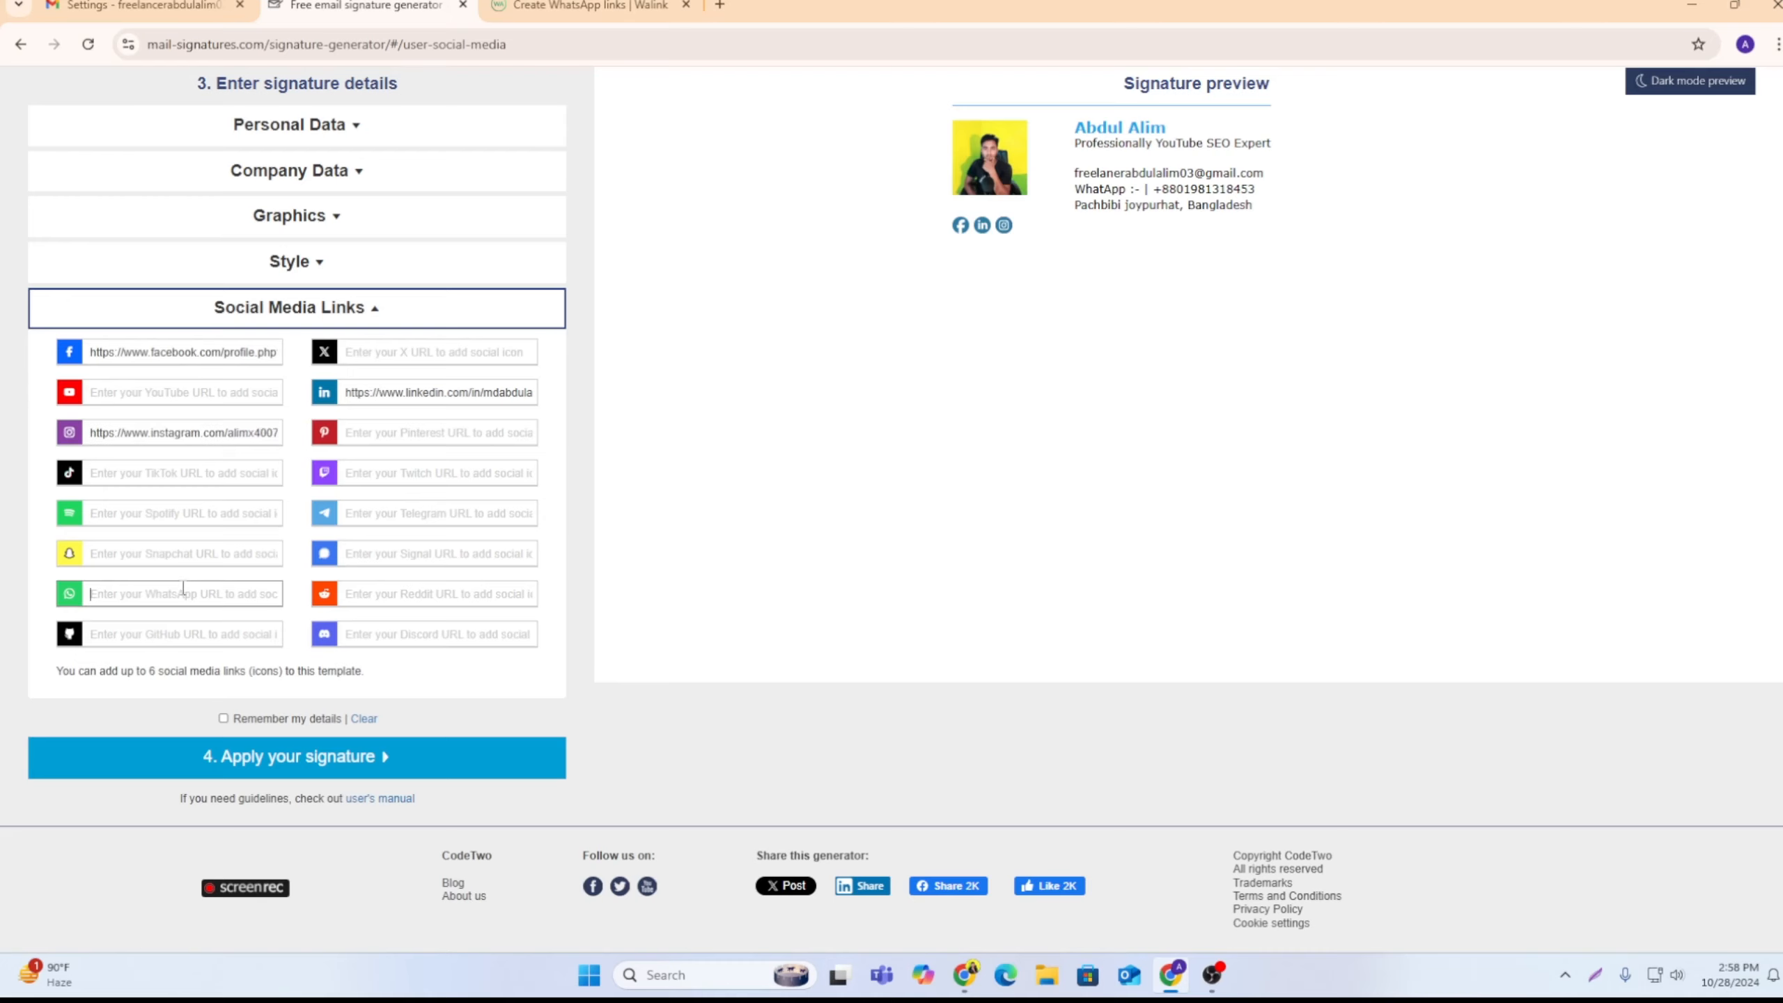
{"action": "key", "text": "ctrl+v"}
{"action": "scroll", "coordinate": [1032, 246], "scroll_direction": "up", "scroll_amount": 1}
{"action": "scroll", "coordinate": [1032, 246], "scroll_direction": "down", "scroll_amount": 1}
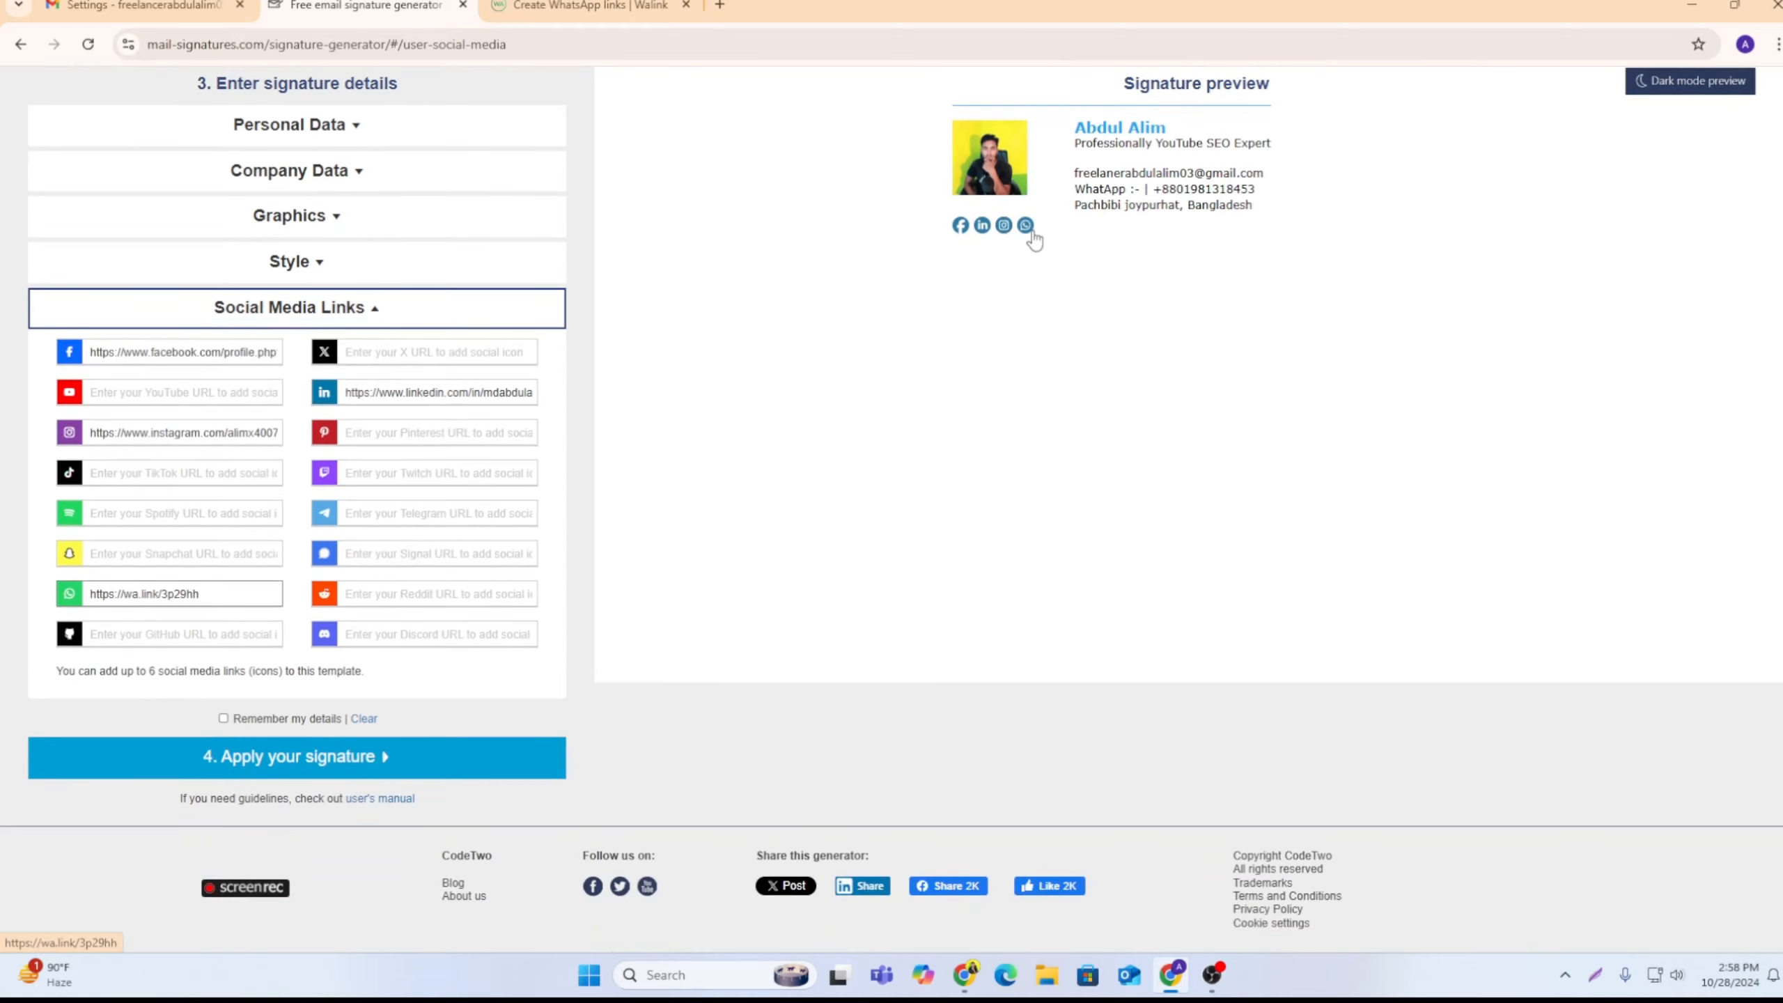
Step: Apply the finished signature in the generator and copy it to the clipboard from the Outlook instructions
{"action": "scroll", "coordinate": [1011, 256], "scroll_direction": "up", "scroll_amount": 1}
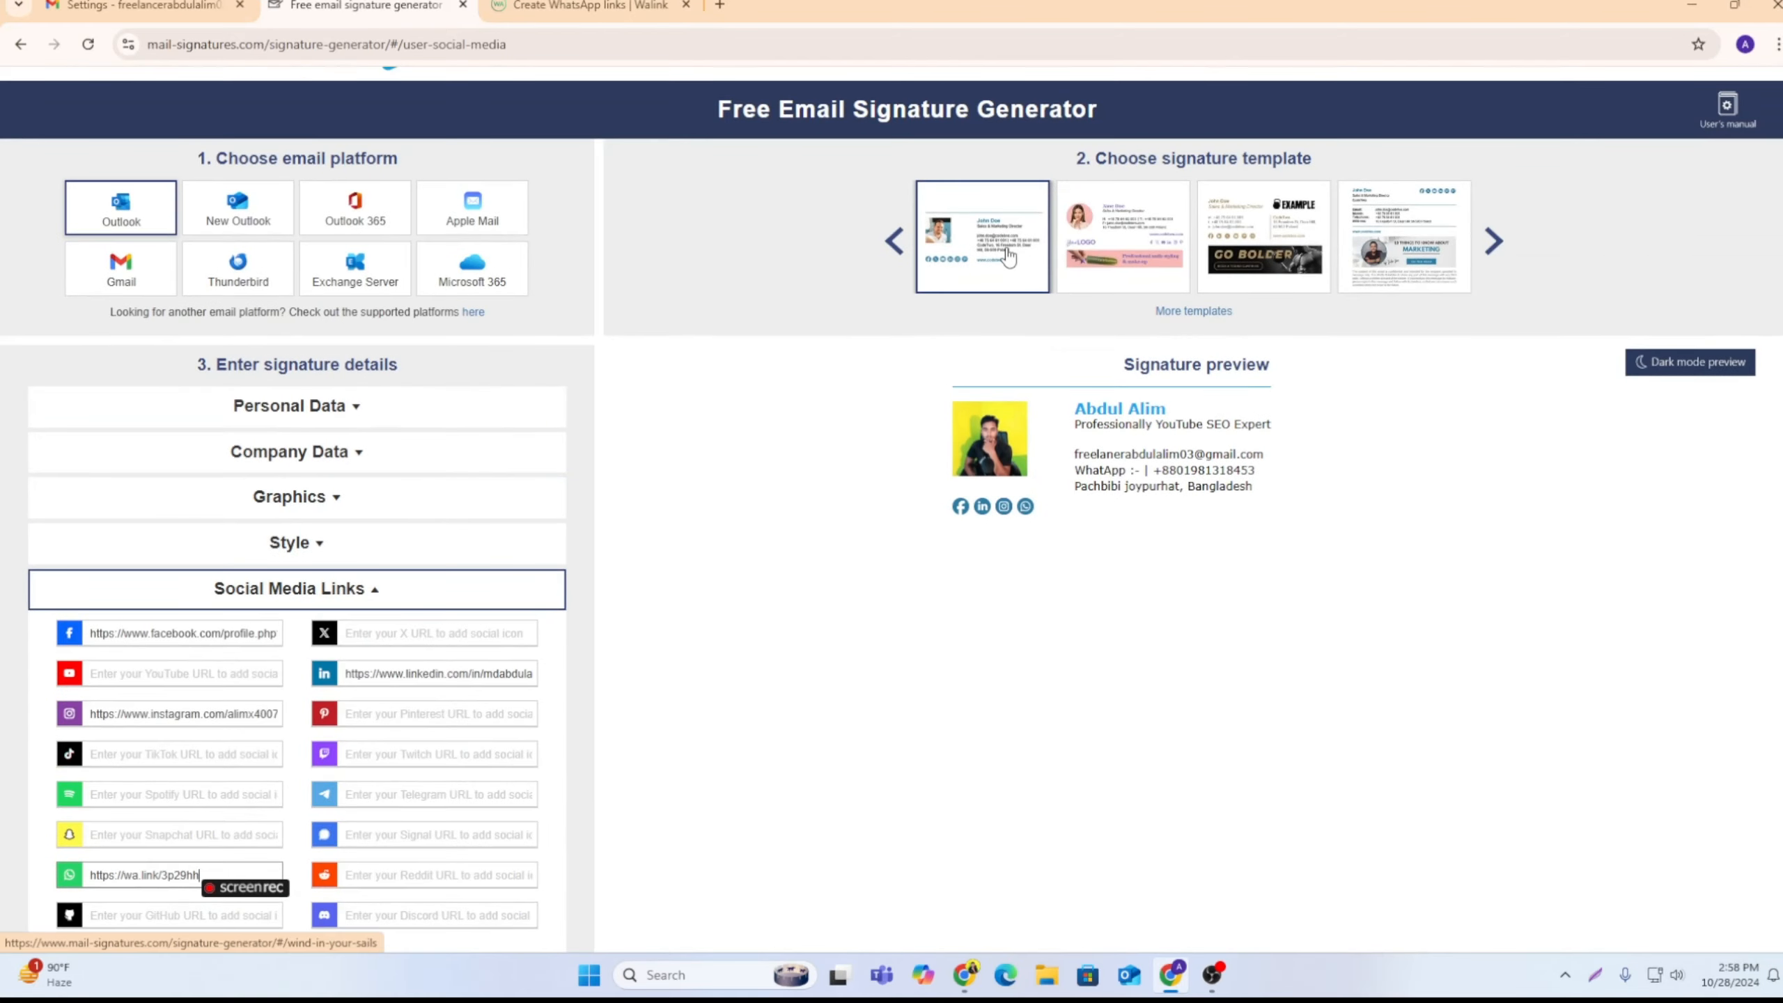
{"action": "scroll", "coordinate": [638, 569], "scroll_direction": "down", "scroll_amount": 1}
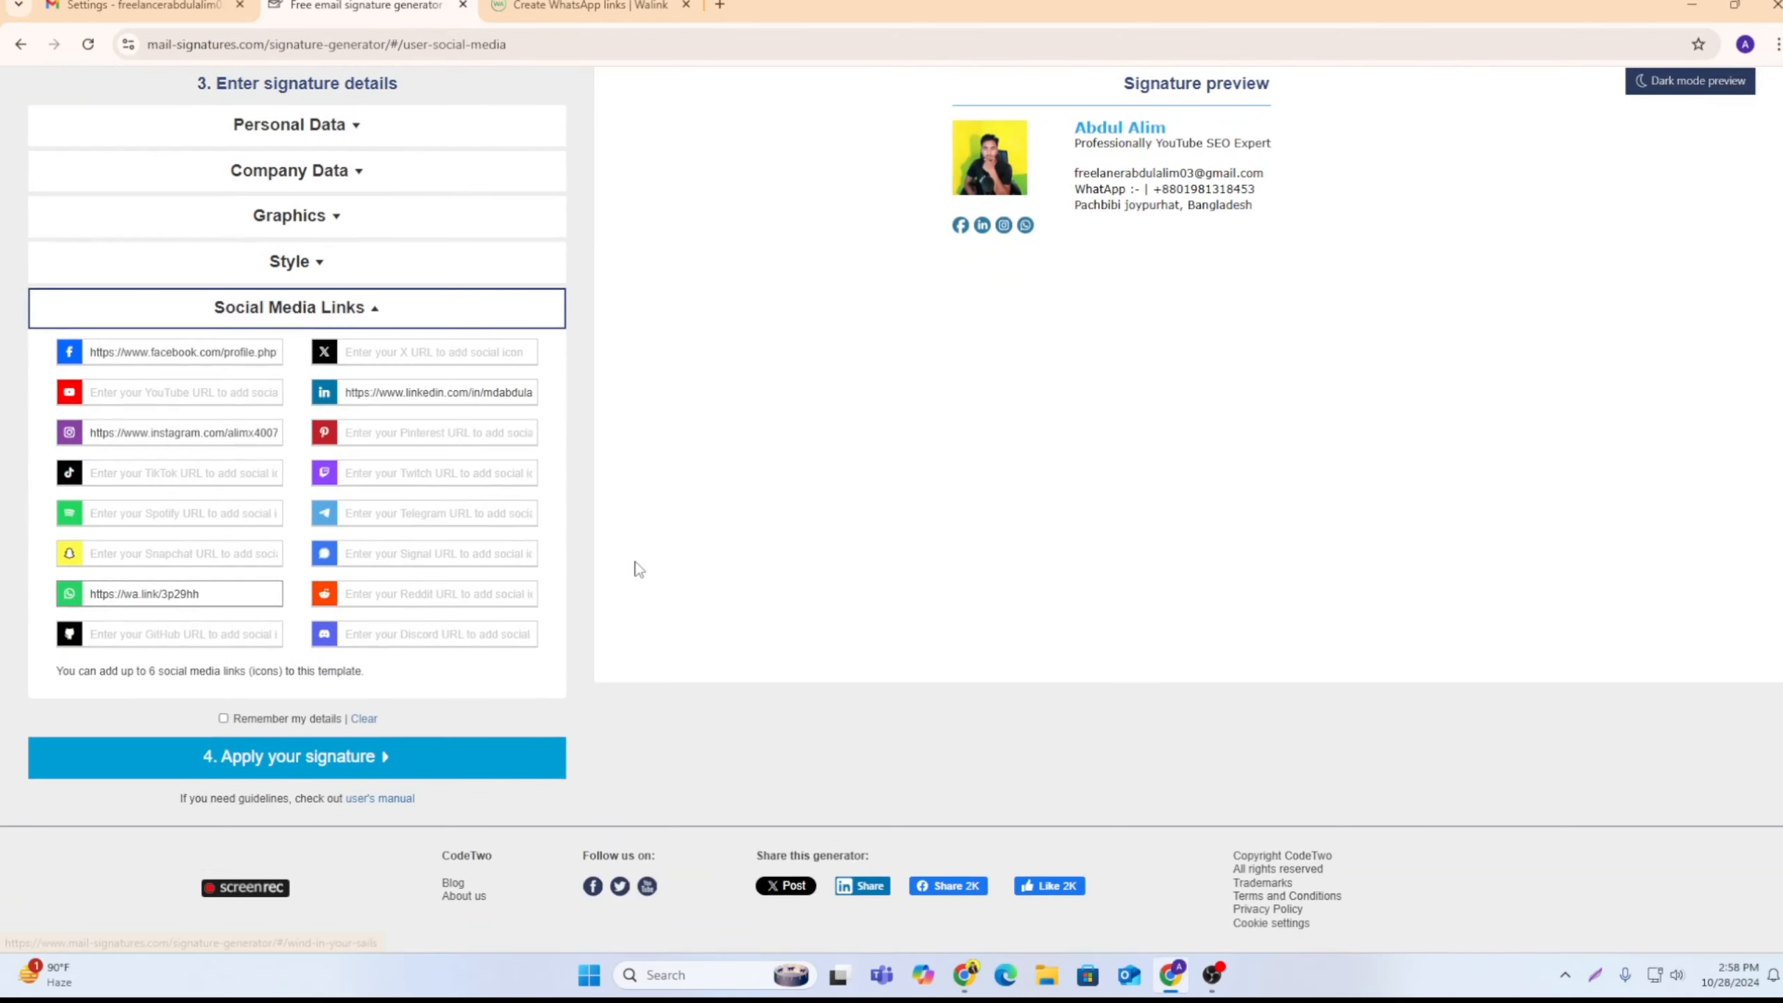
{"action": "left_click", "coordinate": [275, 761]}
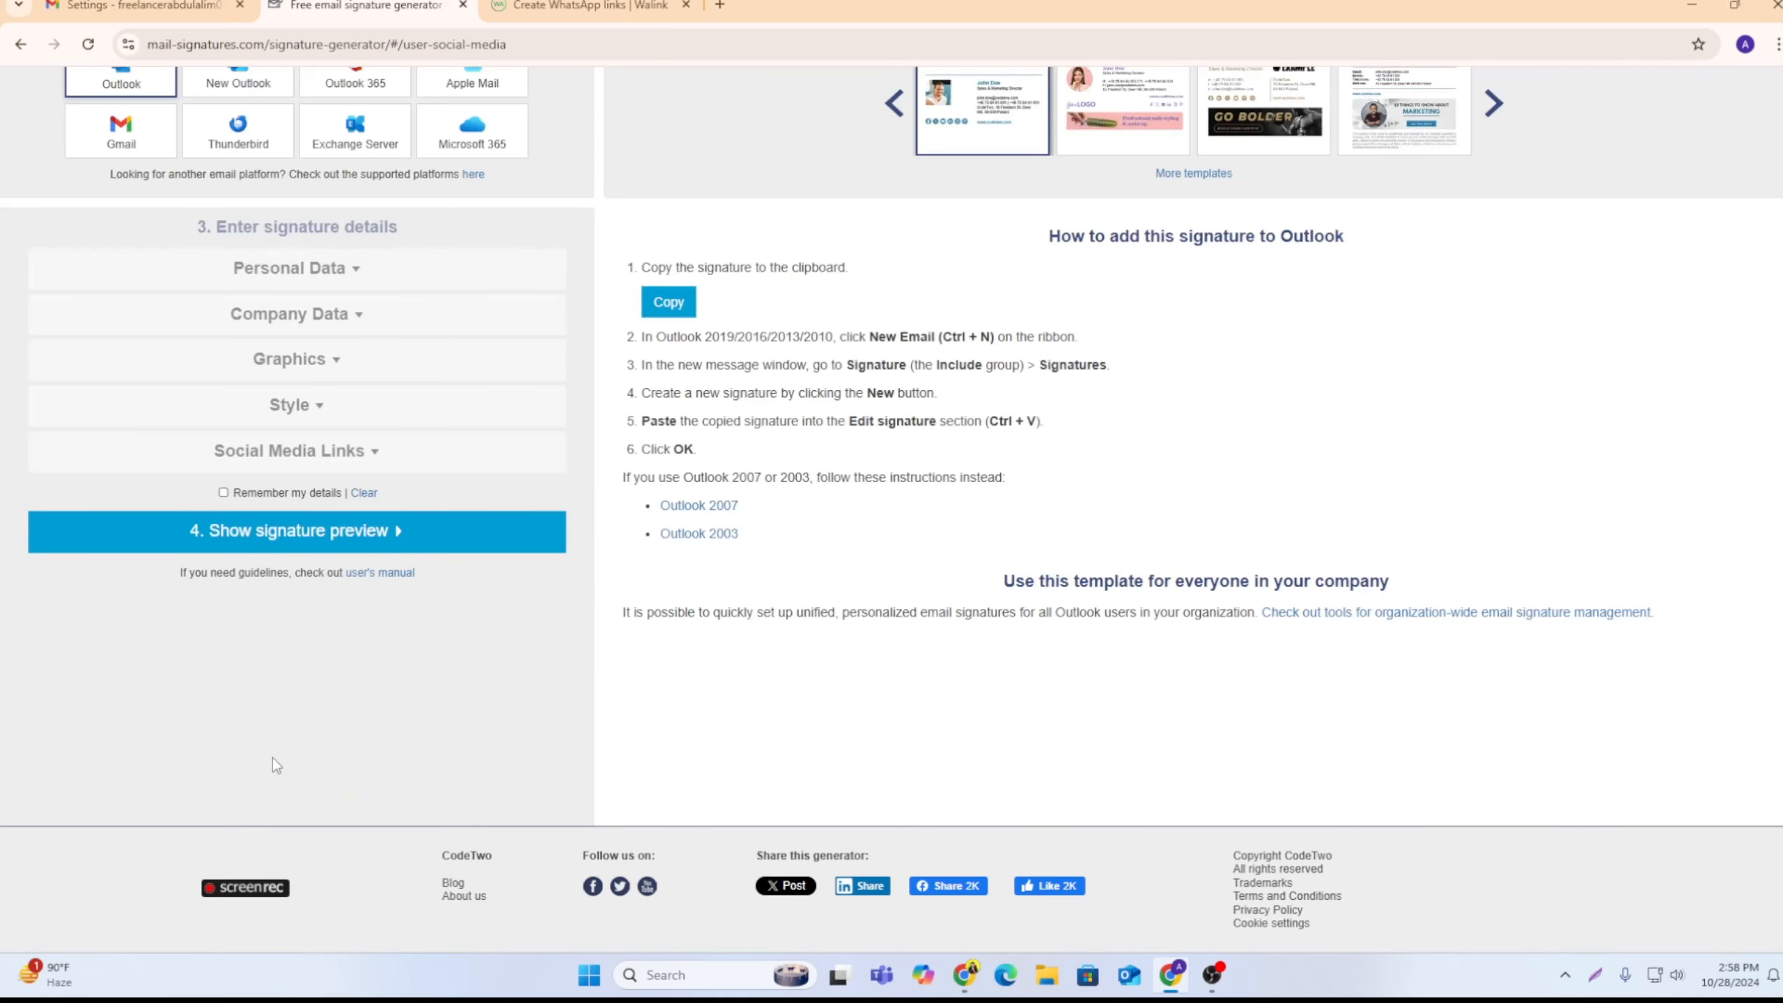
{"action": "scroll", "coordinate": [273, 758], "scroll_direction": "up", "scroll_amount": 1}
{"action": "left_click", "coordinate": [681, 416]}
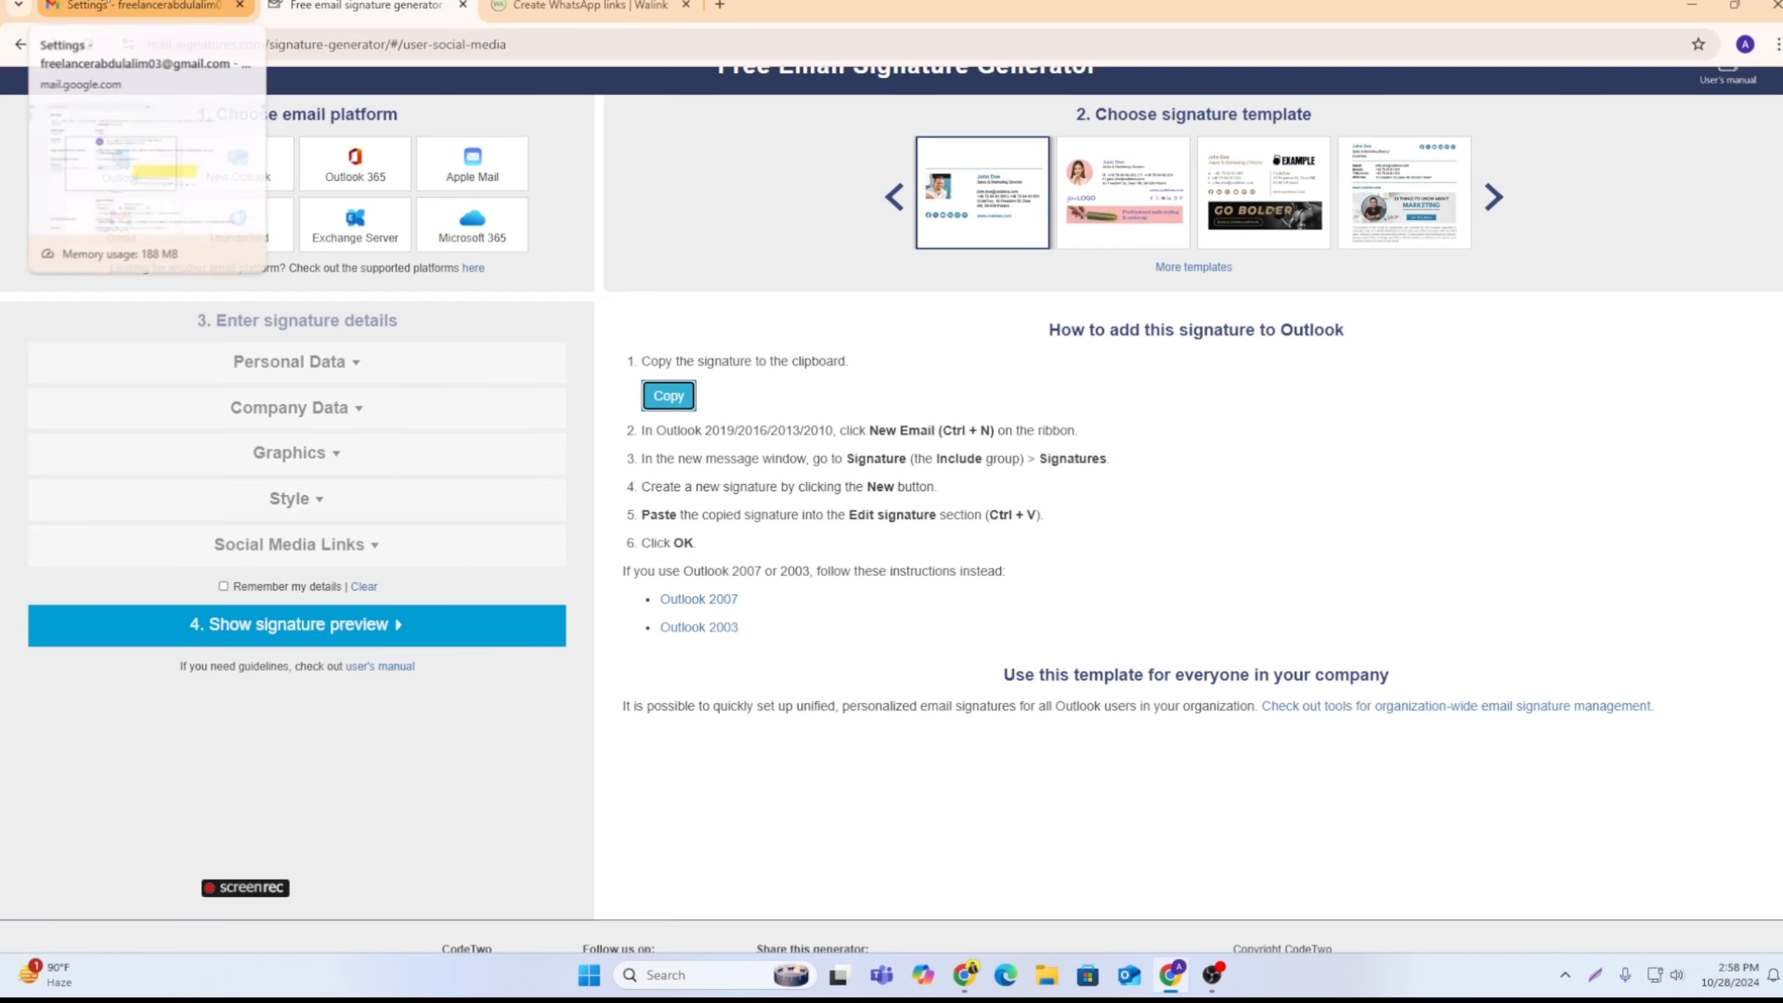
Step: In the Gmail settings, remove the yellow image from the existing signature and paste the copied signature in its place
{"action": "left_click", "coordinate": [141, 6]}
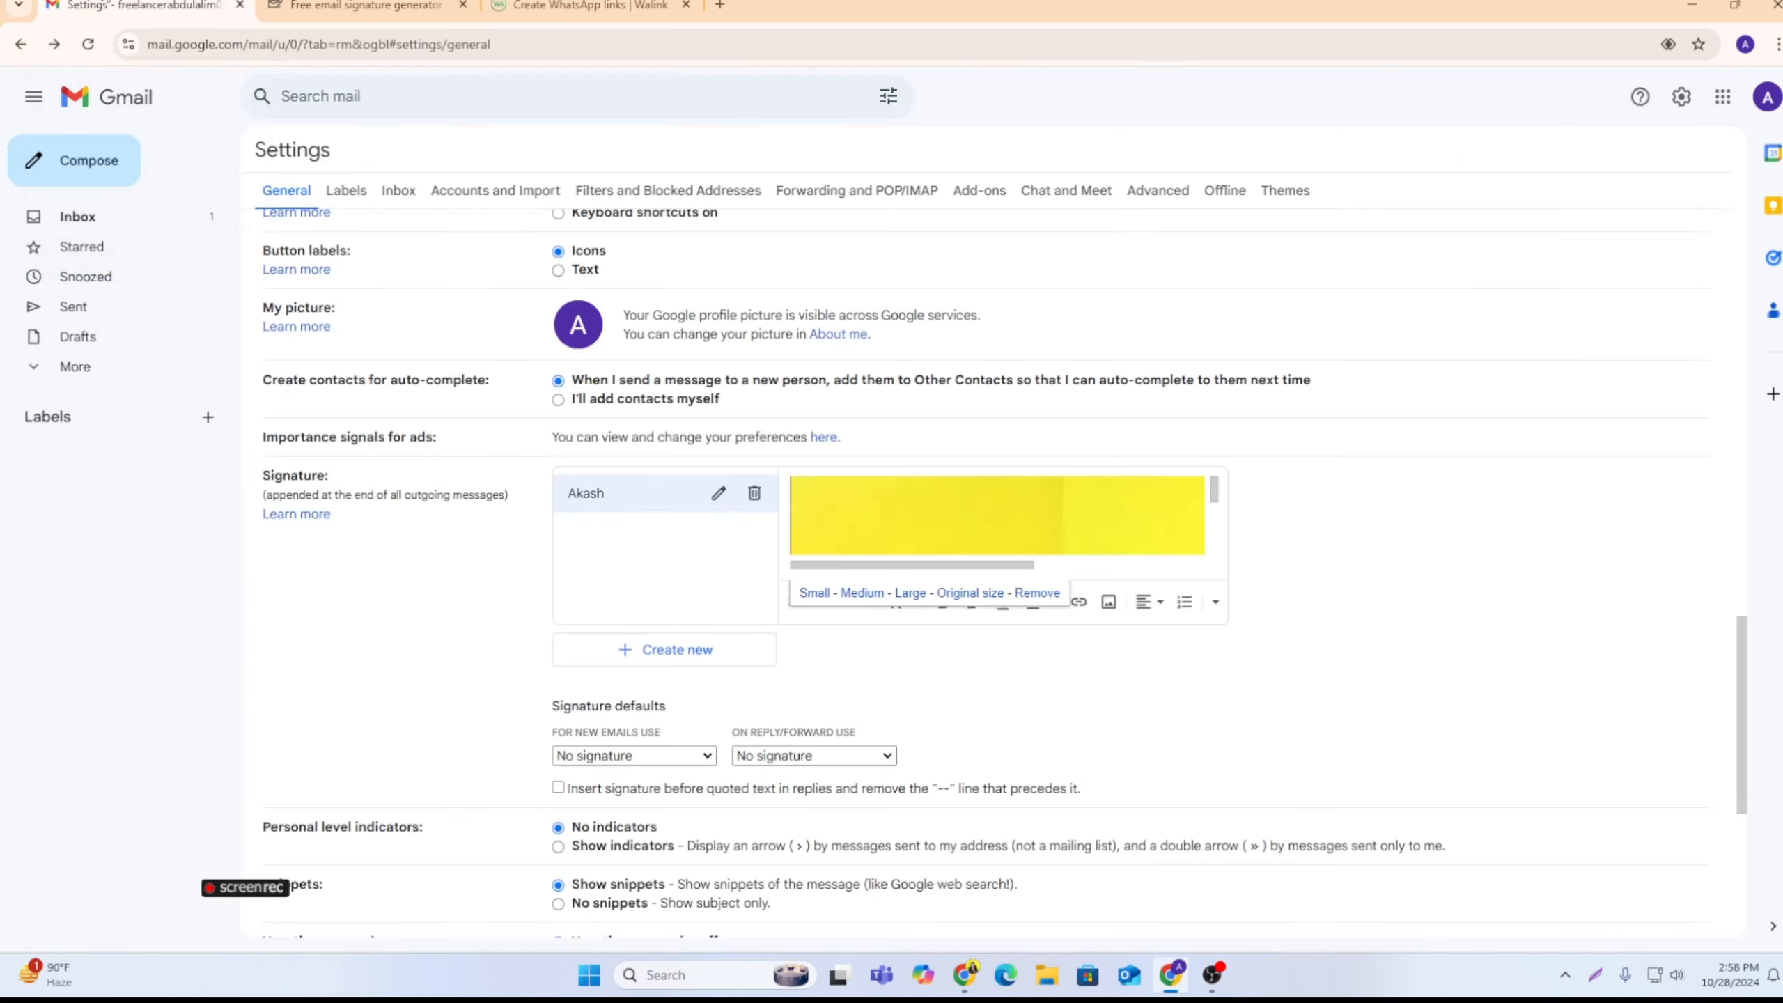
{"action": "left_click", "coordinate": [1053, 602]}
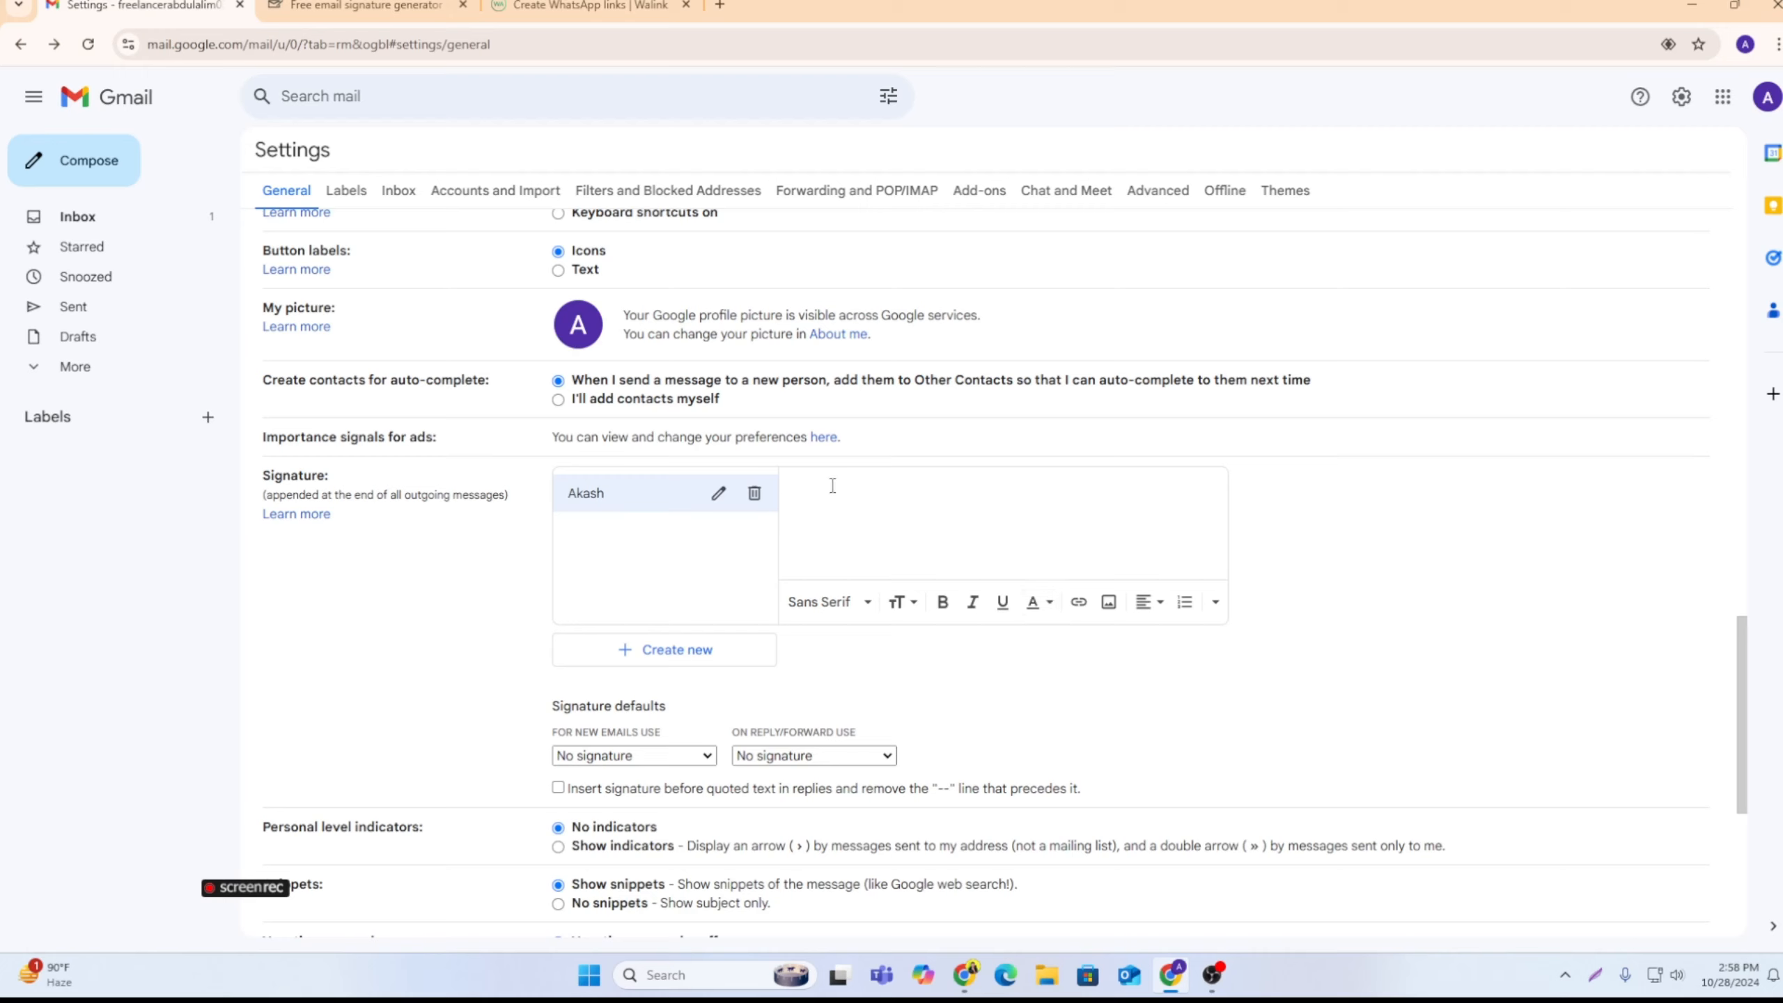
{"action": "key", "text": "ctrl+v"}
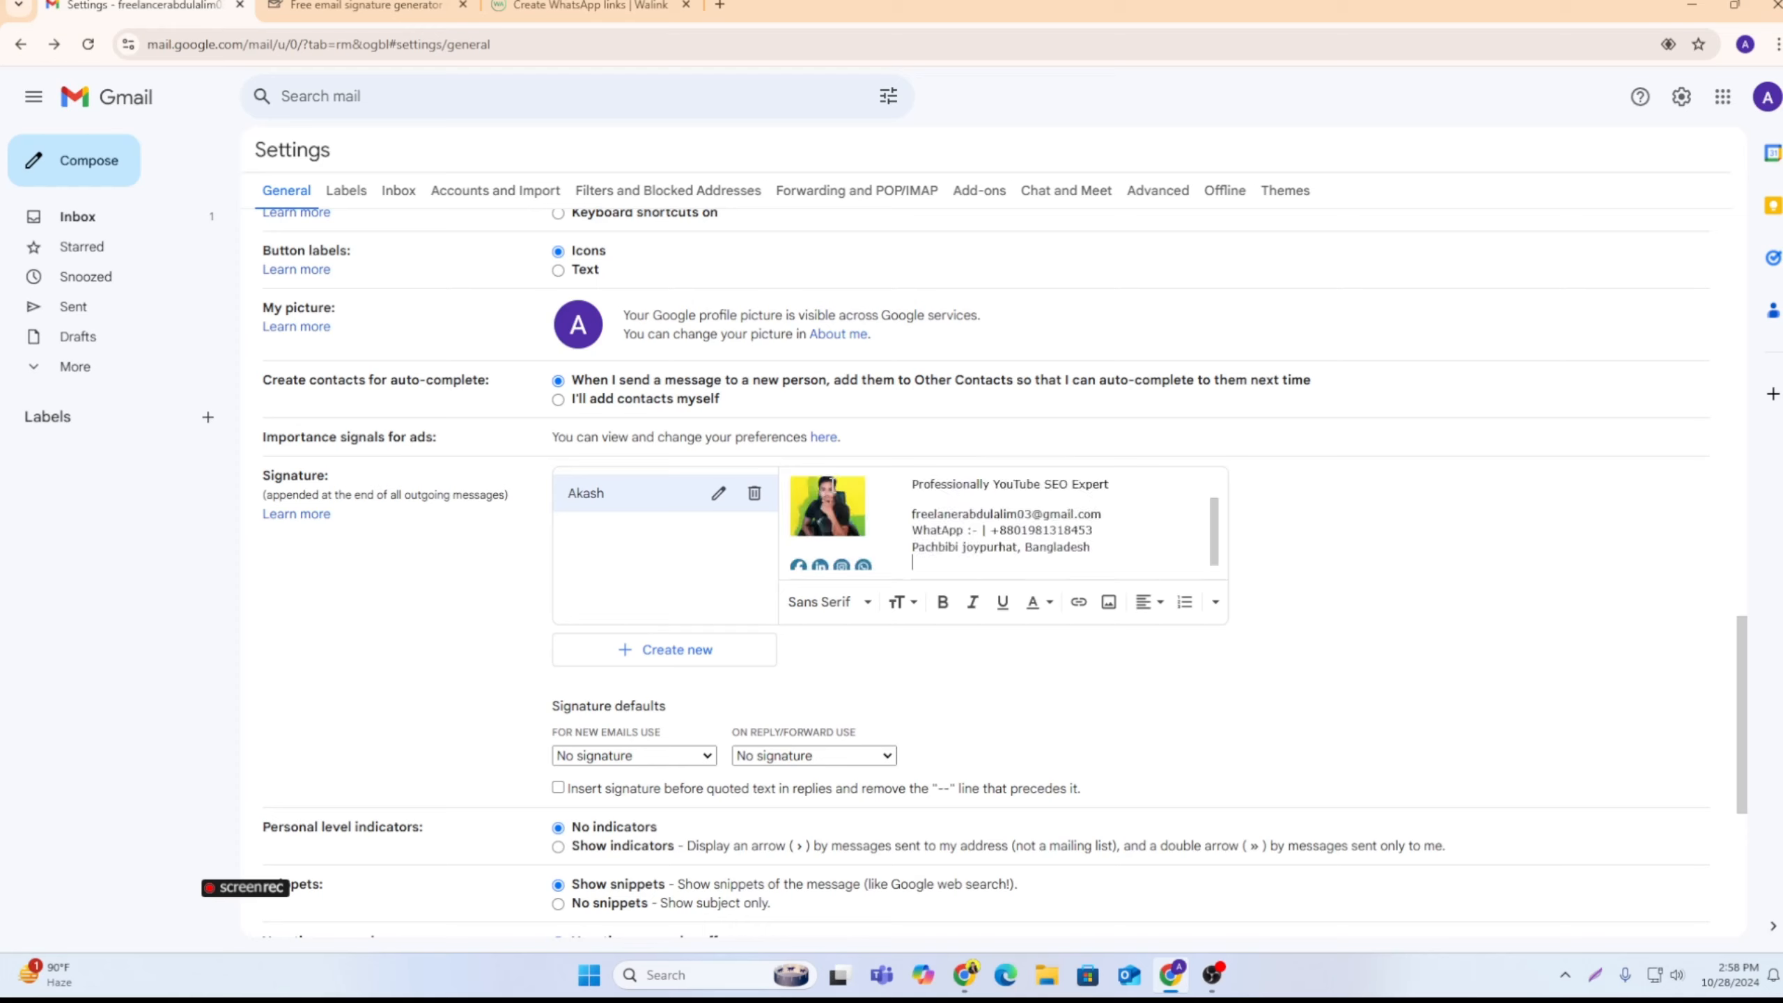
{"action": "scroll", "coordinate": [1016, 528], "scroll_direction": "up", "scroll_amount": 2}
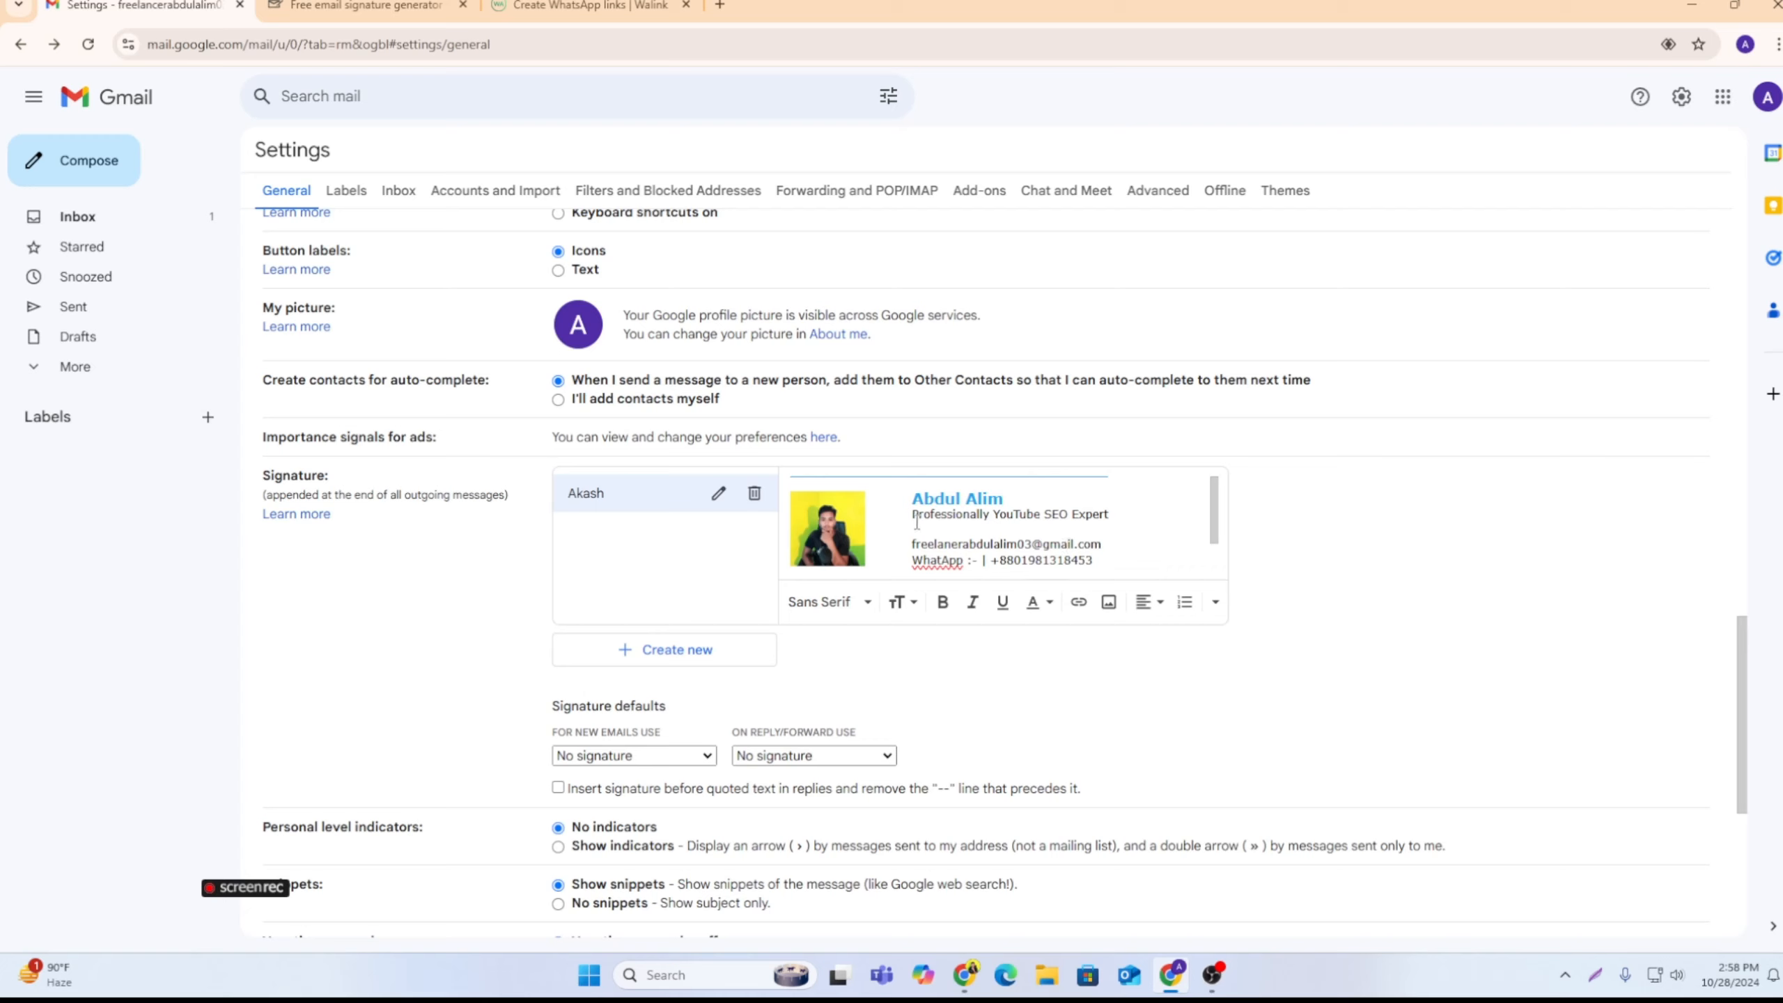
Step: Colour the job title line "Professionally YouTube SEO Expert" red in the Gmail signature
{"action": "left_click_drag", "start_coordinate": [913, 514], "coordinate": [1115, 515]}
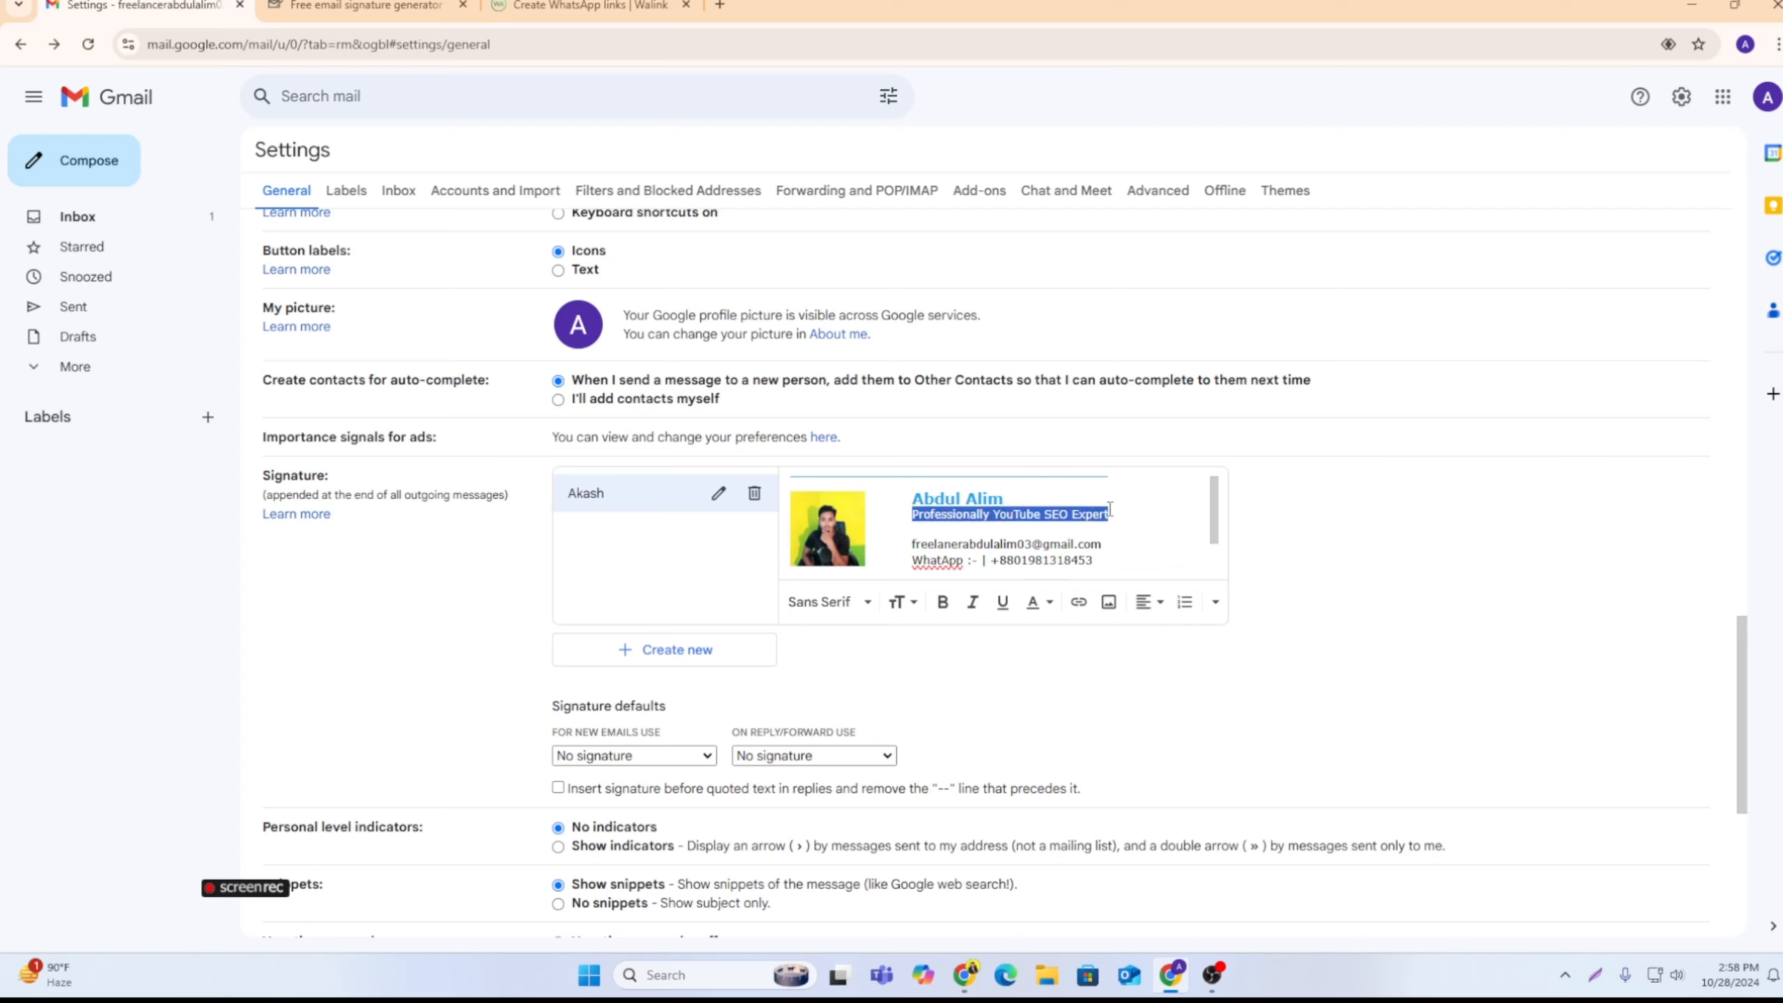
{"action": "left_click", "coordinate": [1041, 608]}
{"action": "left_click", "coordinate": [919, 467]}
{"action": "left_click", "coordinate": [1146, 532]}
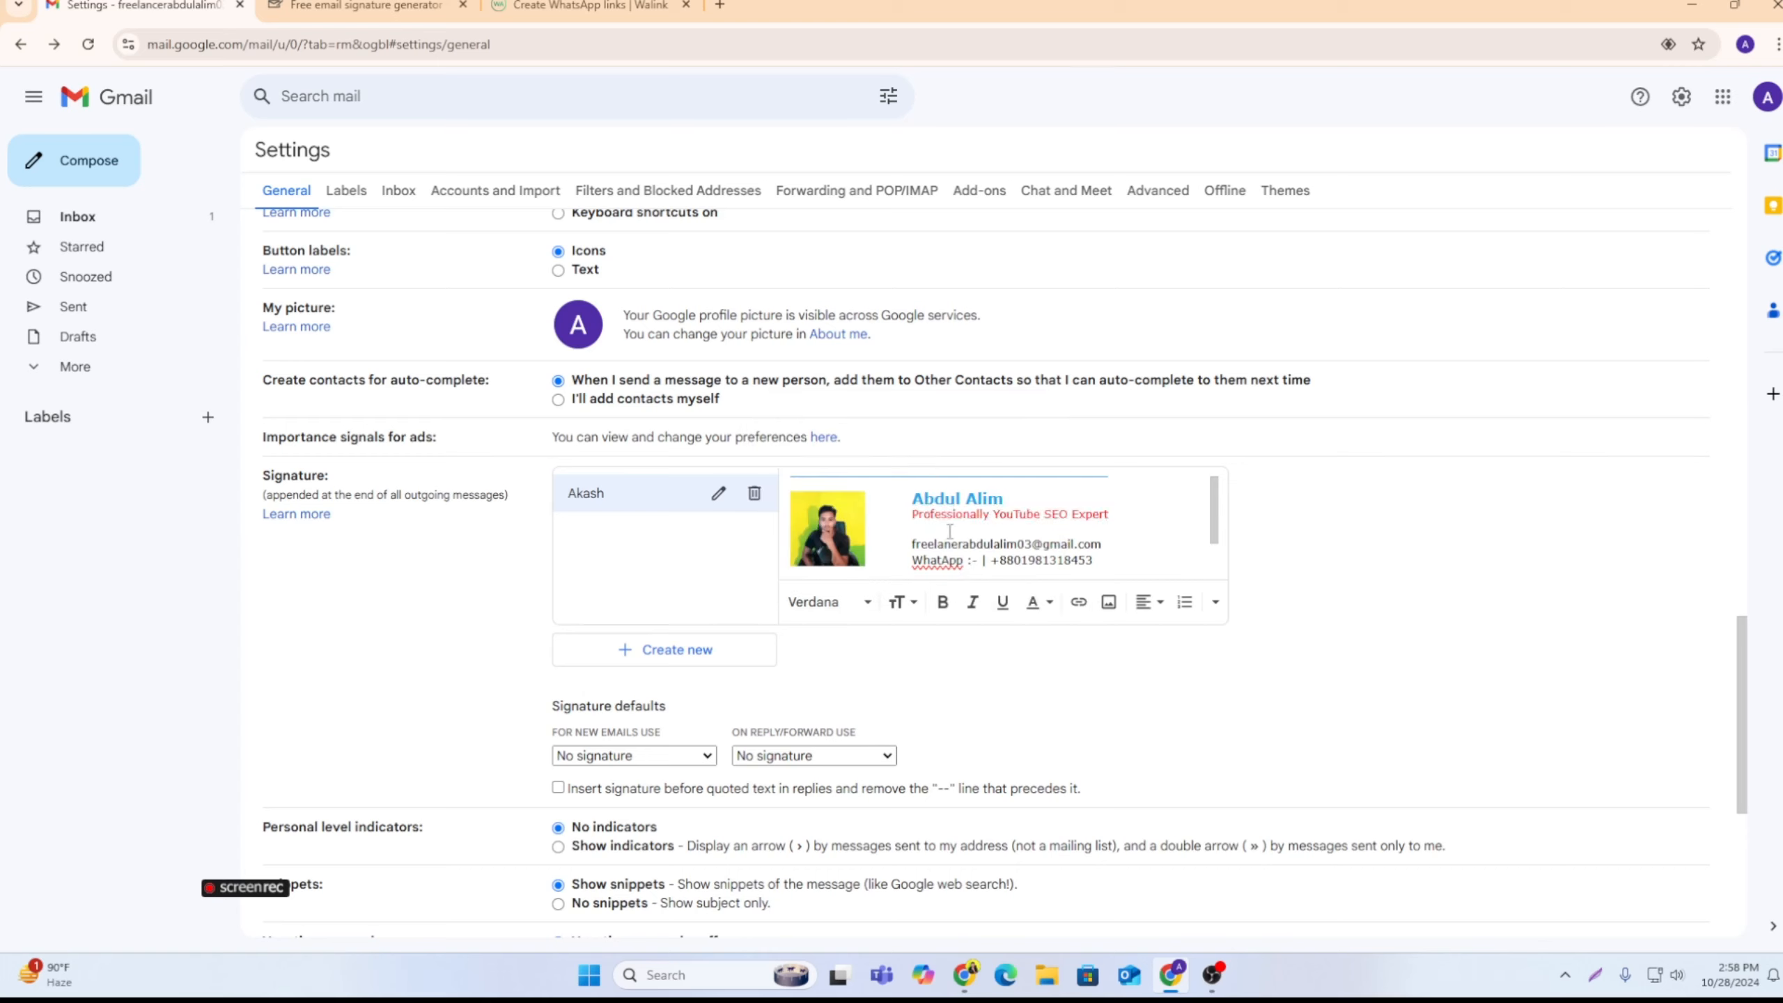
{"action": "scroll", "coordinate": [950, 555], "scroll_direction": "down", "scroll_amount": 1}
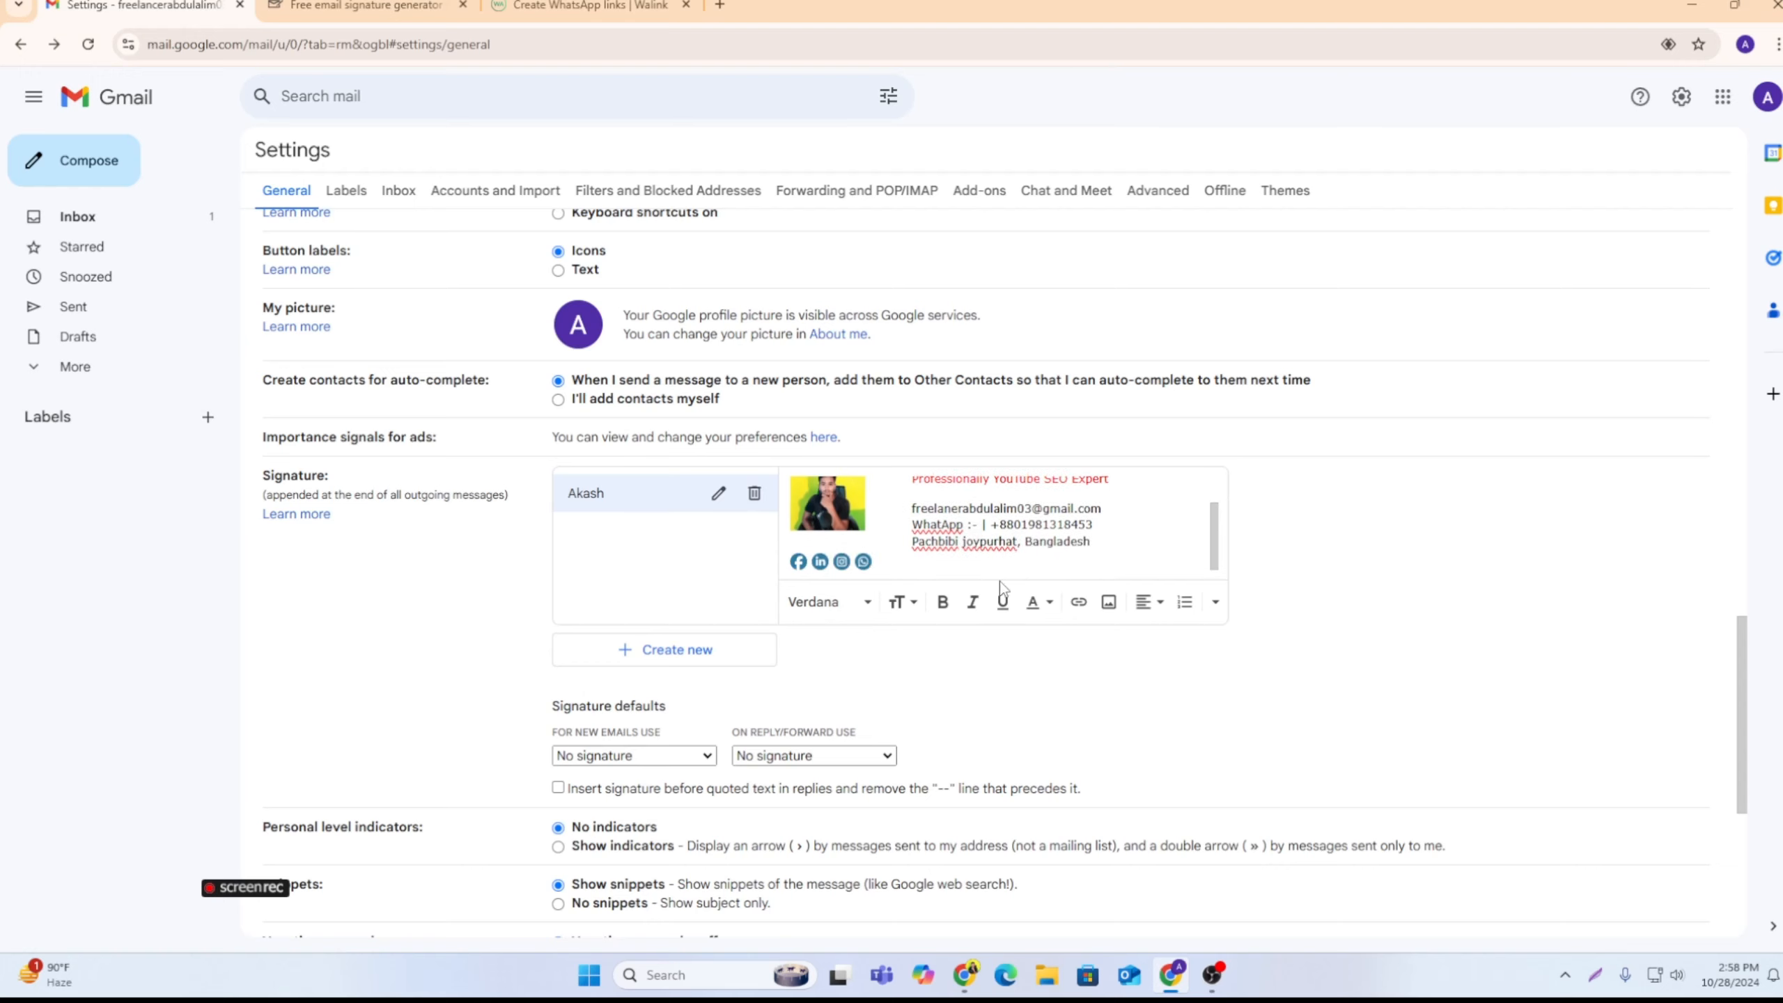
{"action": "scroll", "coordinate": [865, 559], "scroll_direction": "up", "scroll_amount": 1}
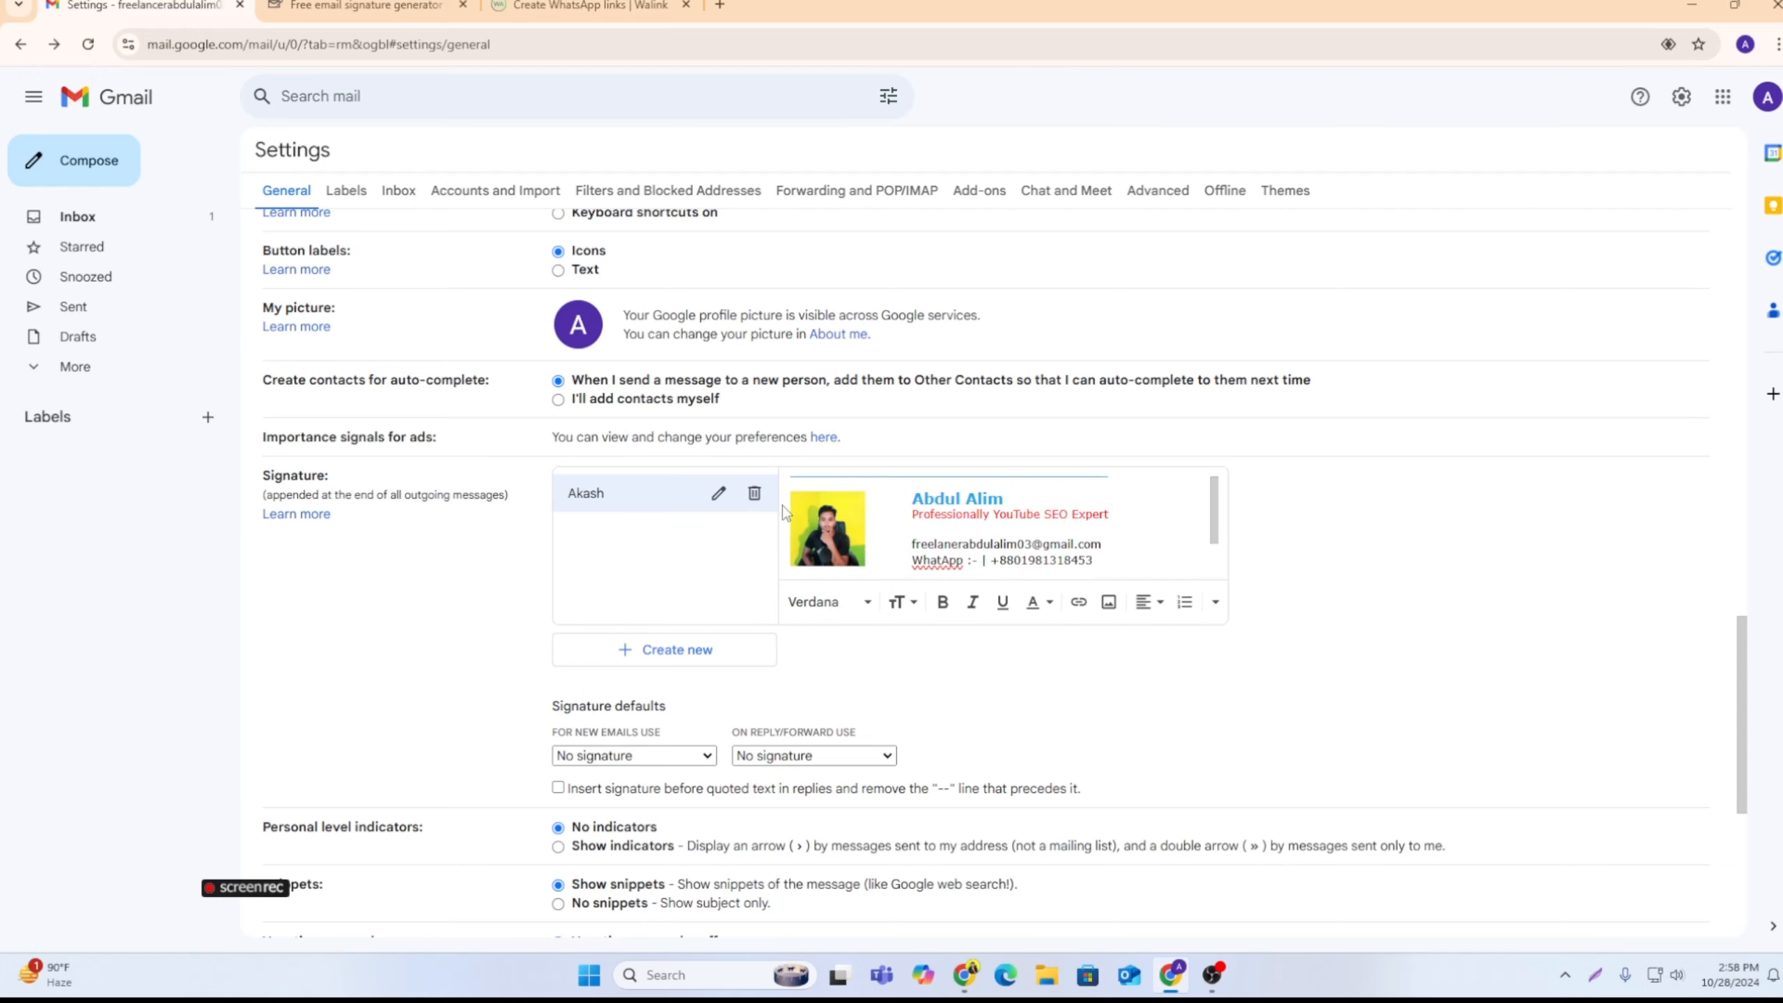
{"action": "scroll", "coordinate": [780, 511], "scroll_direction": "down", "scroll_amount": 1}
{"action": "scroll", "coordinate": [828, 464], "scroll_direction": "down", "scroll_amount": 1}
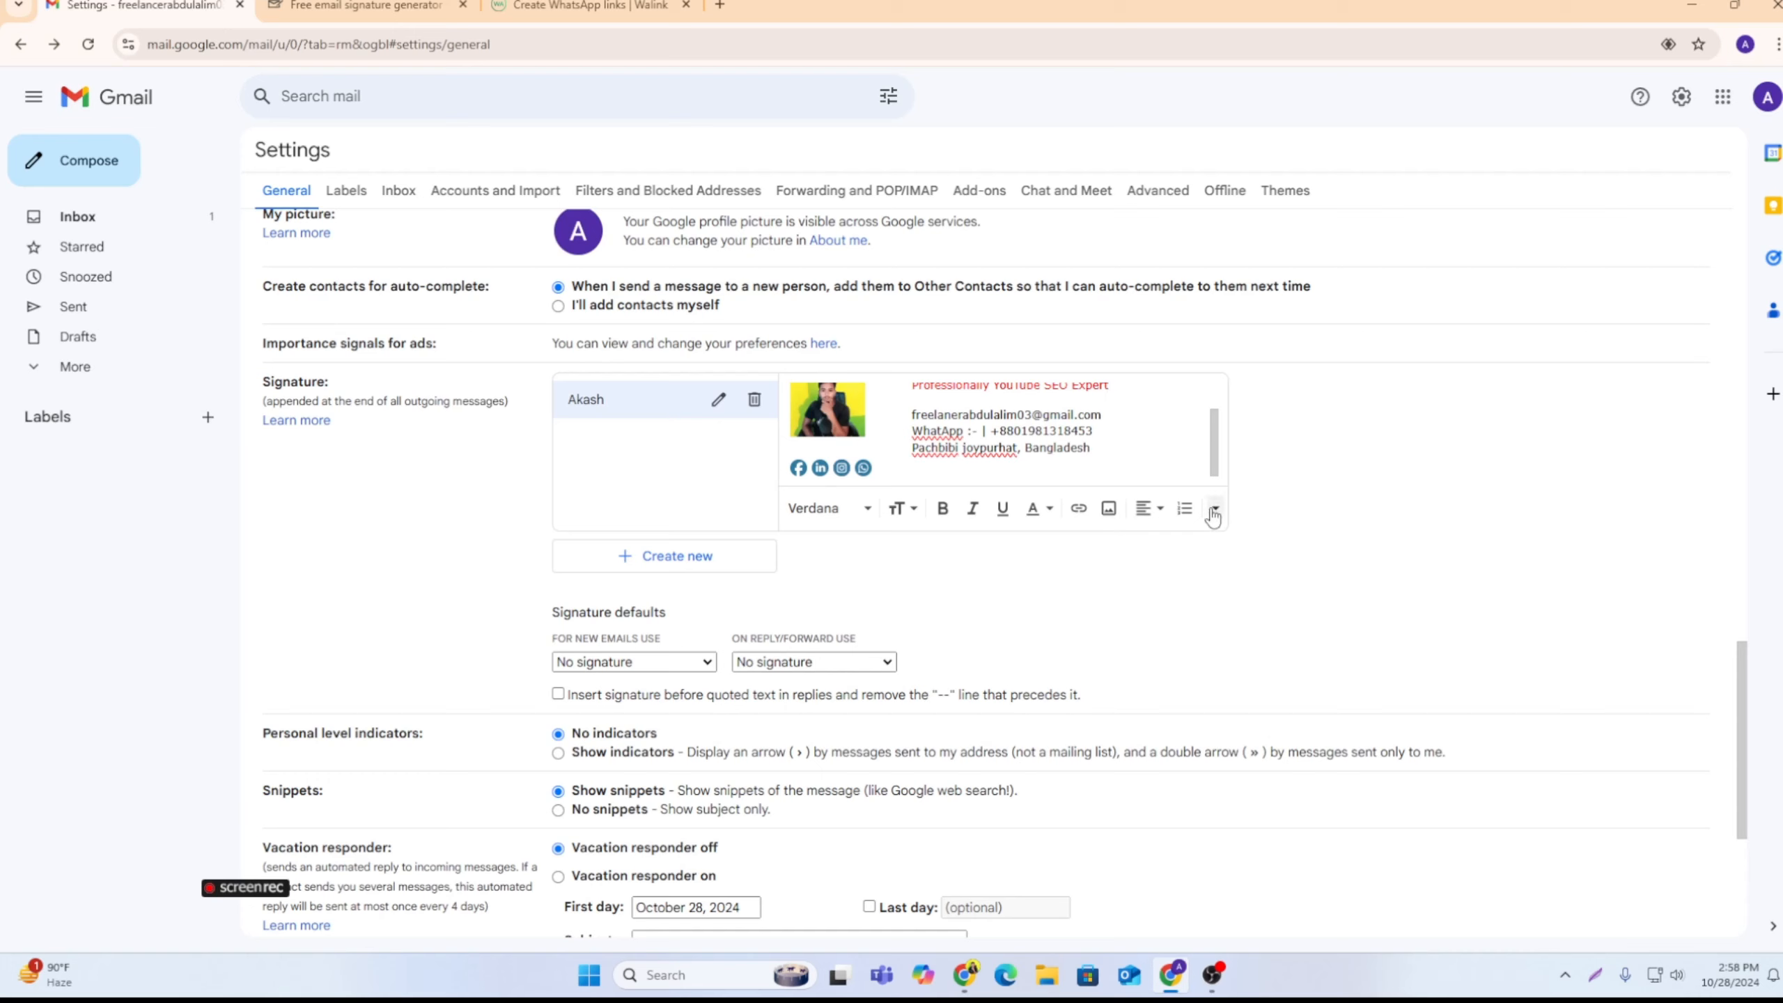
{"action": "key", "text": "super+shift+s"}
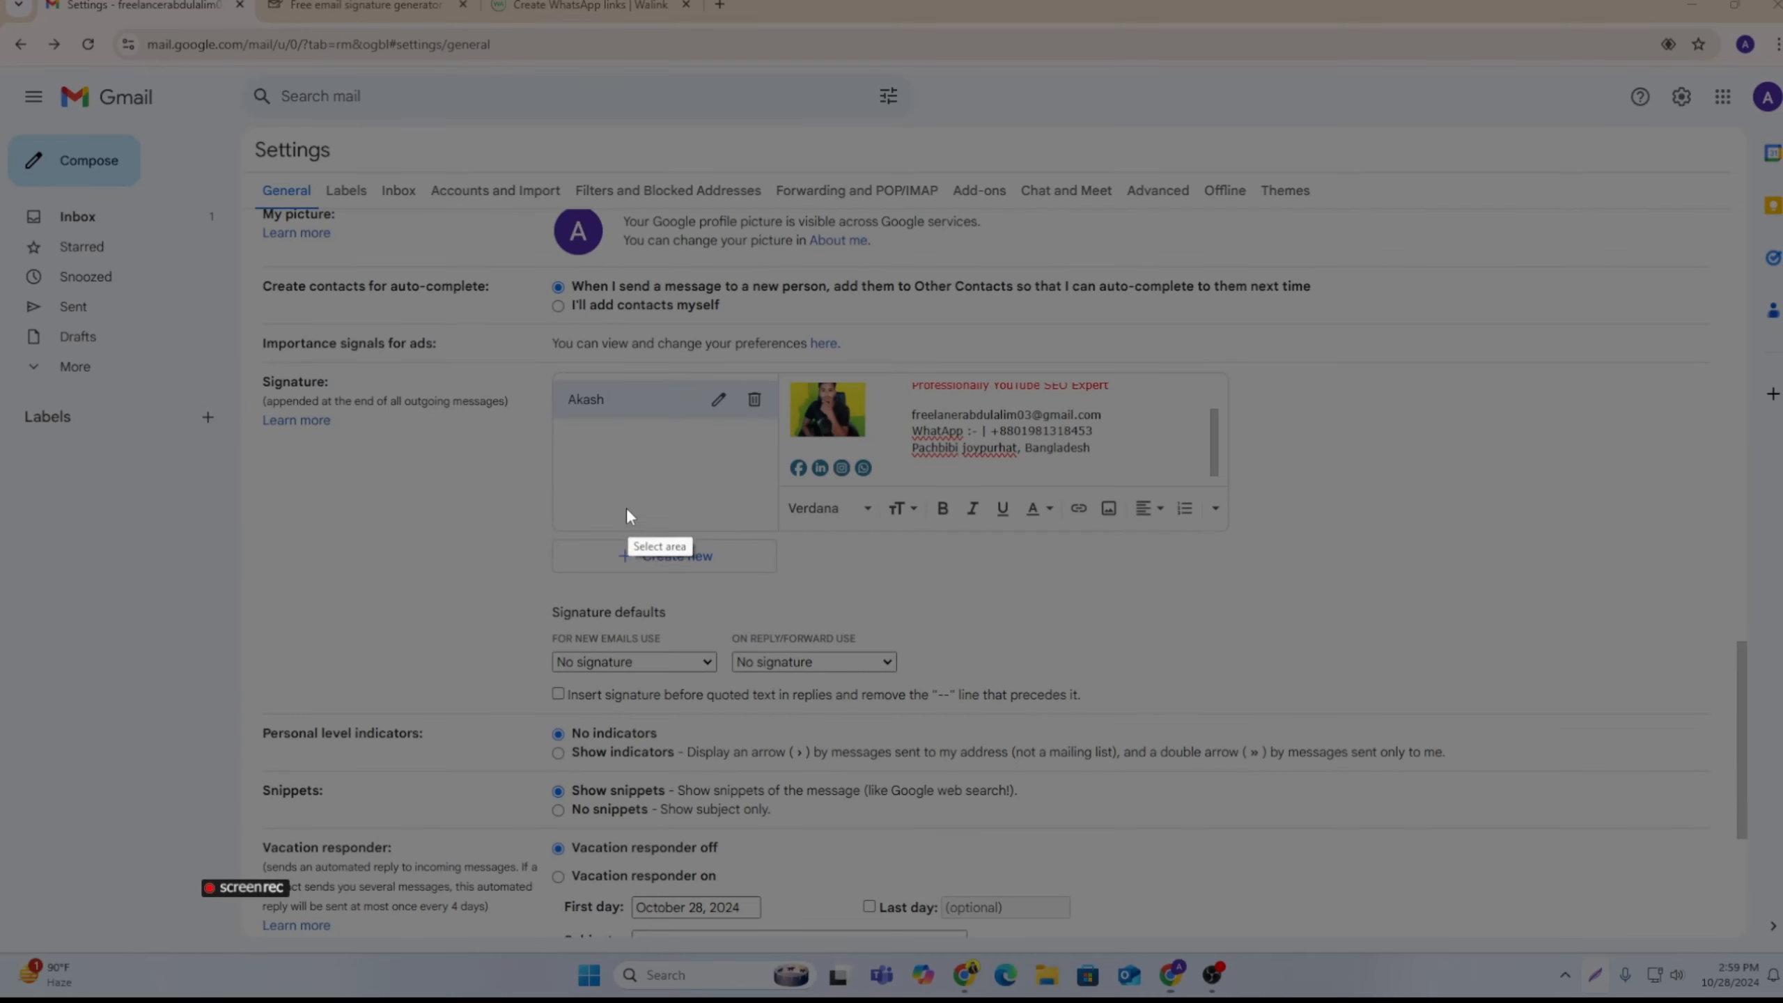
{"action": "mouse_move", "coordinate": [527, 551]}
{"action": "left_mouse_down"}
{"action": "mouse_move", "coordinate": [915, 712]}
{"action": "mouse_move", "coordinate": [972, 714]}
{"action": "left_mouse_up"}
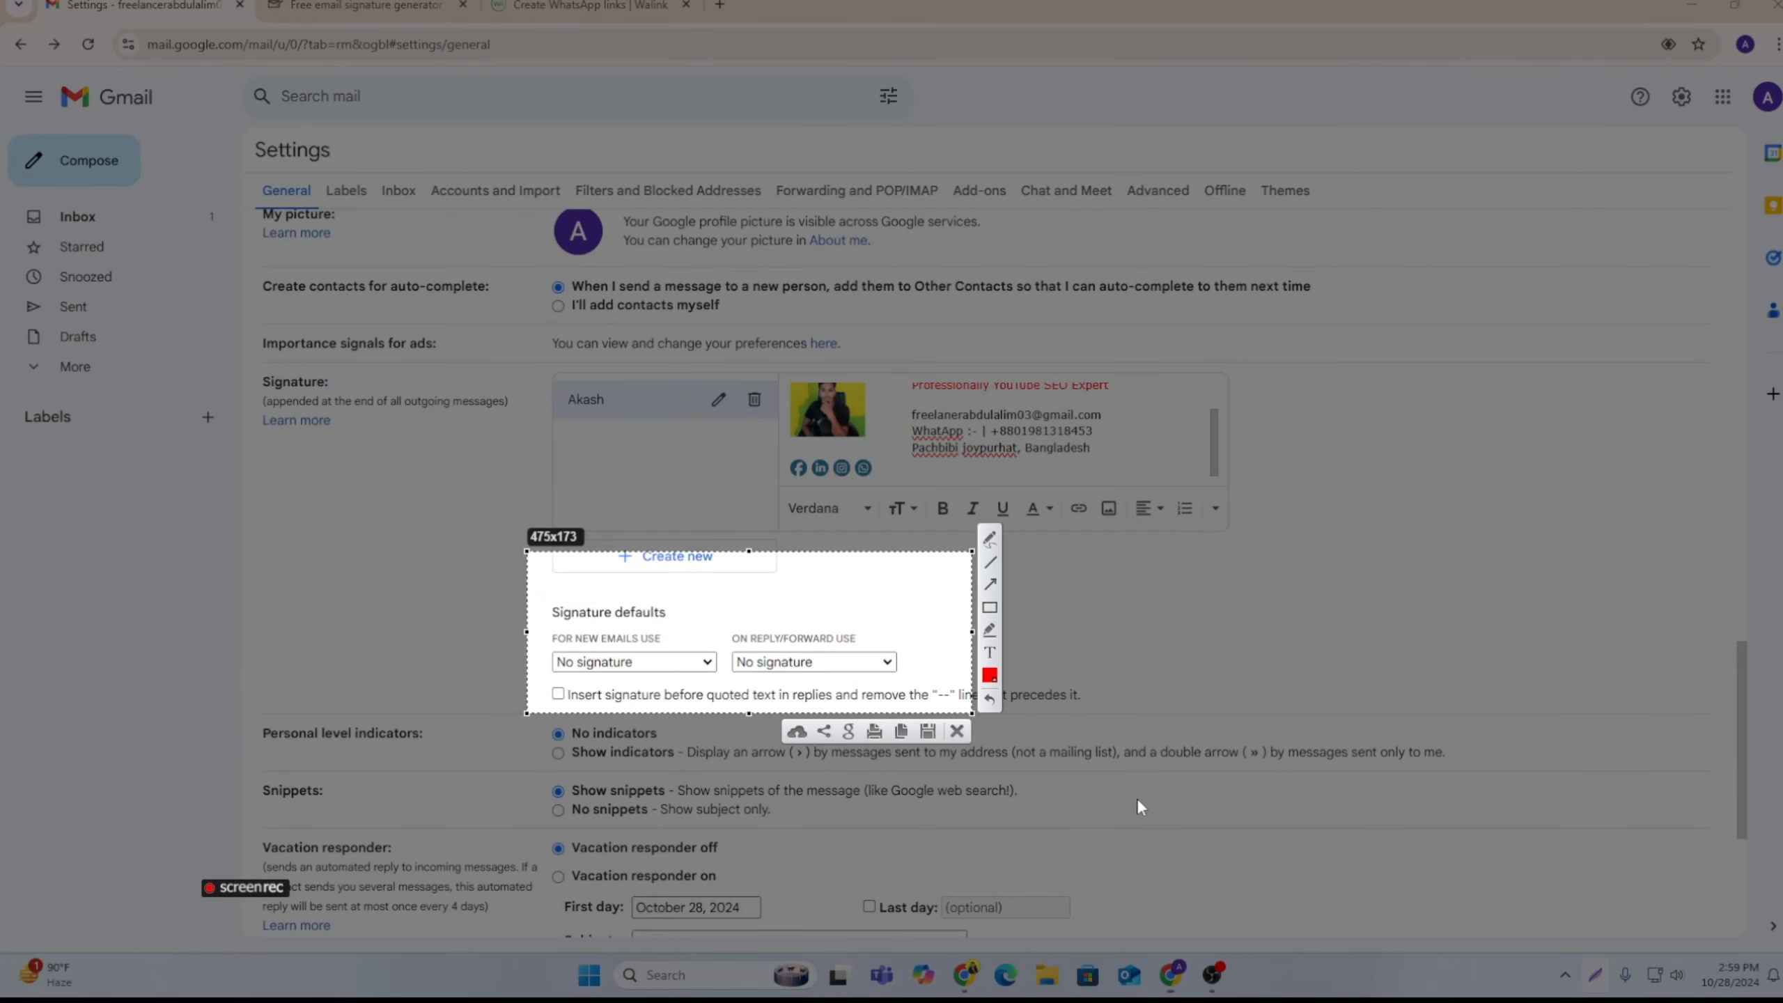
{"action": "left_click", "coordinate": [956, 730]}
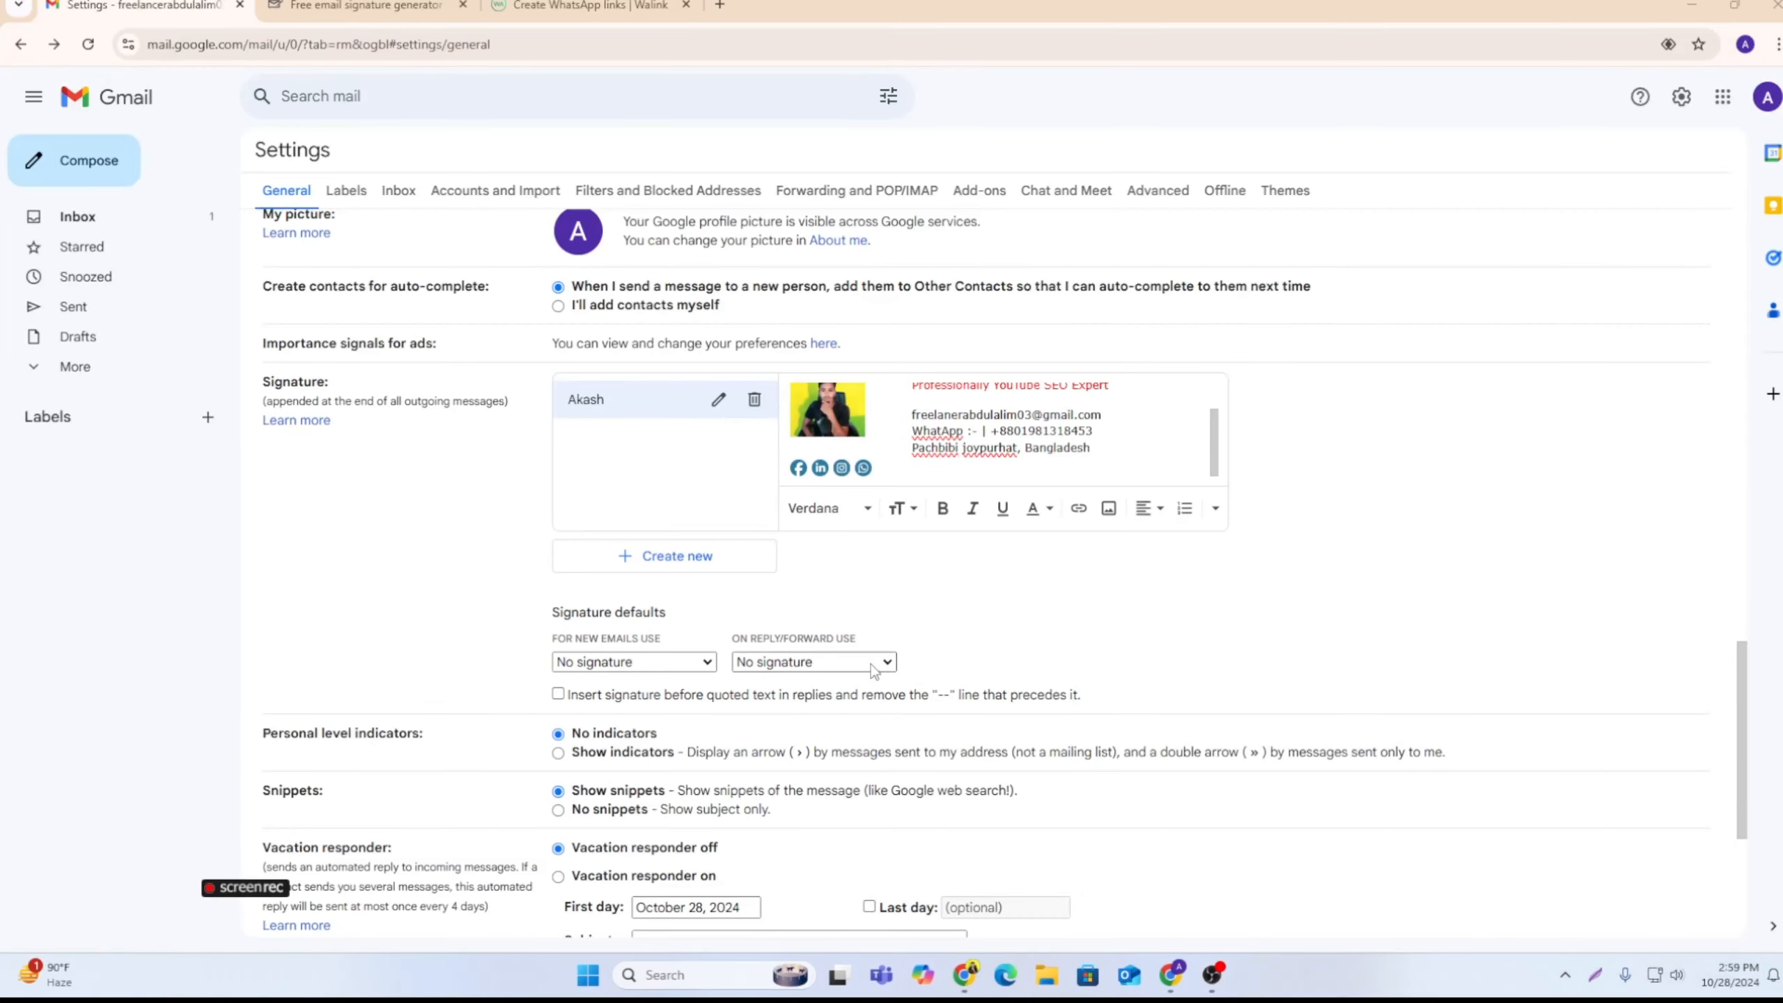
Step: Set the edited signature as the default for both new emails and replies/forwards, and save the settings changes
{"action": "left_click", "coordinate": [780, 662]}
{"action": "left_click", "coordinate": [759, 711]}
{"action": "left_click", "coordinate": [695, 662]}
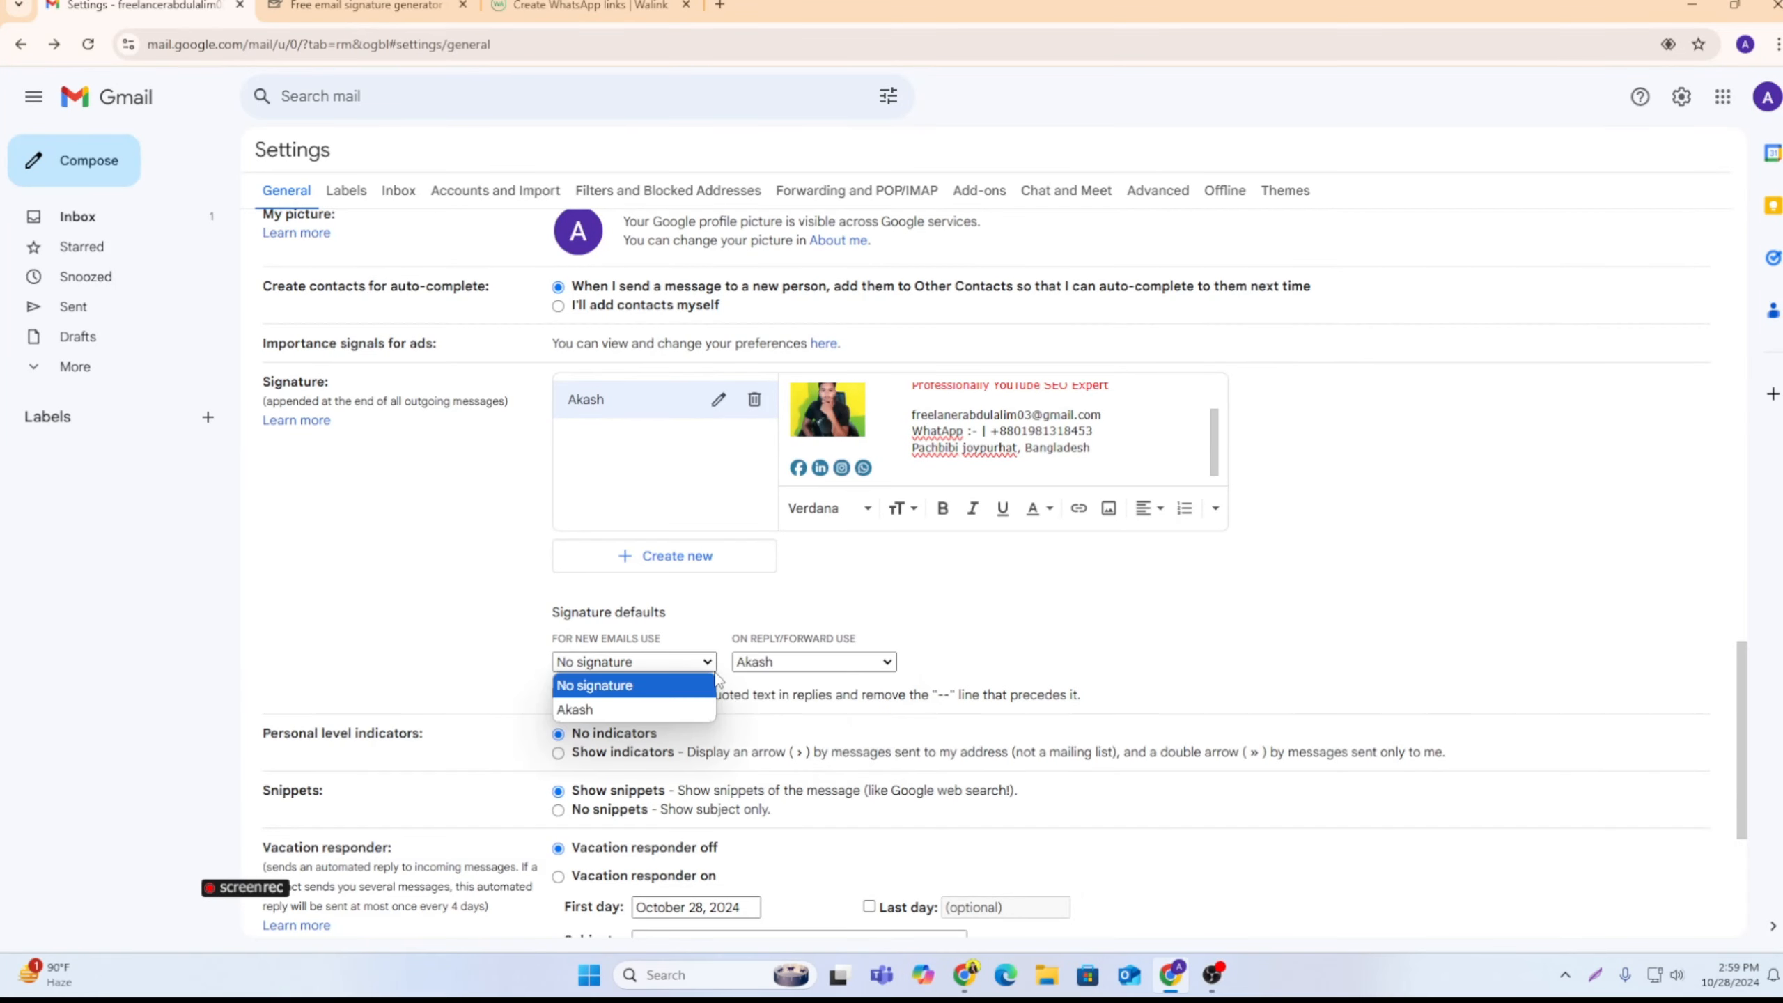
{"action": "left_click", "coordinate": [586, 709]}
{"action": "scroll", "coordinate": [848, 530], "scroll_direction": "down", "scroll_amount": 5}
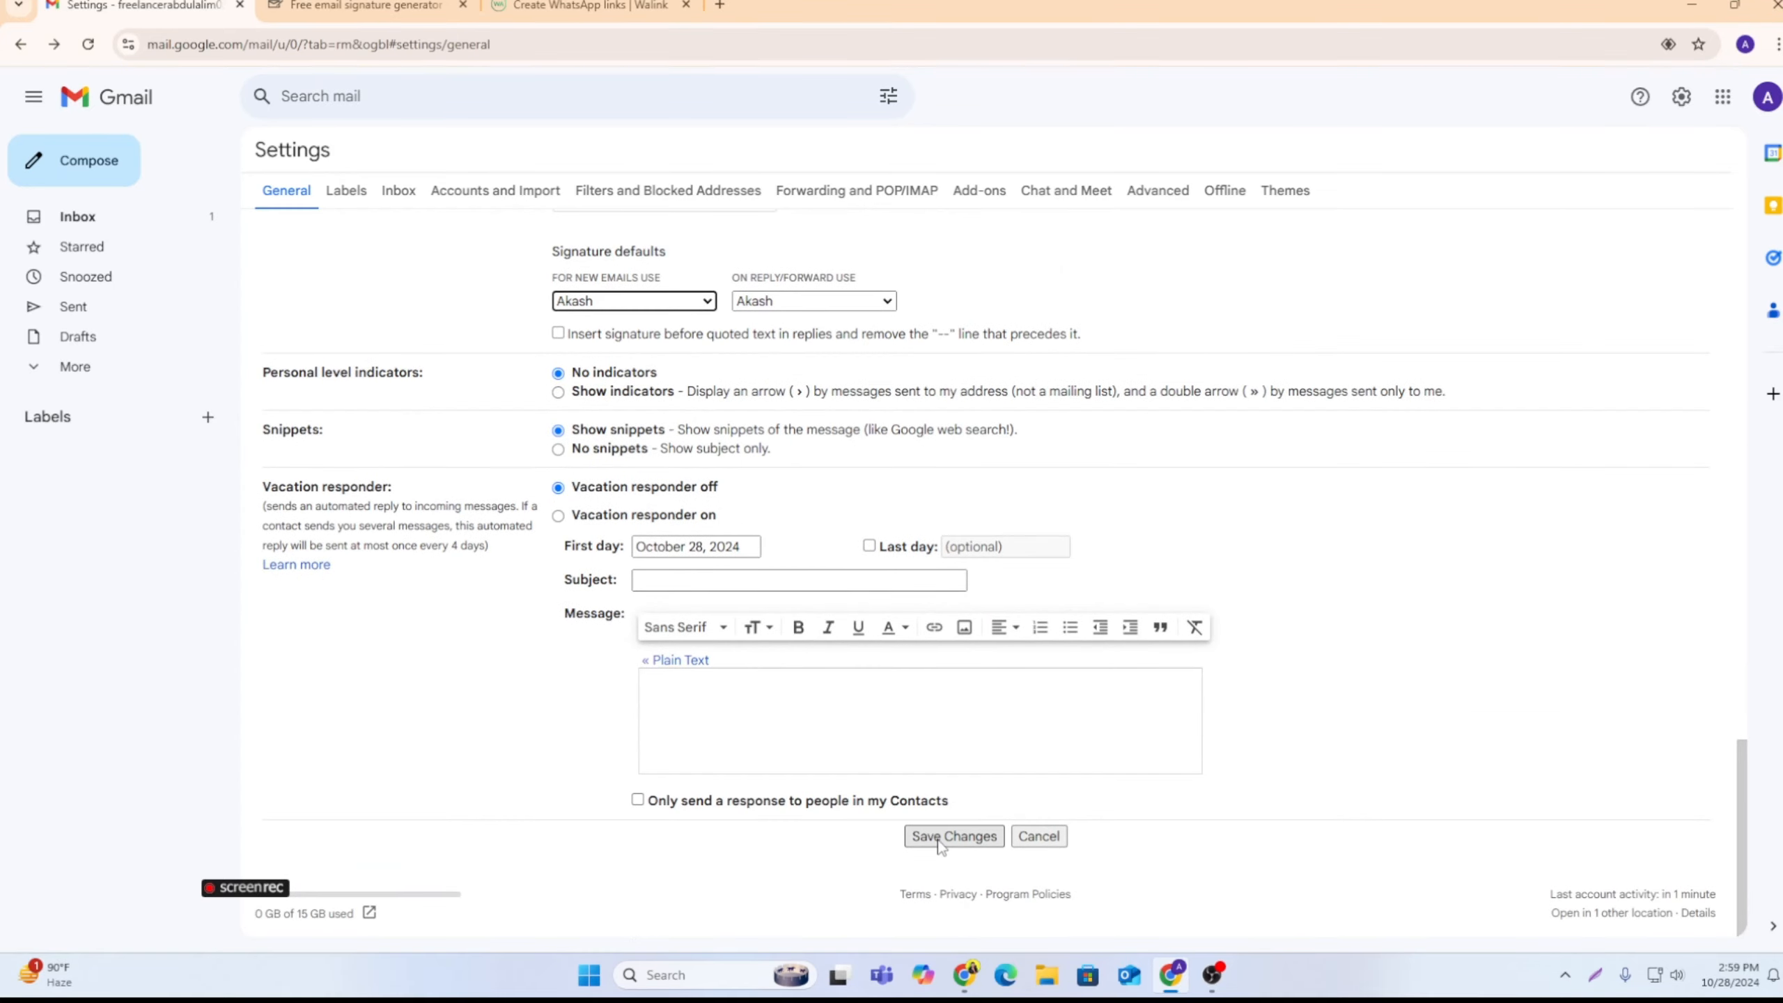
{"action": "scroll", "coordinate": [940, 842], "scroll_direction": "up", "scroll_amount": 15}
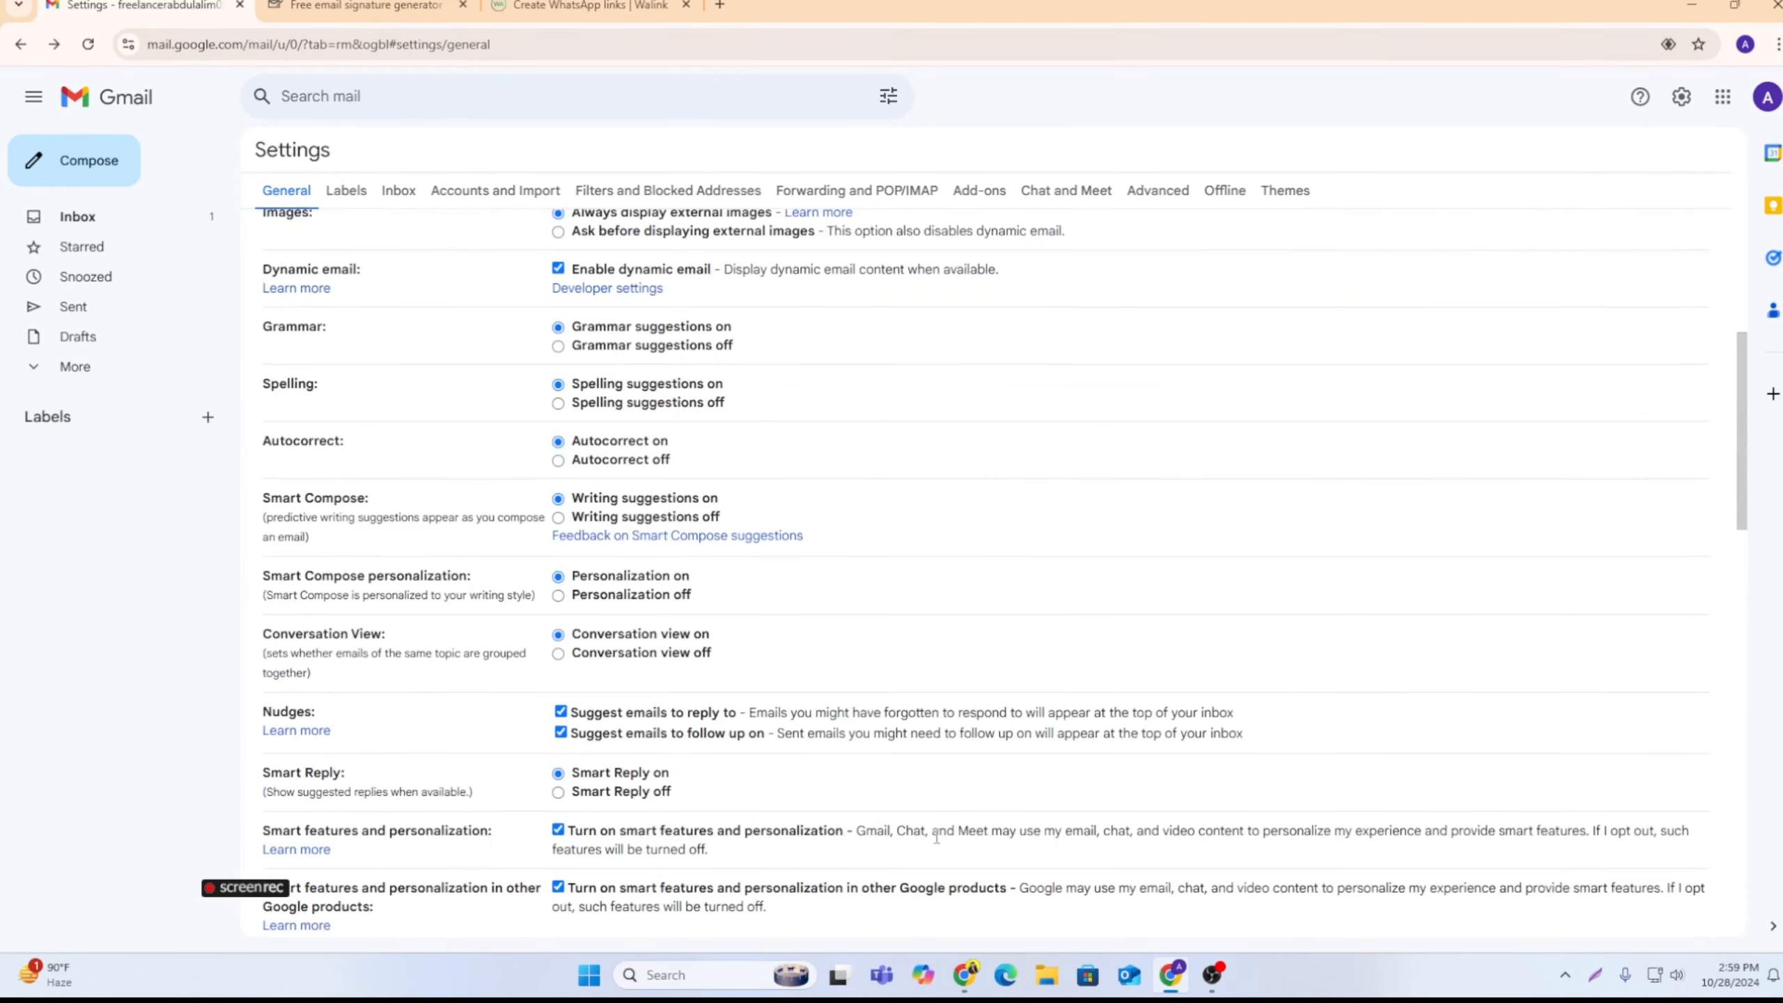
{"action": "scroll", "coordinate": [927, 829], "scroll_direction": "down", "scroll_amount": 5}
{"action": "scroll", "coordinate": [959, 881], "scroll_direction": "down", "scroll_amount": 10}
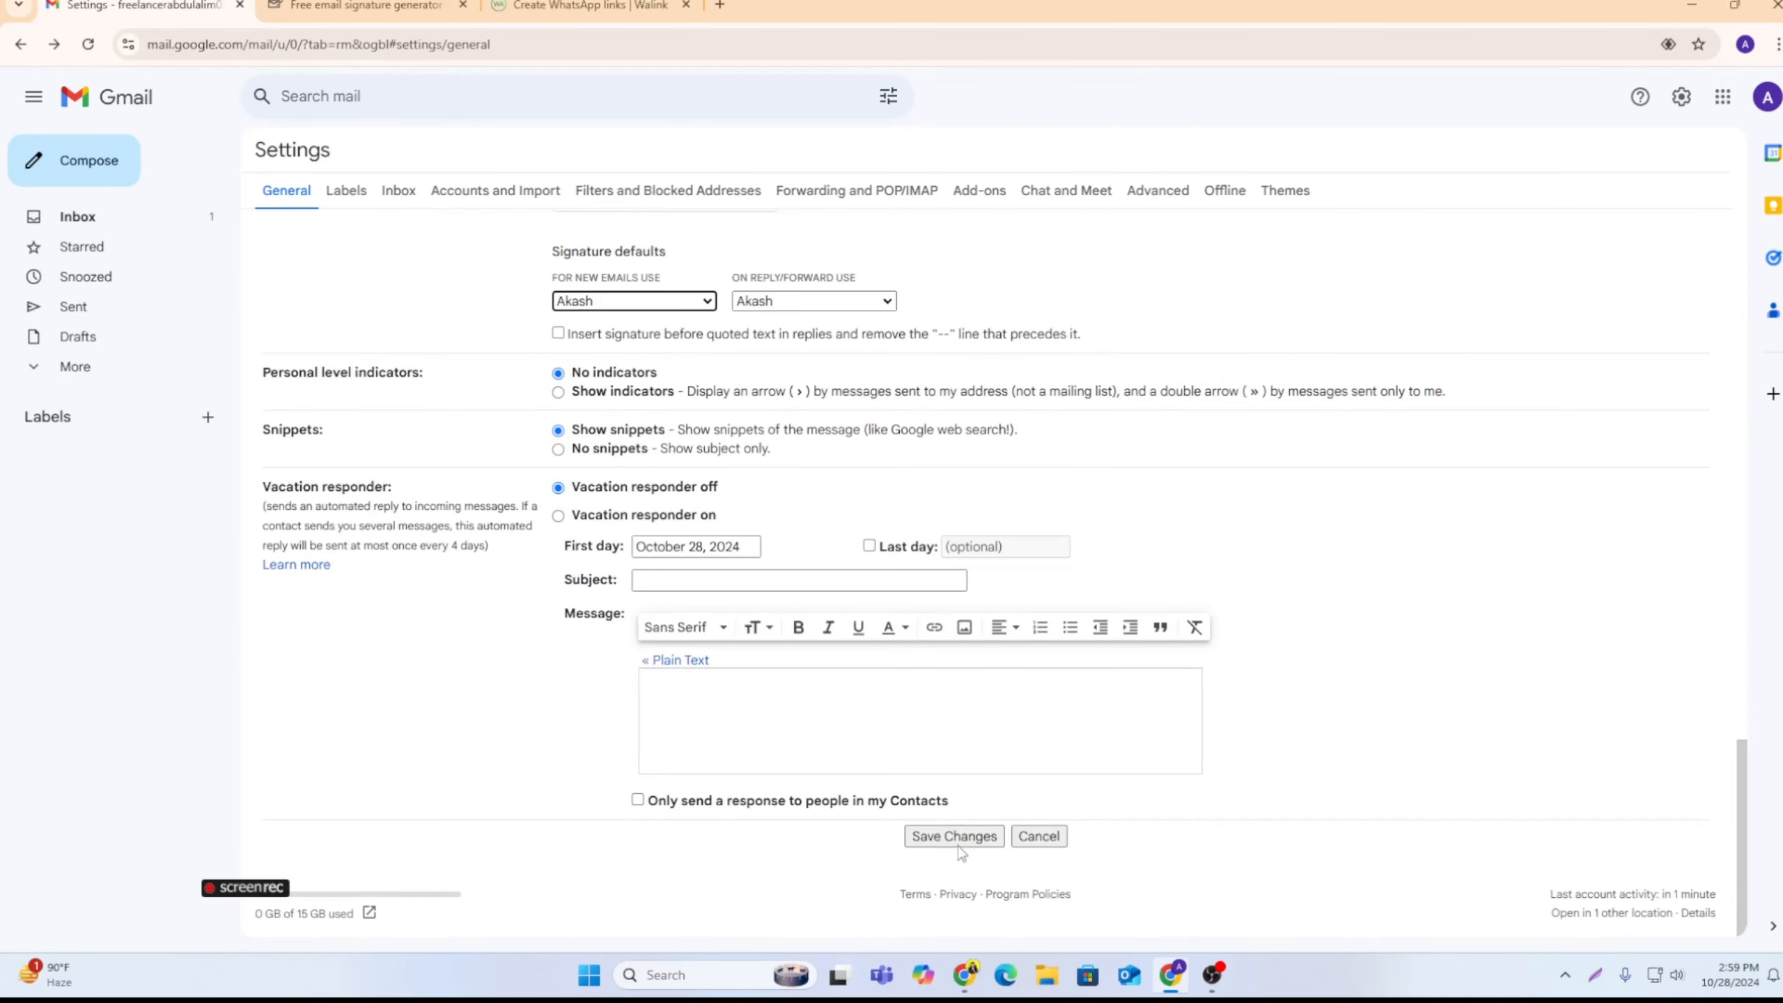
{"action": "left_click", "coordinate": [962, 838]}
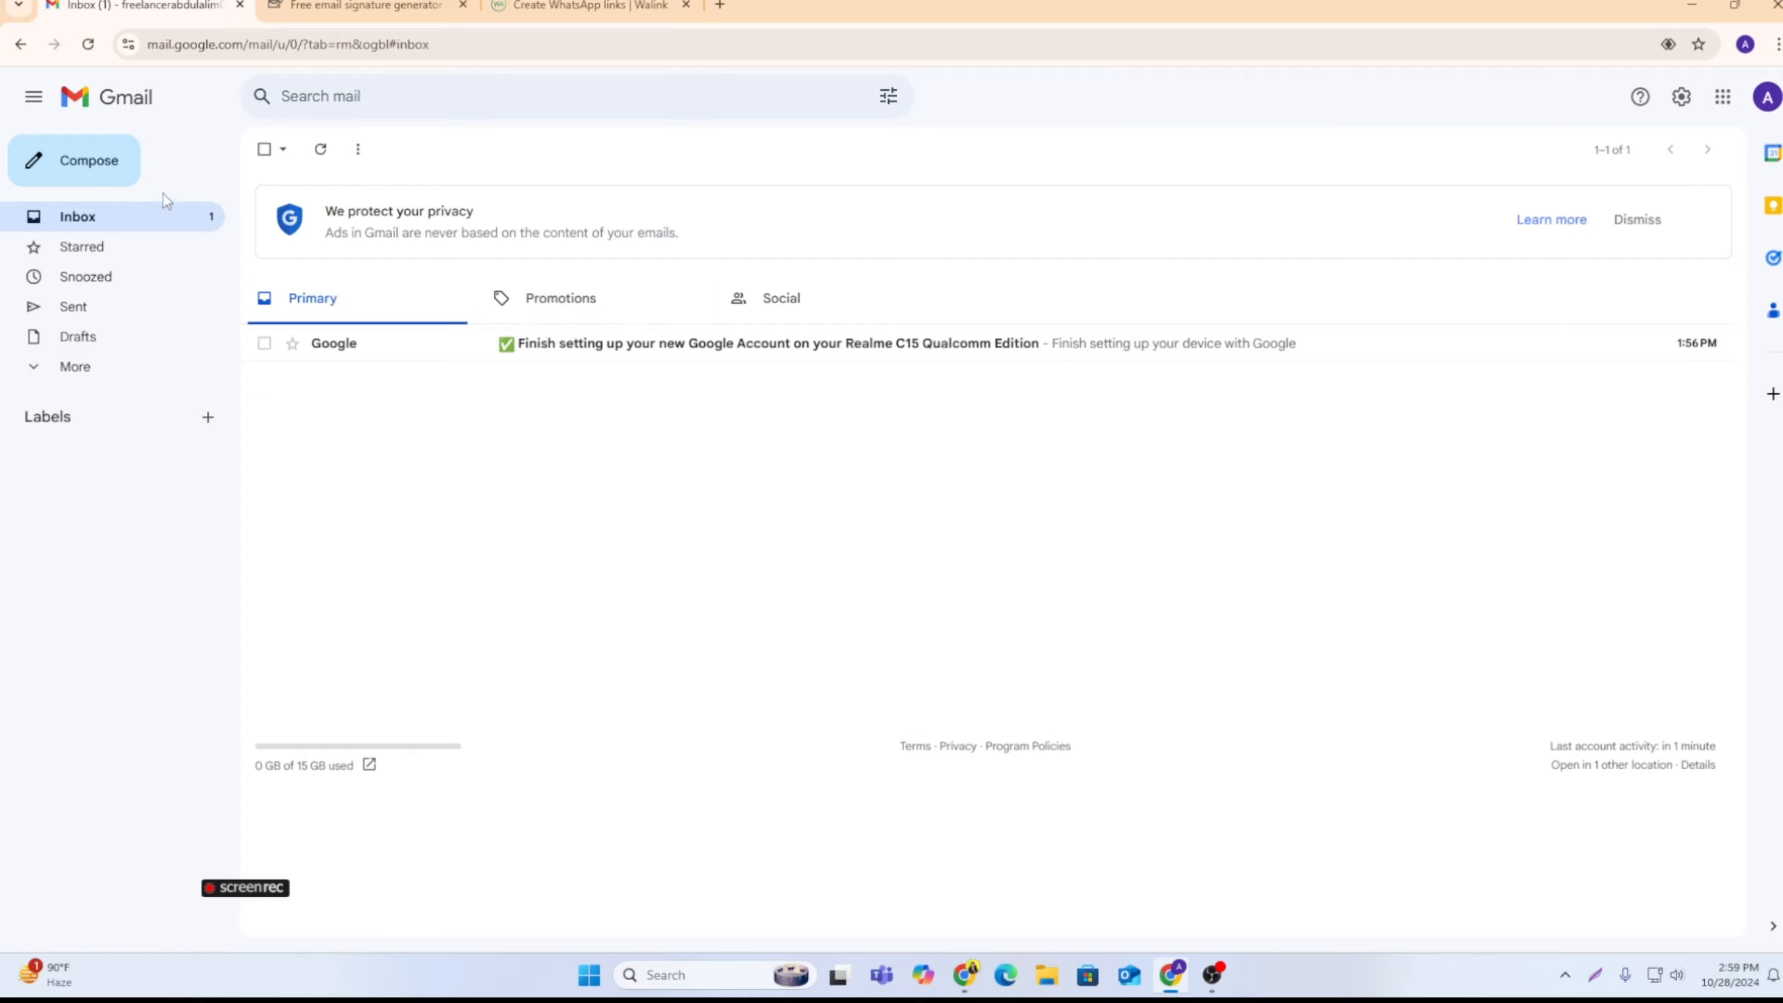
Step: Start a new email, delete the "--" separator and blank lines above the inserted signature, and activate the recipients field
{"action": "left_click", "coordinate": [55, 164]}
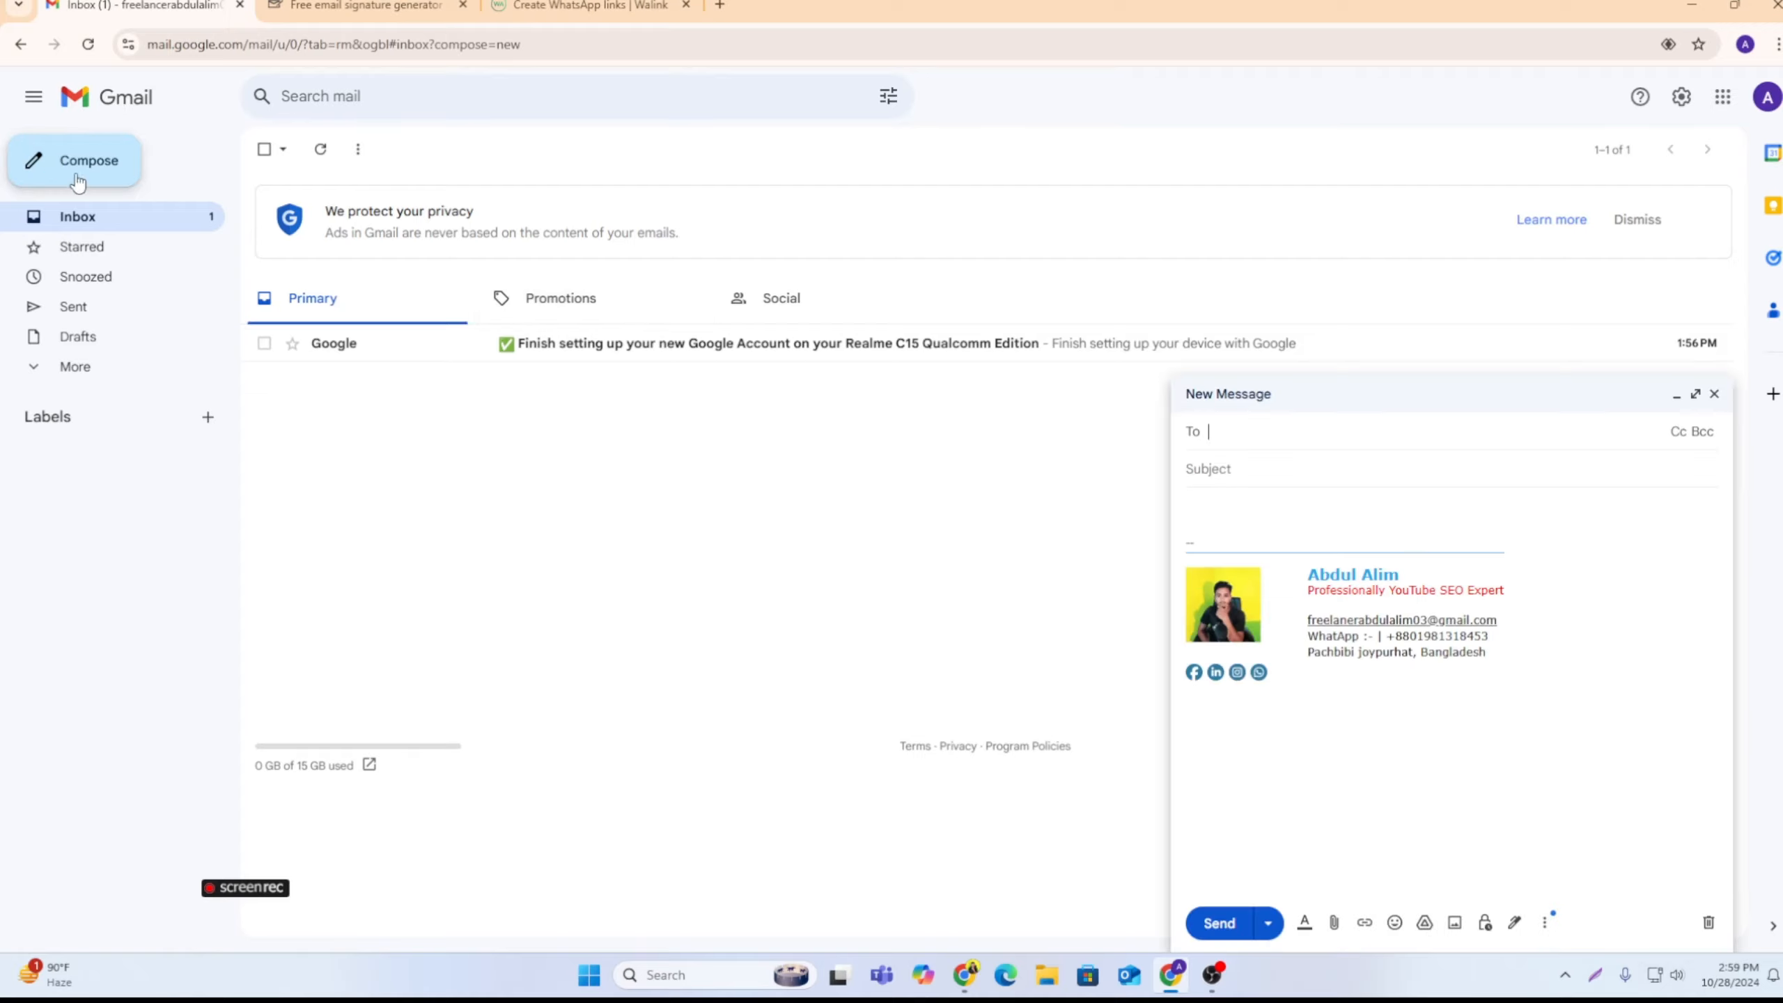
{"action": "left_click", "coordinate": [1213, 574]}
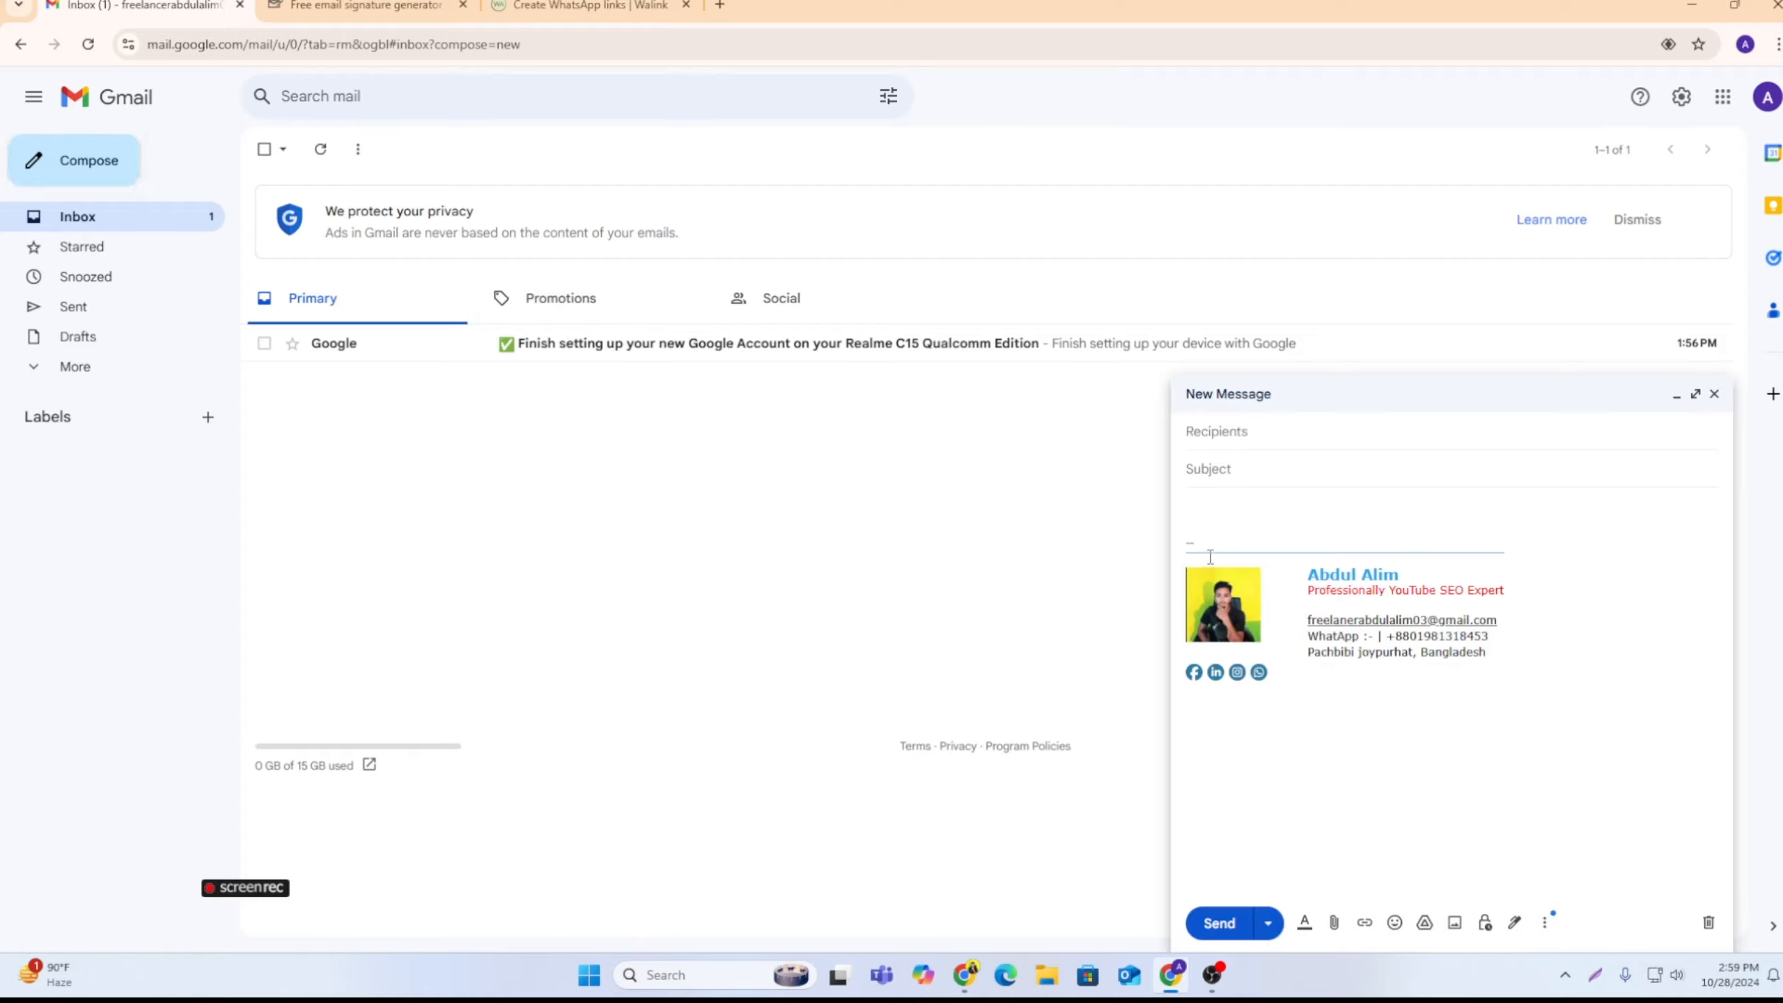
{"action": "left_click", "coordinate": [1208, 542]}
{"action": "key", "text": "BackSpace"}
{"action": "key", "text": "BackSpace"}
{"action": "key", "text": "BackSpace"}
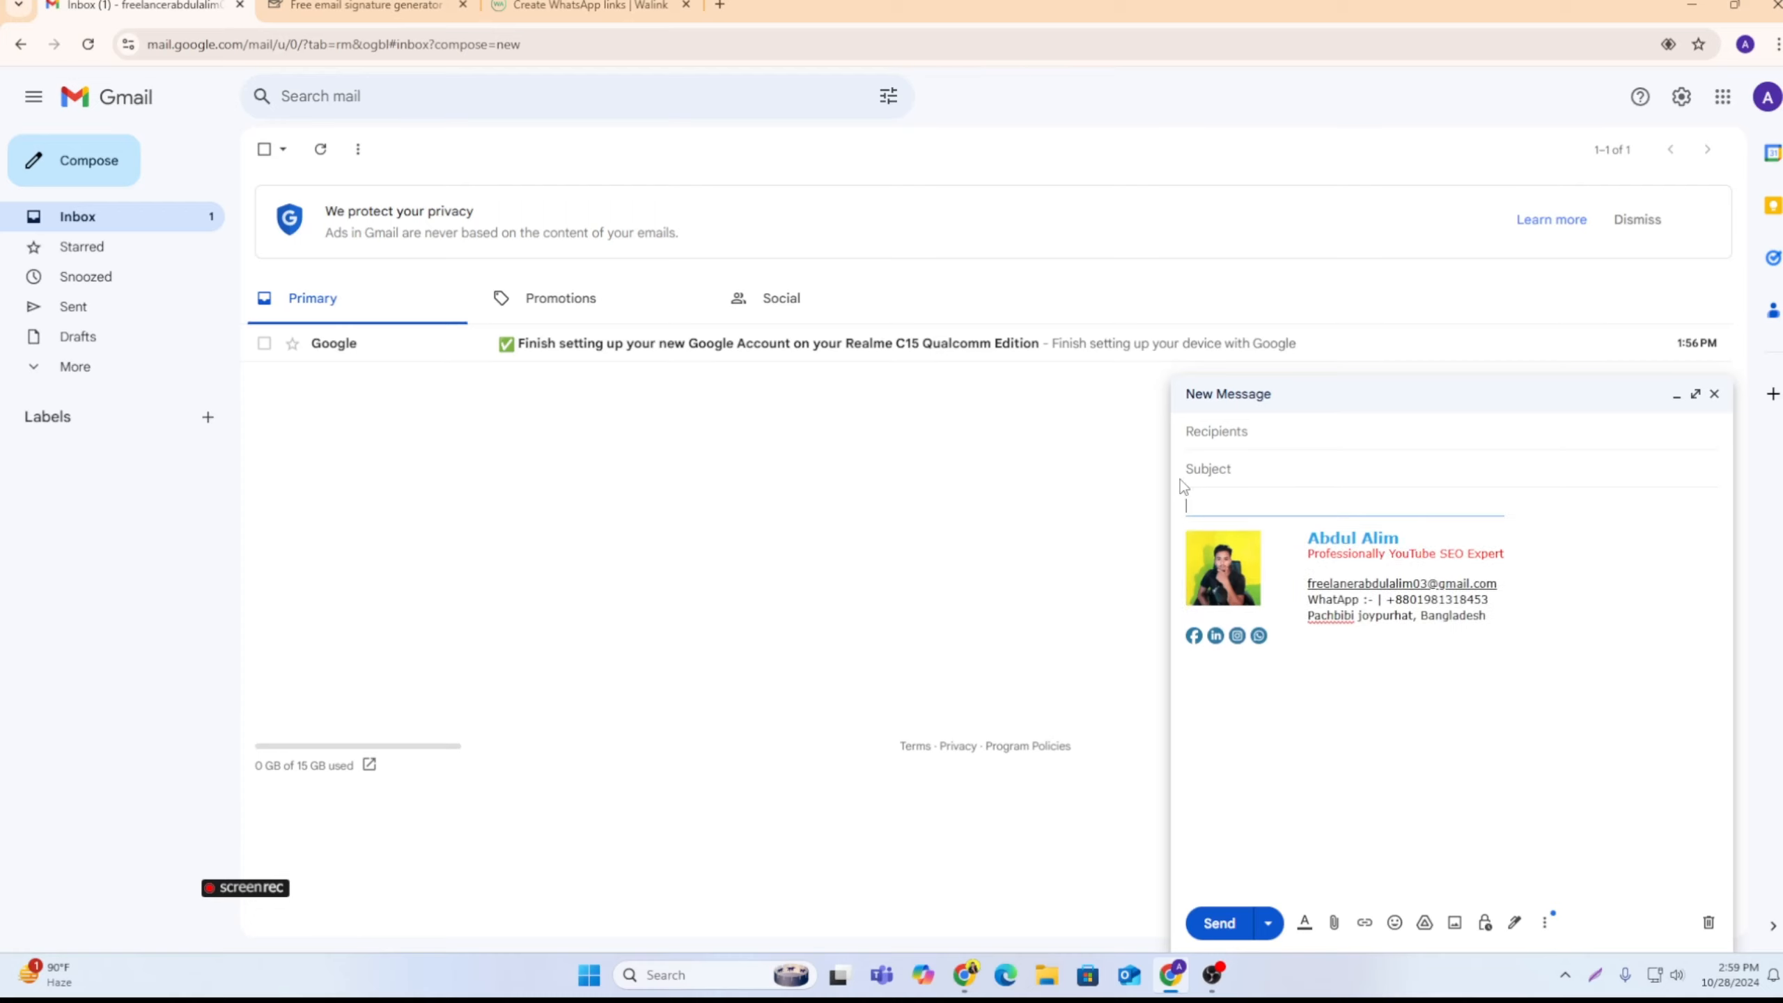
{"action": "left_click", "coordinate": [1225, 430]}
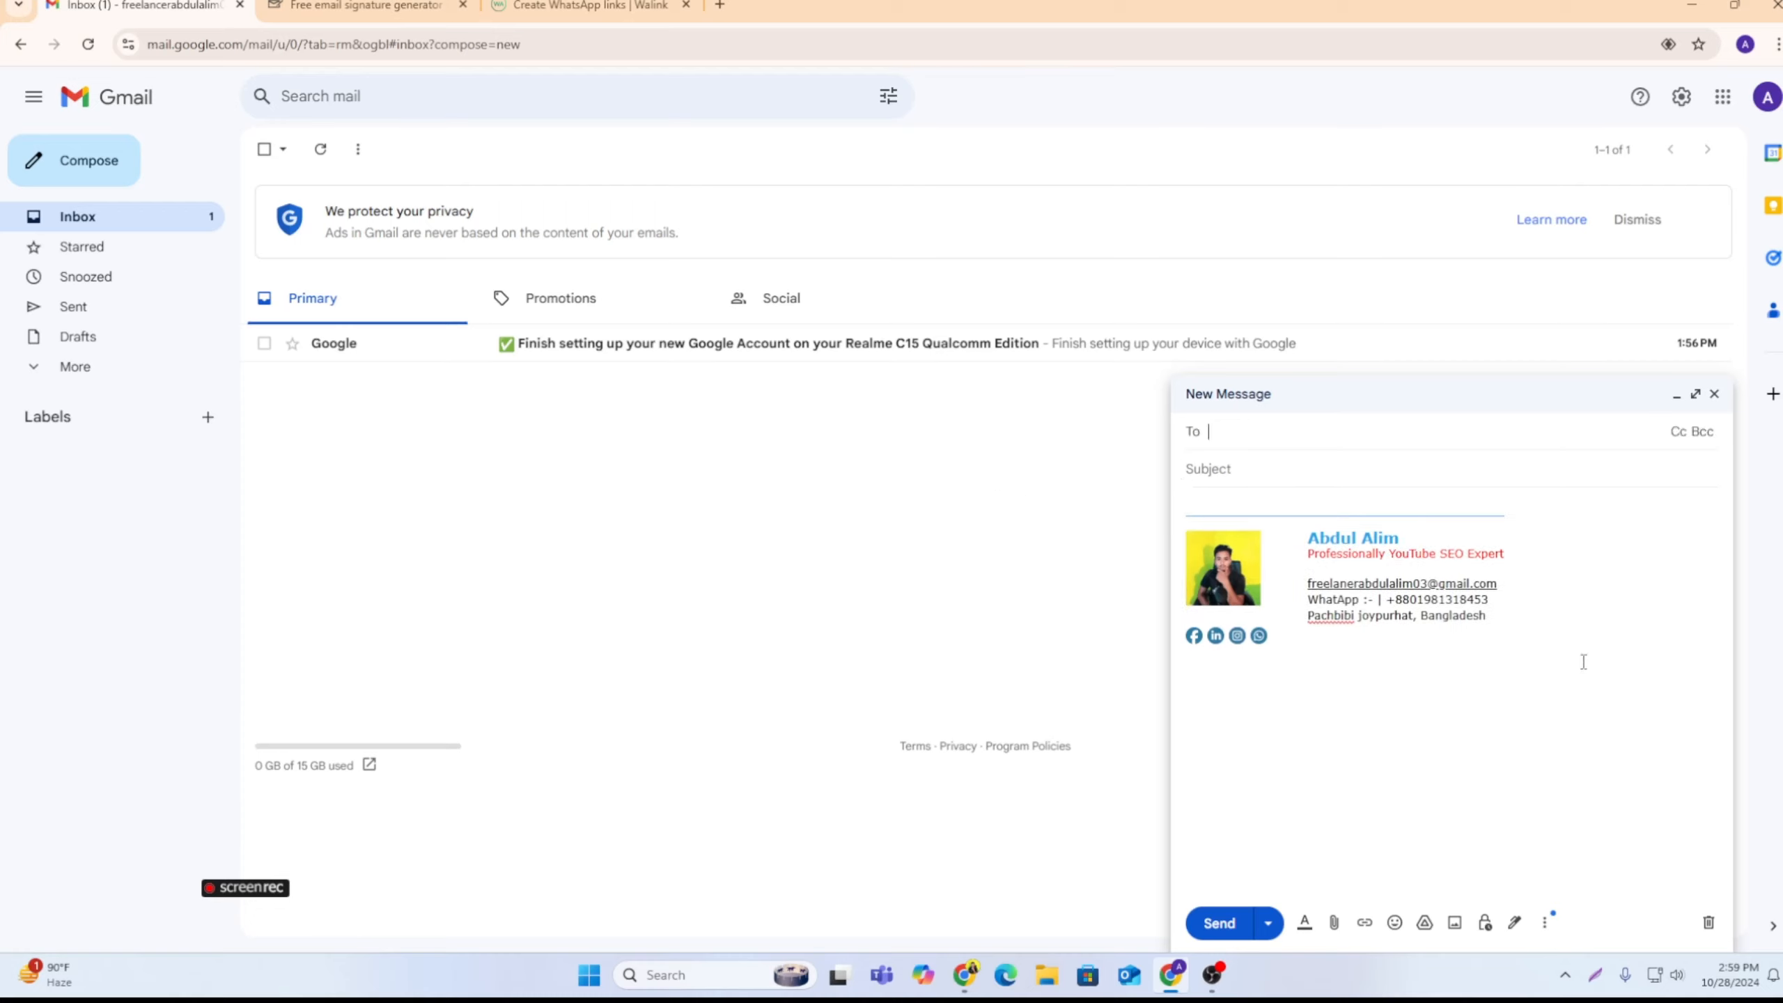